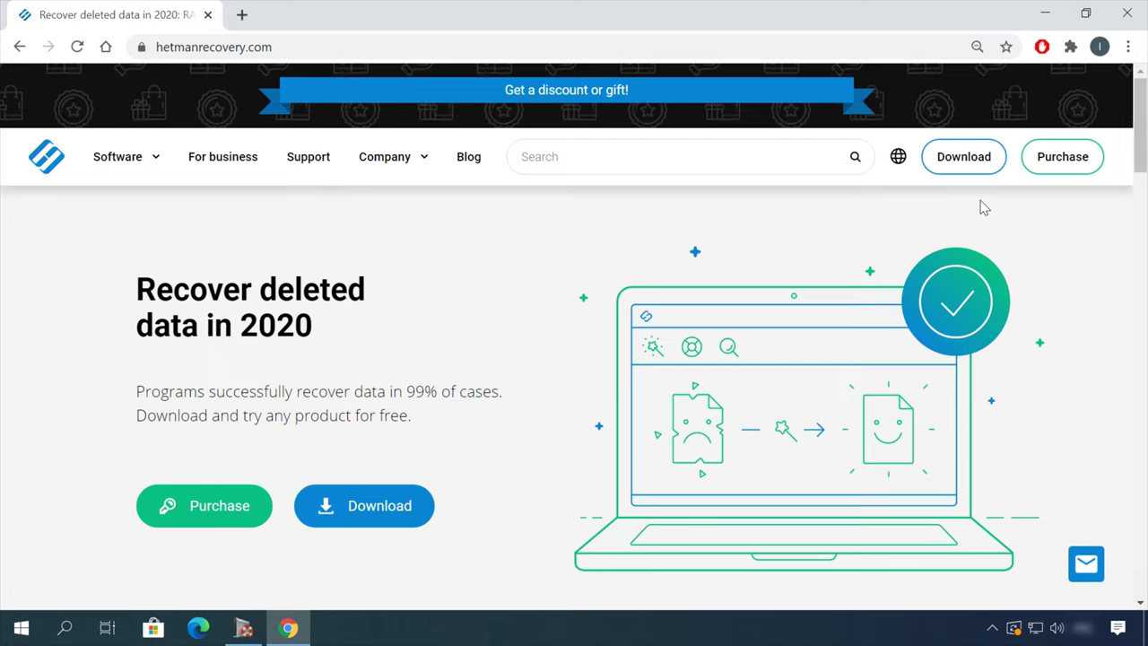
Step: Go to All products on hetmanrecovery.com and open the Partition Recovery 3.1 download page
{"action": "scroll", "coordinate": [597, 273], "scroll_direction": "down", "scroll_amount": 10}
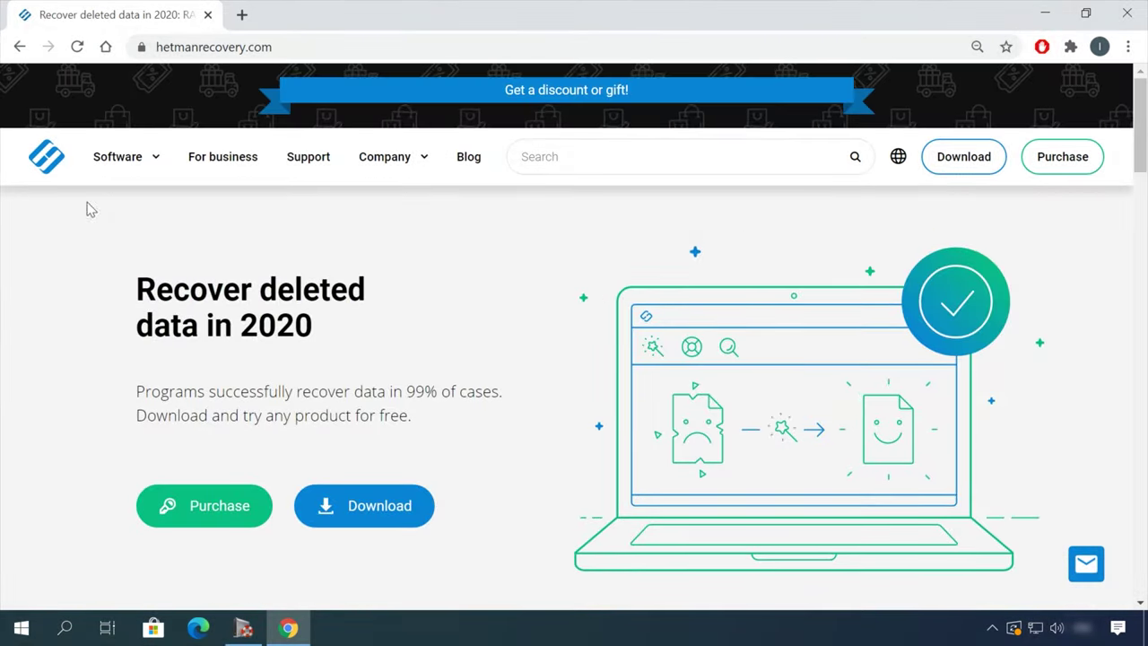
{"action": "mouse_move", "coordinate": [155, 161]}
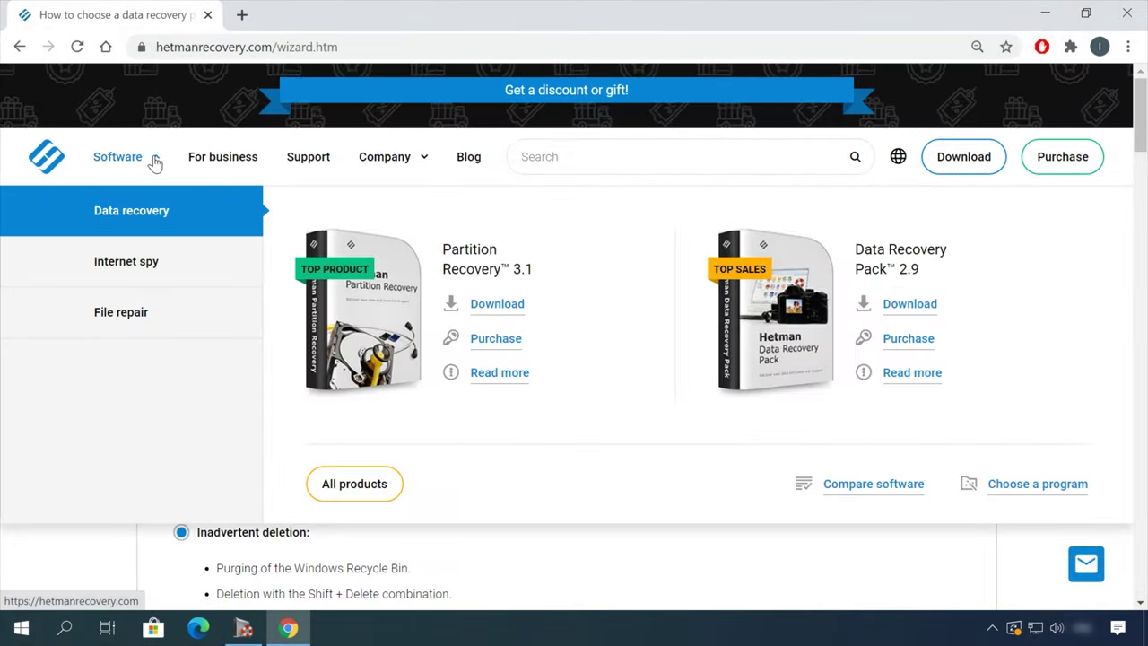
{"action": "left_click", "coordinate": [375, 493]}
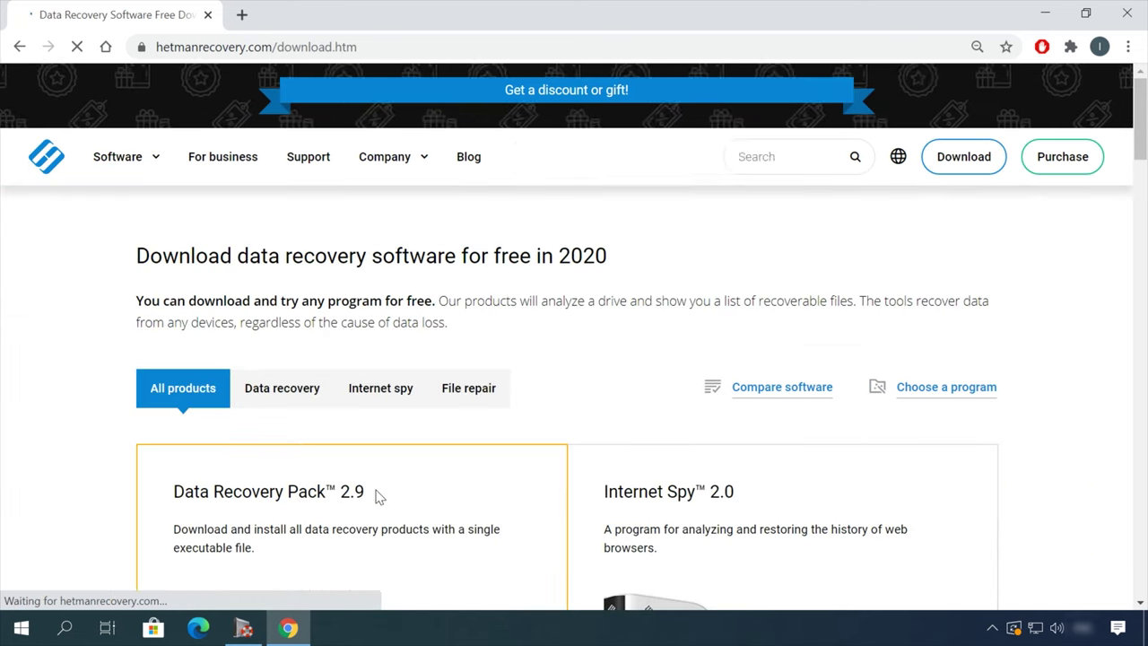
{"action": "scroll", "coordinate": [457, 454], "scroll_direction": "down", "scroll_amount": 8}
{"action": "left_click", "coordinate": [231, 541]}
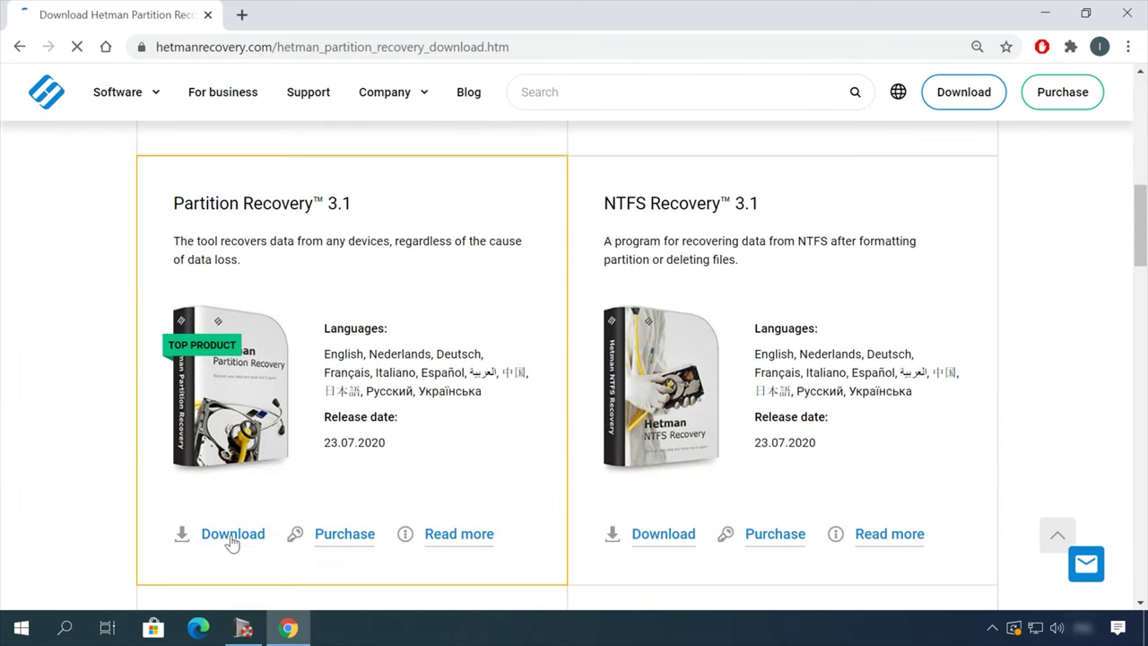
{"action": "scroll", "coordinate": [675, 416], "scroll_direction": "down", "scroll_amount": 1}
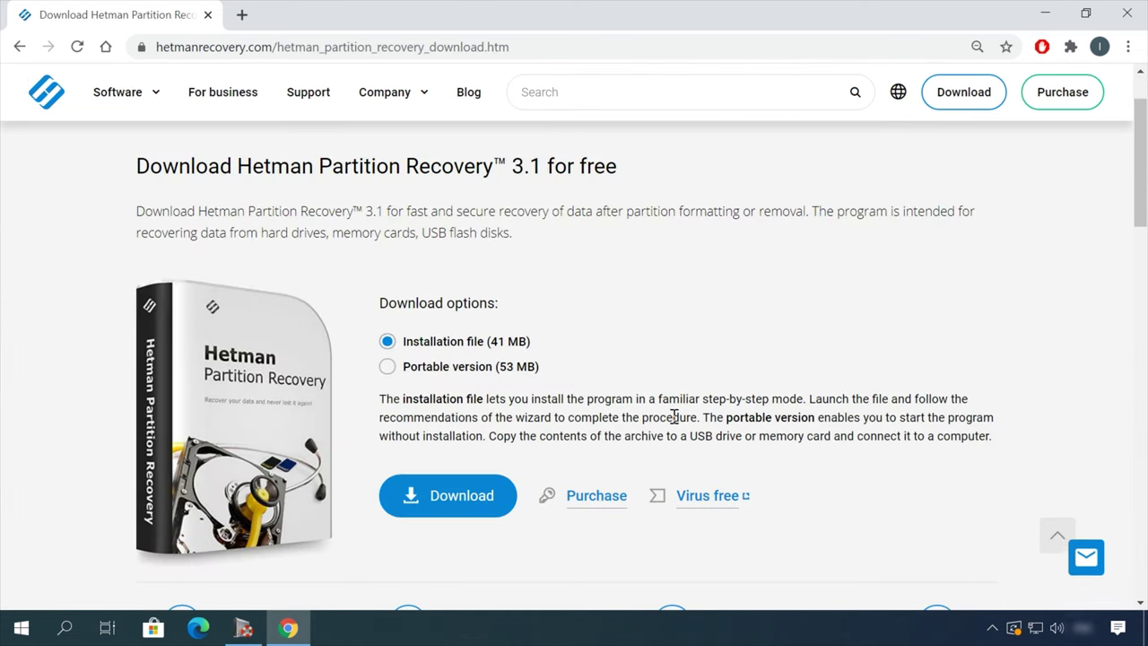
Step: Download the Partition Recovery installer and scan the USB (E:) drive with the analysis wizard
{"action": "left_click", "coordinate": [448, 505]}
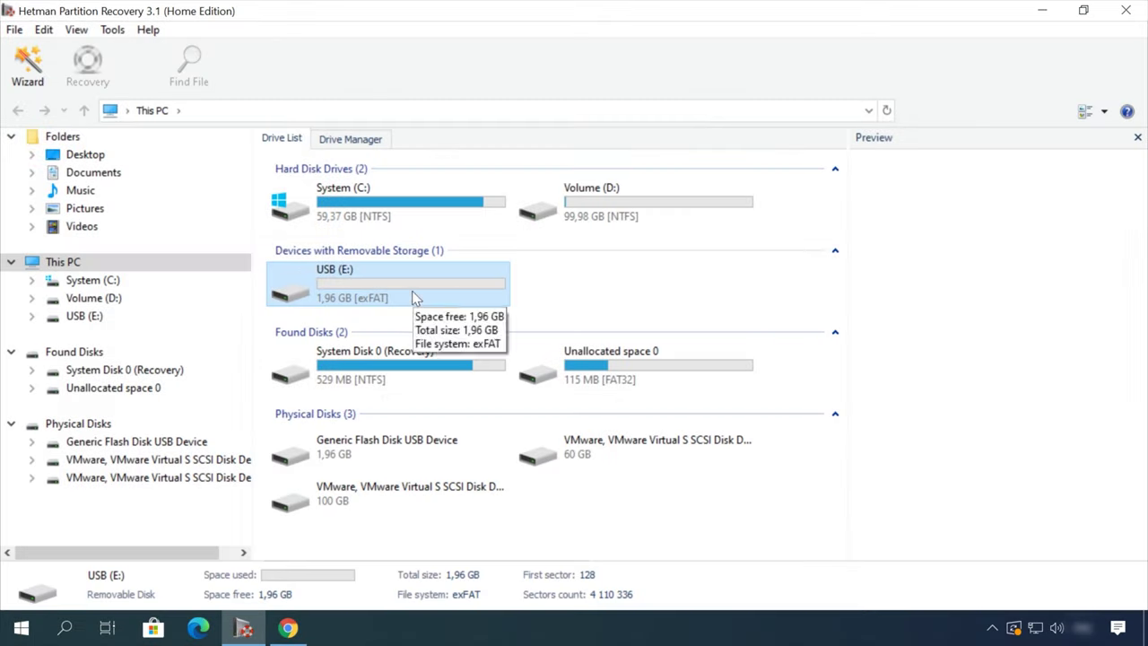
{"action": "left_click", "coordinate": [90, 319]}
{"action": "left_click", "coordinate": [739, 516]}
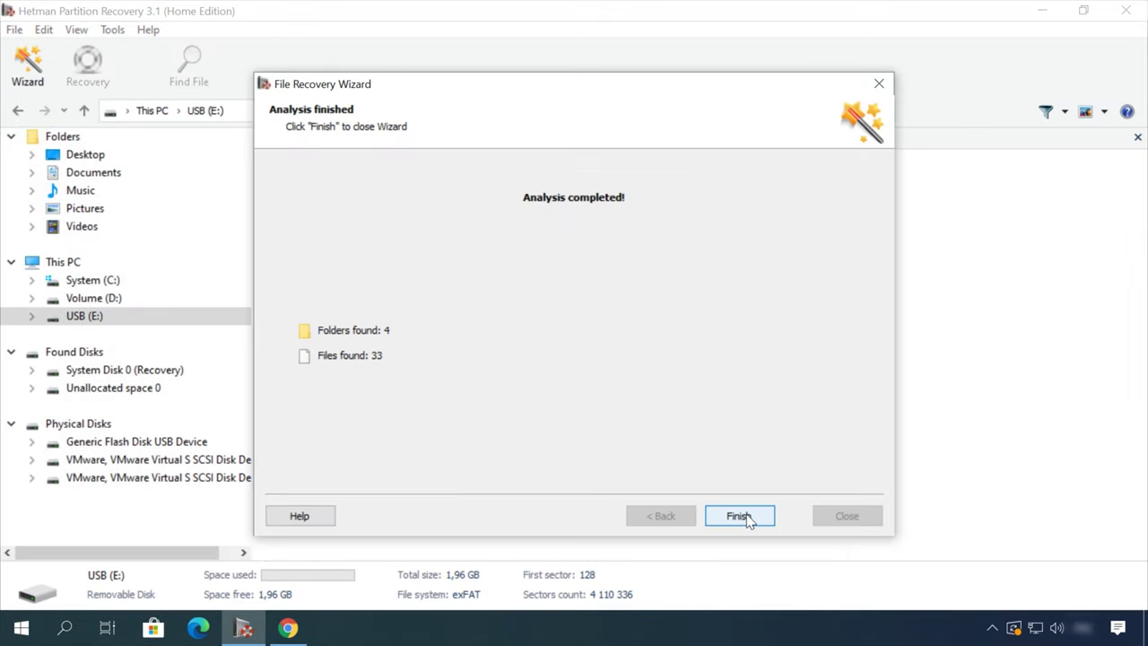
{"action": "left_click", "coordinate": [738, 515]}
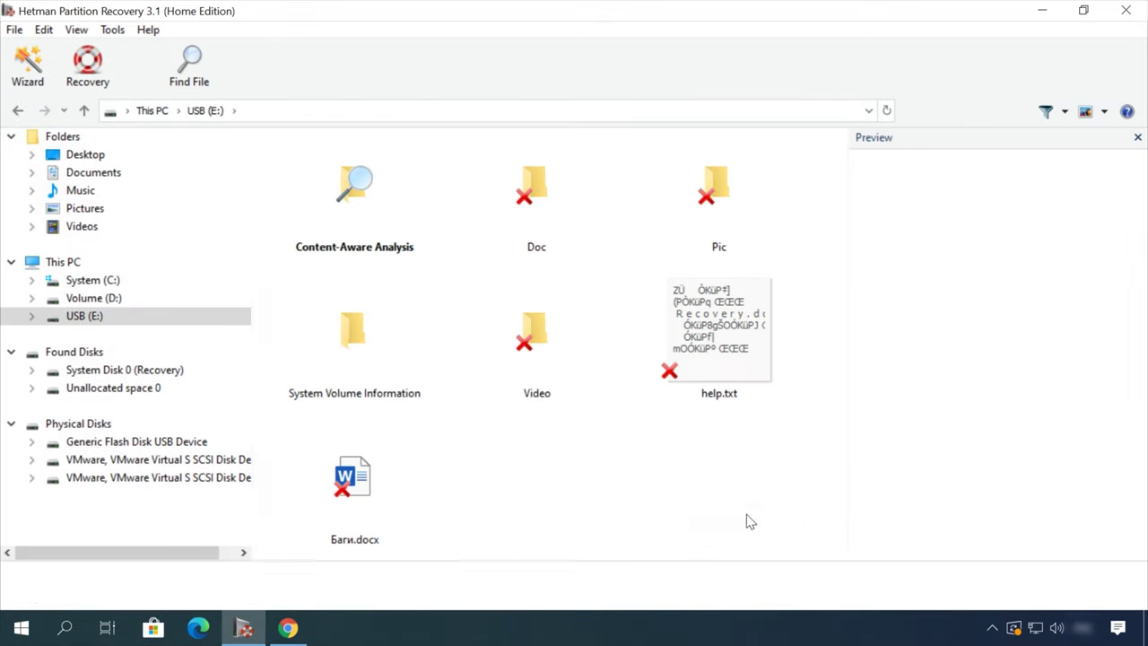
Step: Browse the Doc folder, preview Earth - 2611.mp4 up to 00:30, and recover it
{"action": "left_click", "coordinate": [534, 195]}
{"action": "double_click", "coordinate": [534, 195]}
{"action": "left_click", "coordinate": [537, 195]}
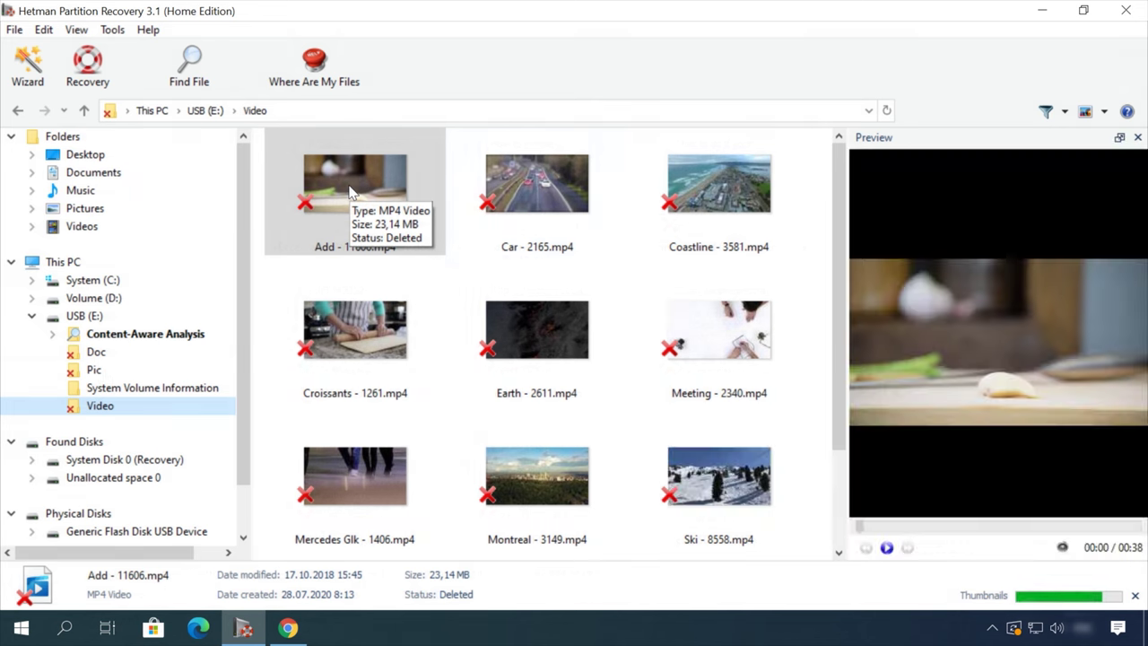
{"action": "left_click", "coordinate": [515, 314]}
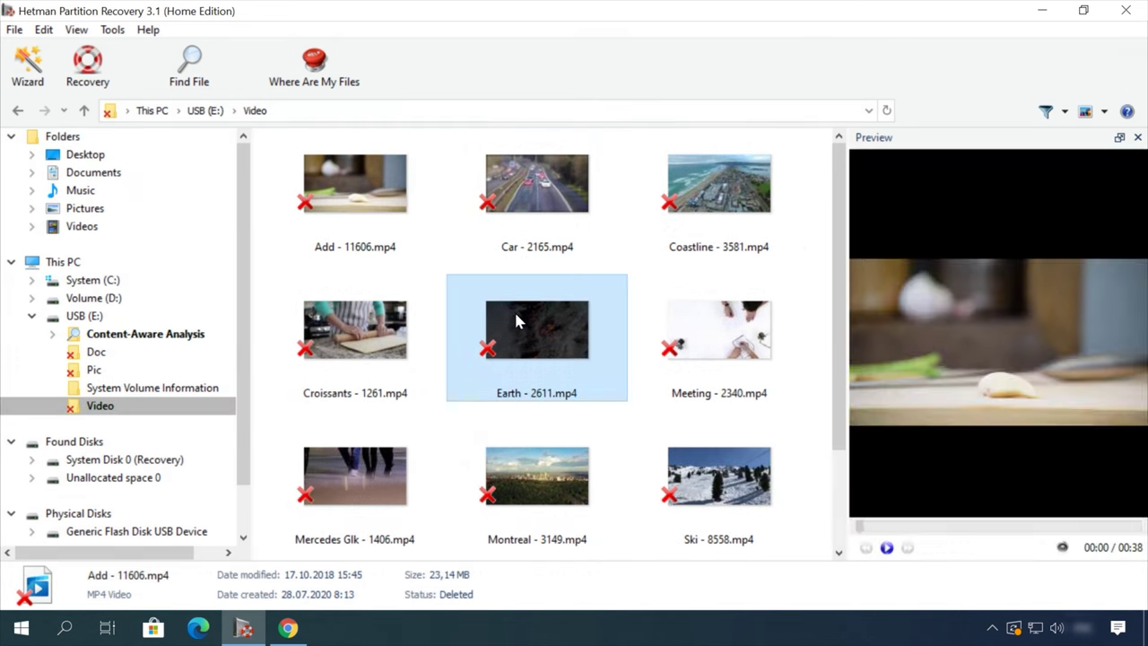
{"action": "left_click_drag", "start_coordinate": [904, 529], "coordinate": [1028, 530]}
{"action": "left_click", "coordinate": [553, 320]}
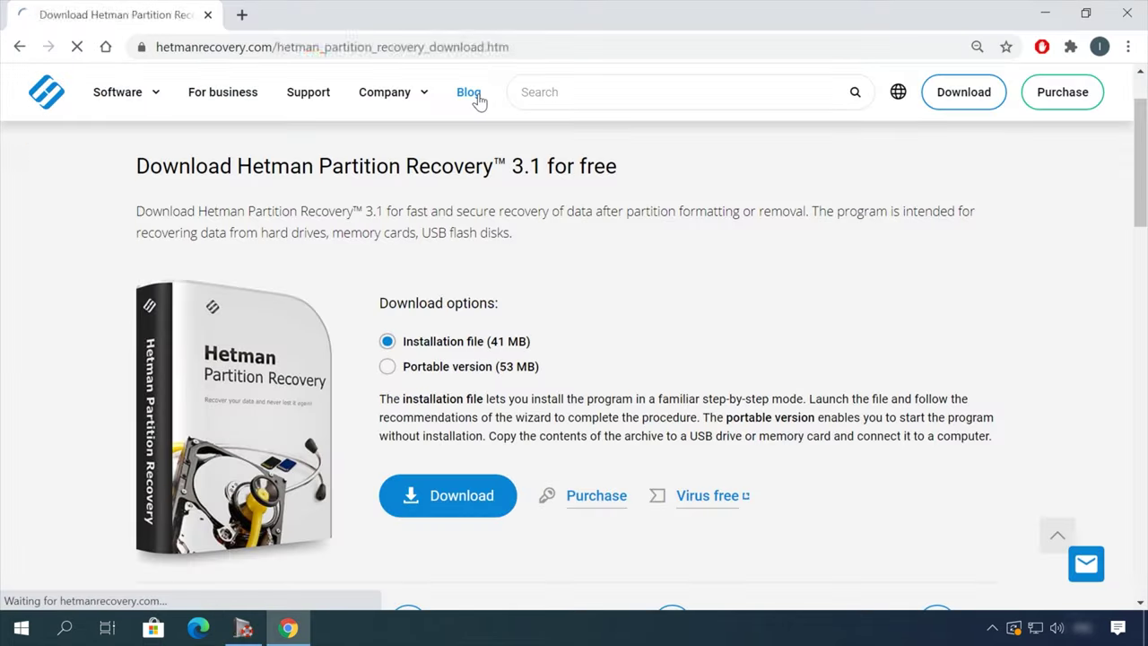
Step: Read the Hetman blog article on safely removing files, then bring up the live-chat form
{"action": "left_click", "coordinate": [471, 93]}
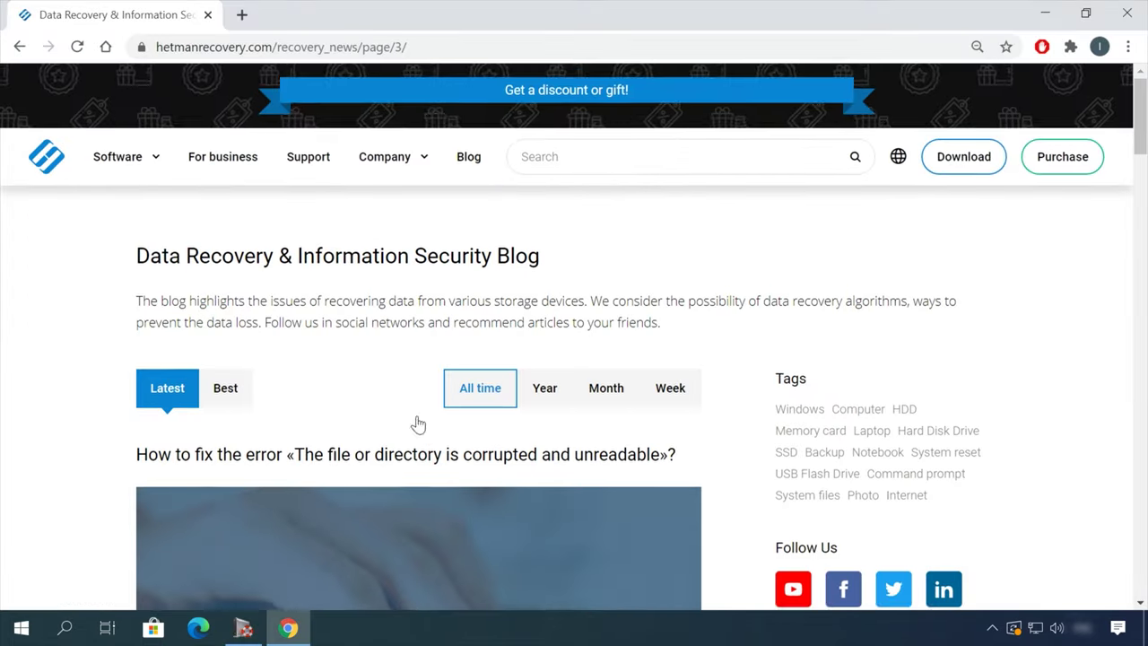
{"action": "scroll", "coordinate": [415, 426], "scroll_direction": "down", "scroll_amount": 7}
{"action": "scroll", "coordinate": [90, 426], "scroll_direction": "down", "scroll_amount": 10}
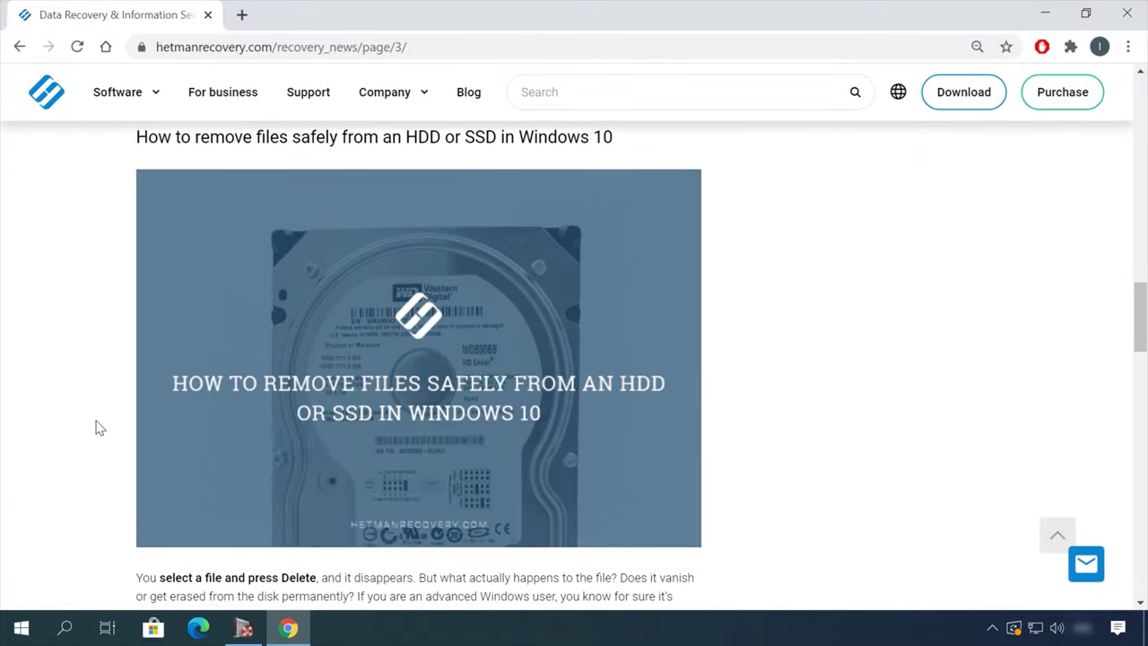
{"action": "left_click", "coordinate": [525, 136]}
{"action": "scroll", "coordinate": [705, 349], "scroll_direction": "down", "scroll_amount": 15}
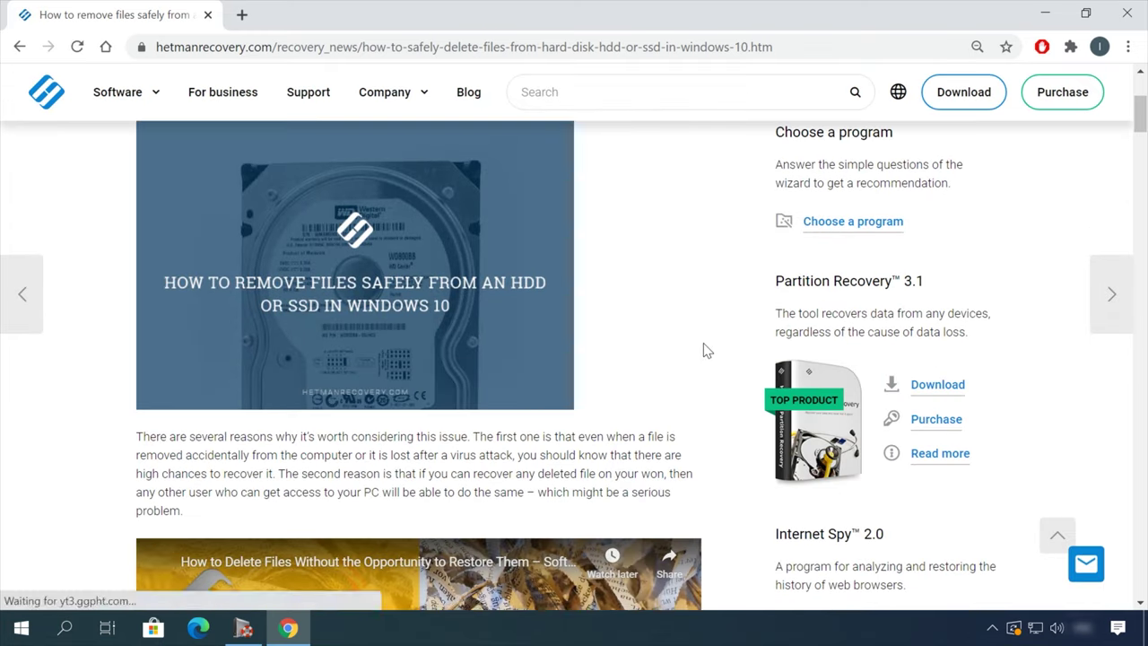
{"action": "scroll", "coordinate": [727, 356], "scroll_direction": "down", "scroll_amount": 20}
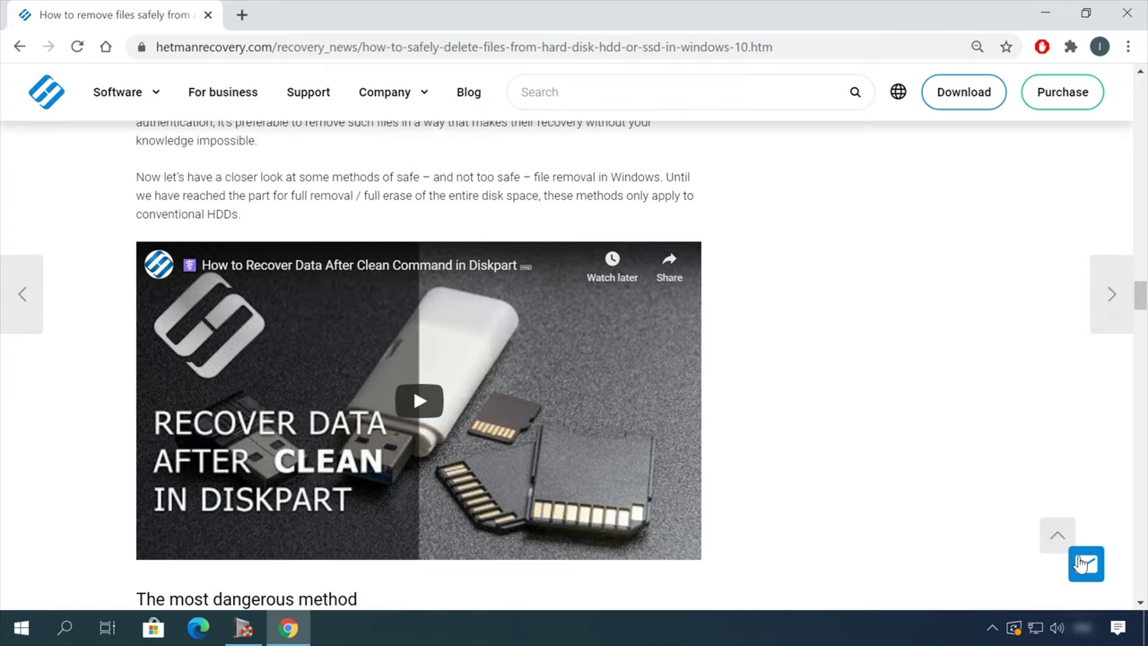
{"action": "left_click", "coordinate": [1084, 563]}
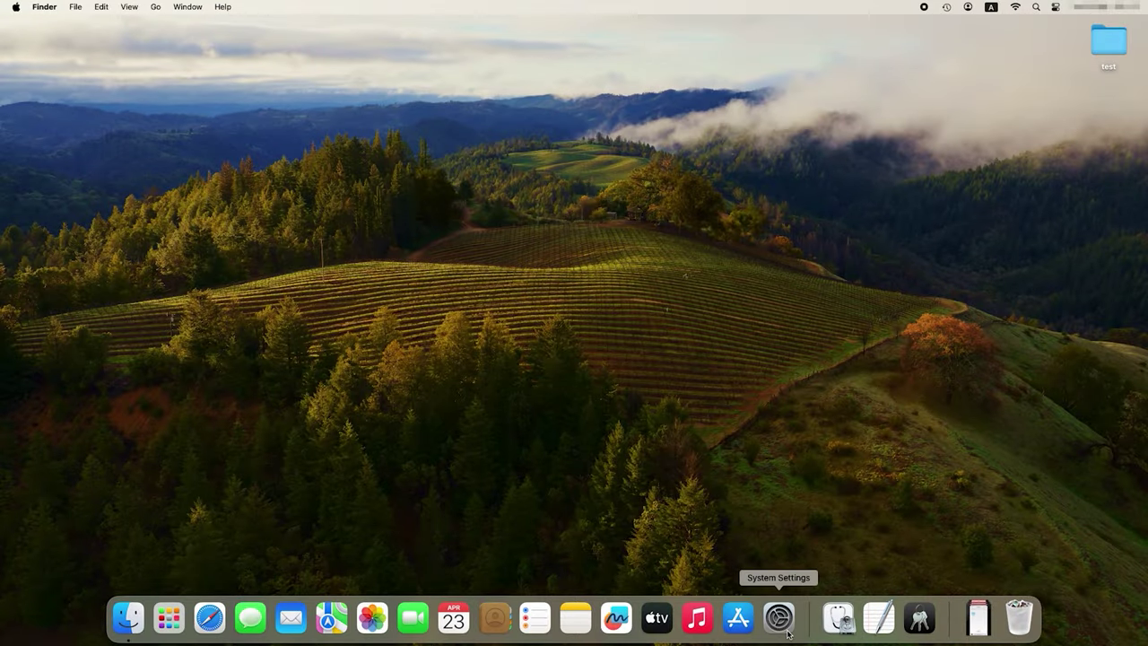
Step: In System Settings, show the Keyboard Shortcuts list at the App Shortcuts section
{"action": "left_click", "coordinate": [787, 632]}
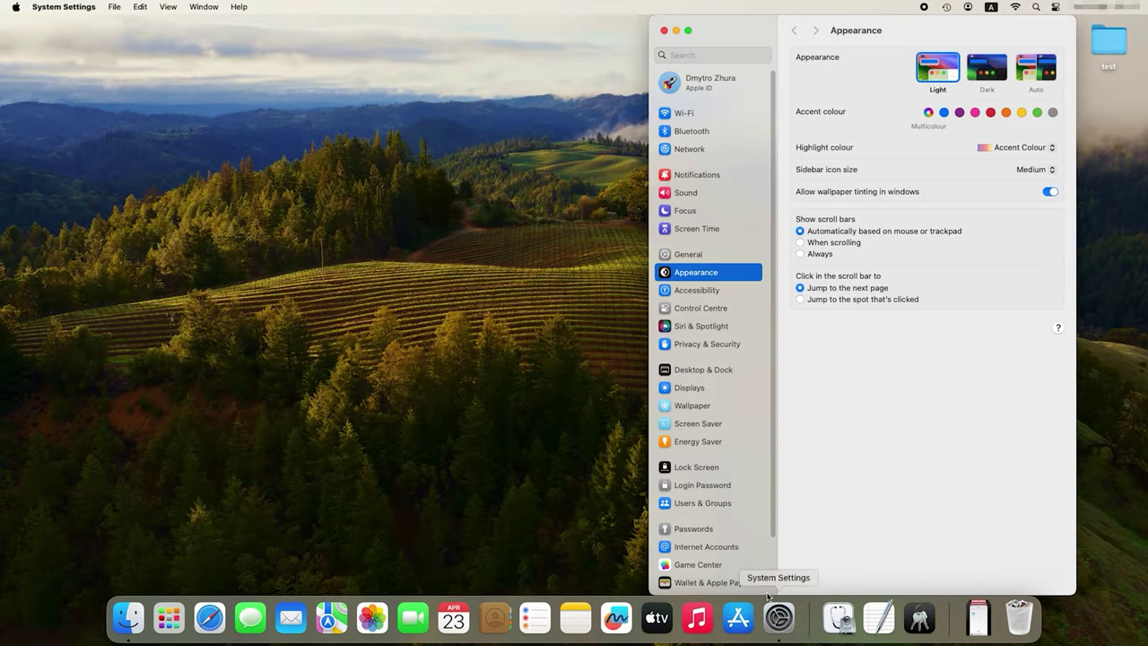
{"action": "scroll", "coordinate": [758, 574], "scroll_direction": "down", "scroll_amount": 2}
{"action": "scroll", "coordinate": [758, 573], "scroll_direction": "down", "scroll_amount": 1}
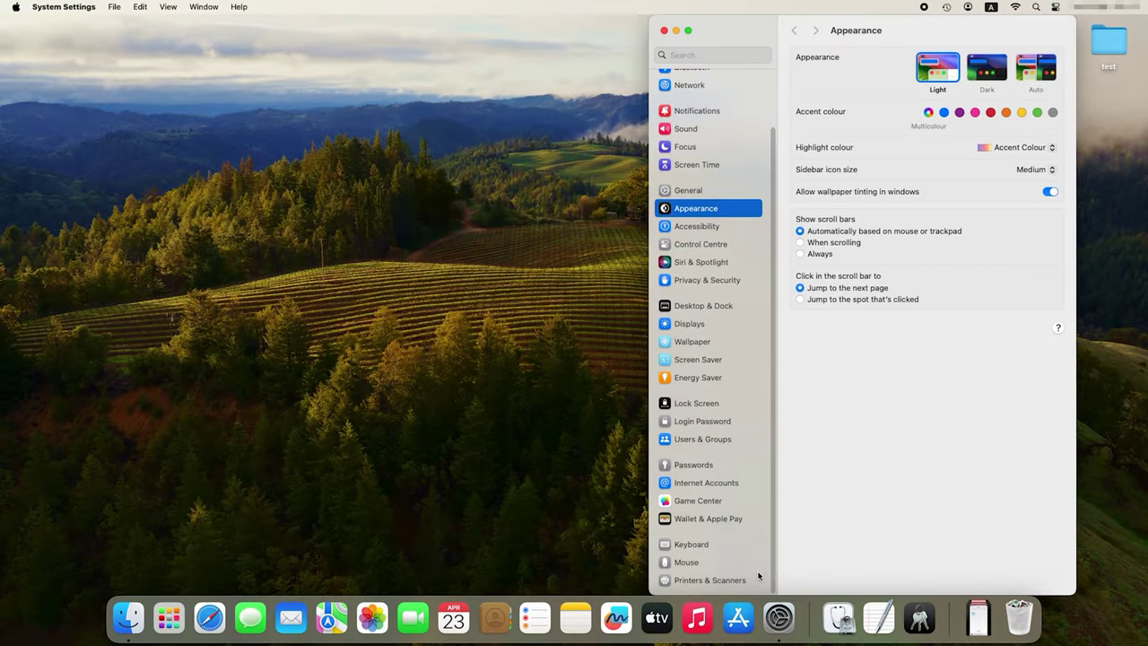
{"action": "left_click", "coordinate": [699, 547]}
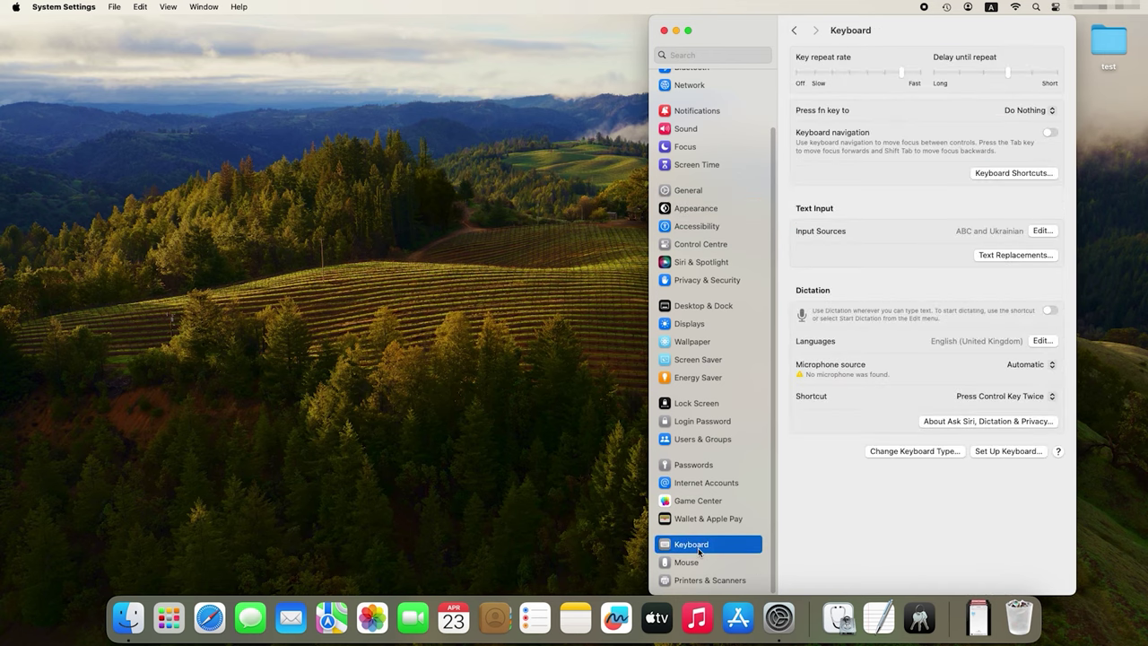
{"action": "left_click", "coordinate": [1013, 173]}
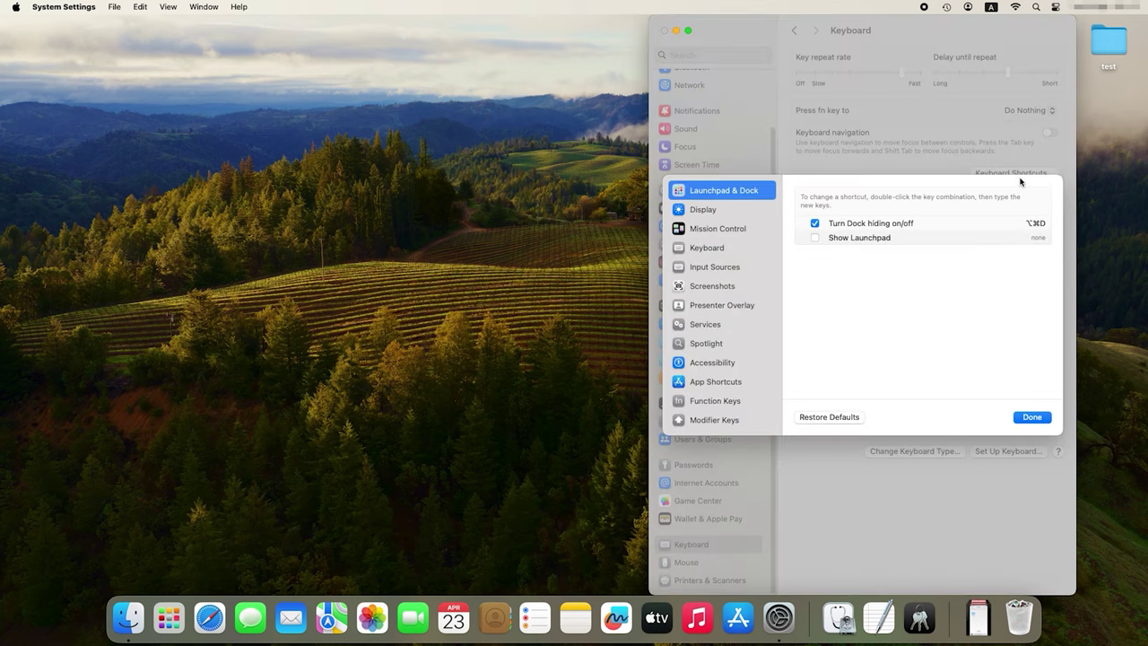
{"action": "left_click", "coordinate": [717, 391]}
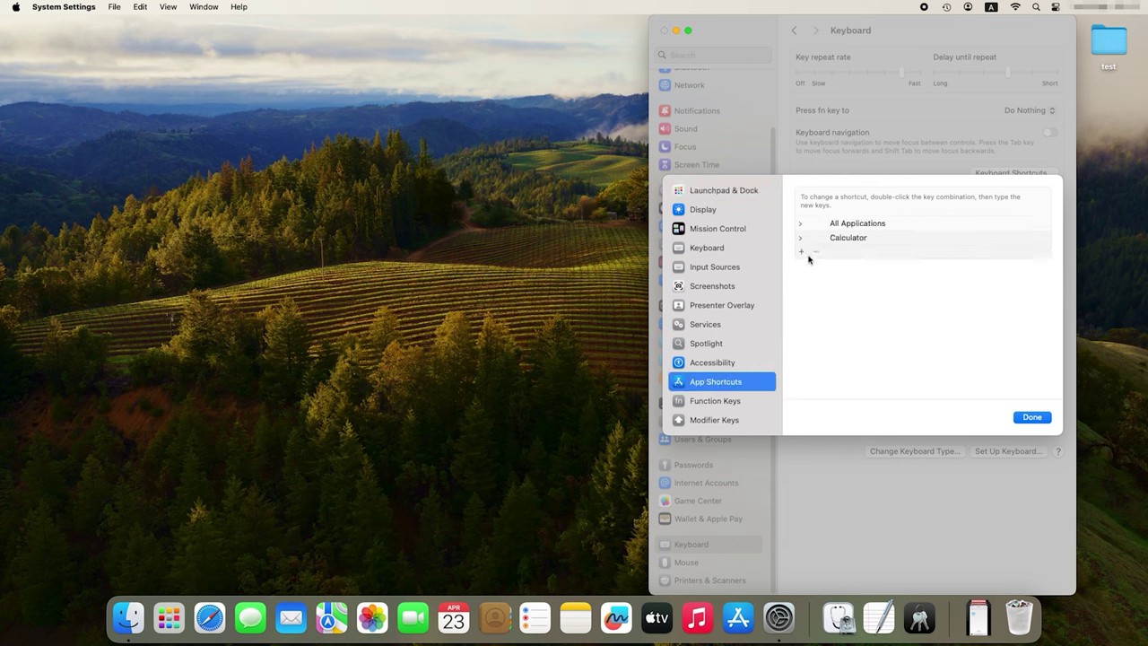
Step: Add a ⌥⌘C shortcut for Clock's 'clock' menu command and show it under Clock
{"action": "left_click", "coordinate": [801, 254]}
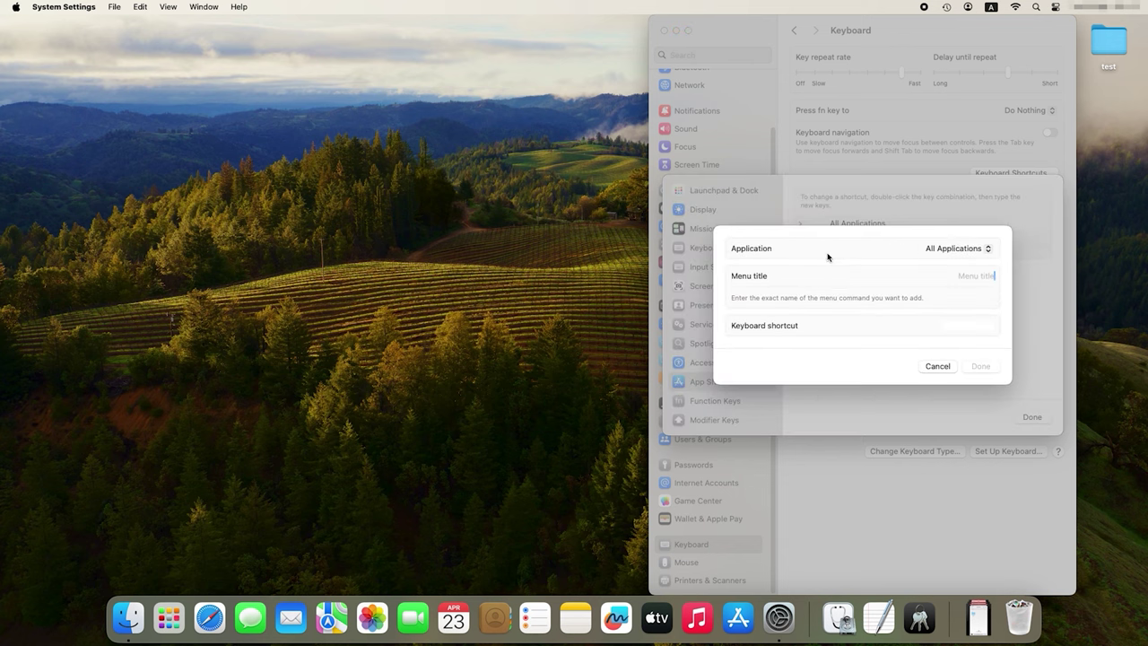
{"action": "left_click", "coordinate": [971, 256]}
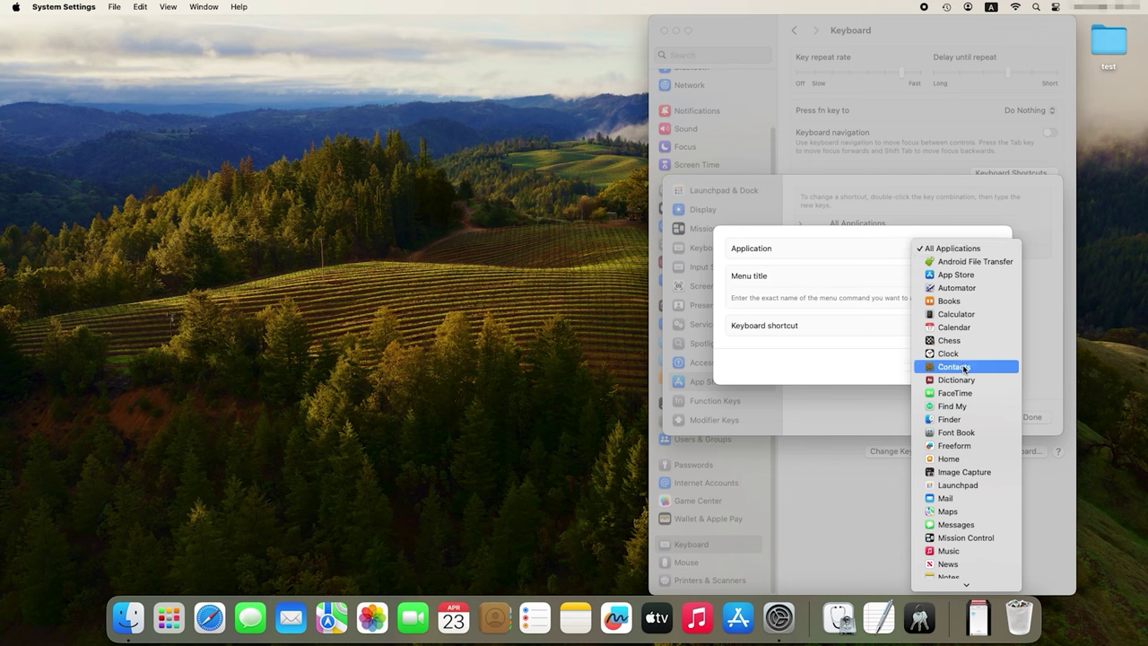
{"action": "key", "text": "Escape"}
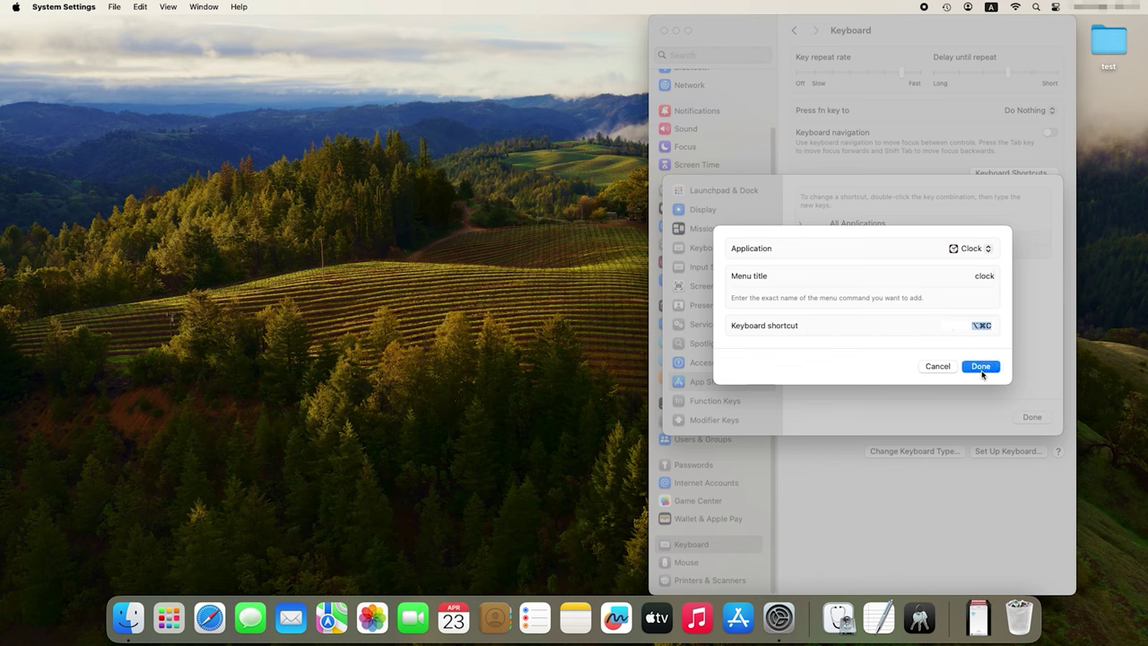
{"action": "left_click", "coordinate": [981, 366]}
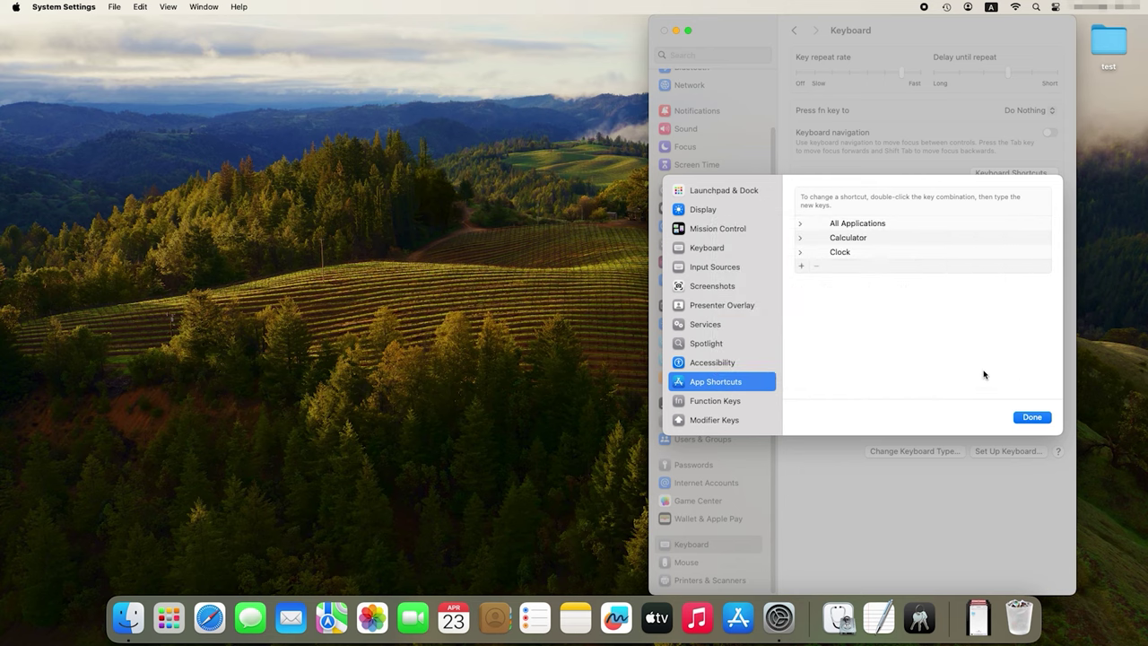
{"action": "left_click", "coordinate": [801, 254]}
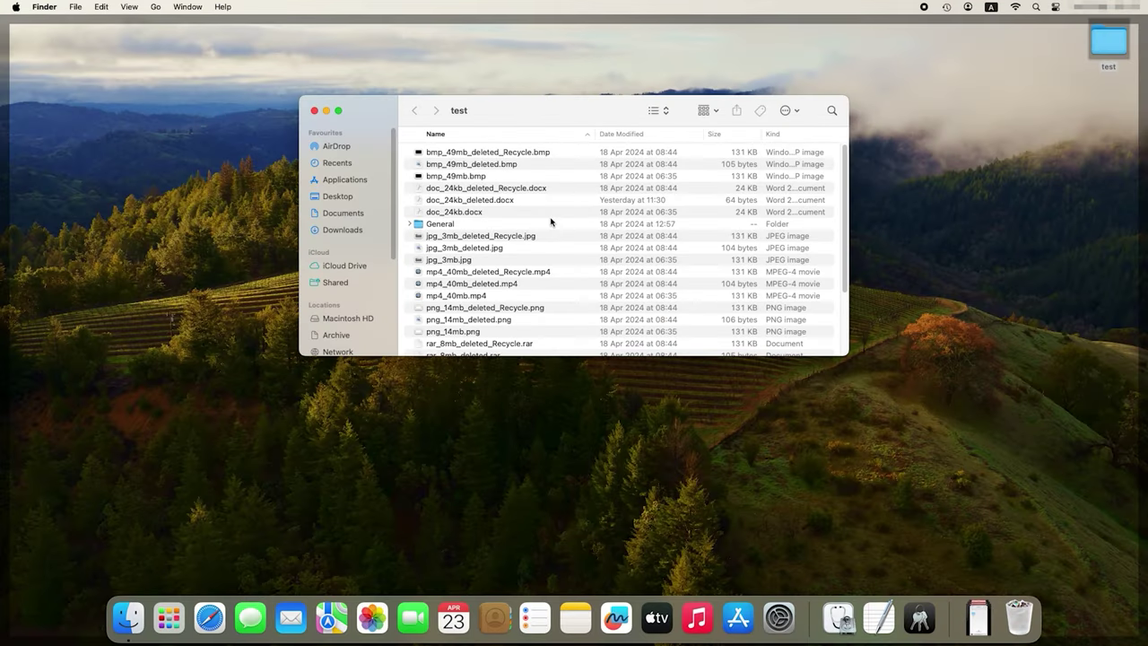
Step: Select bmp_49mb_deleted_Recycle.bmp through rar_8mb_deleted_Recycle.rar in the test folder
{"action": "left_click", "coordinate": [437, 154]}
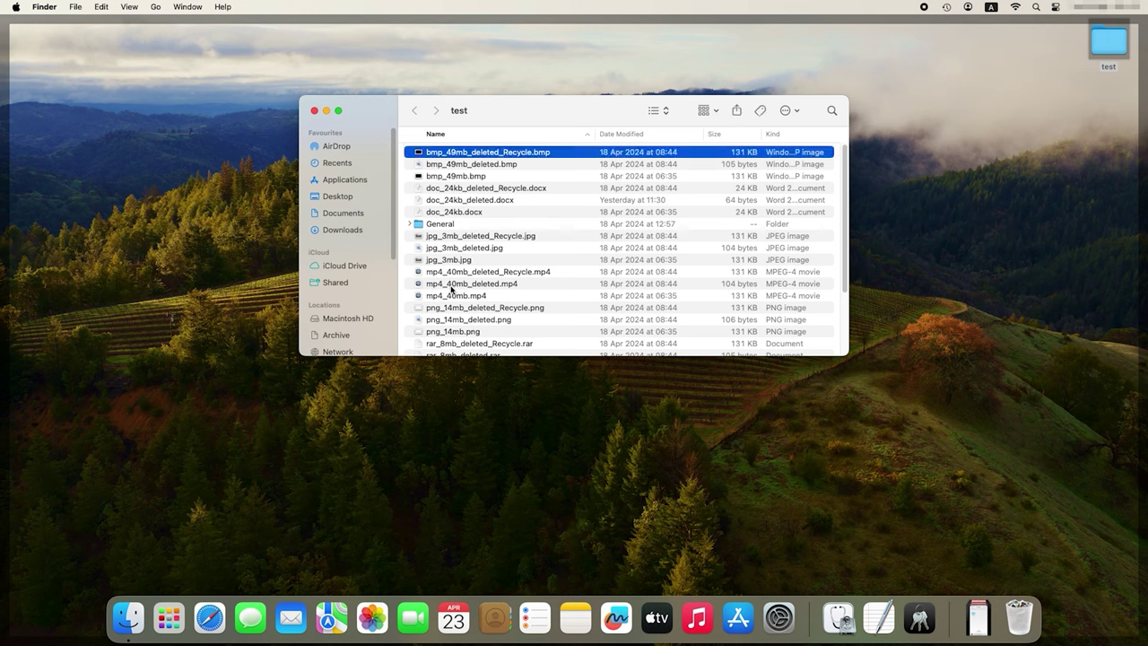
{"action": "left_click", "coordinate": [452, 345], "text": "shift"}
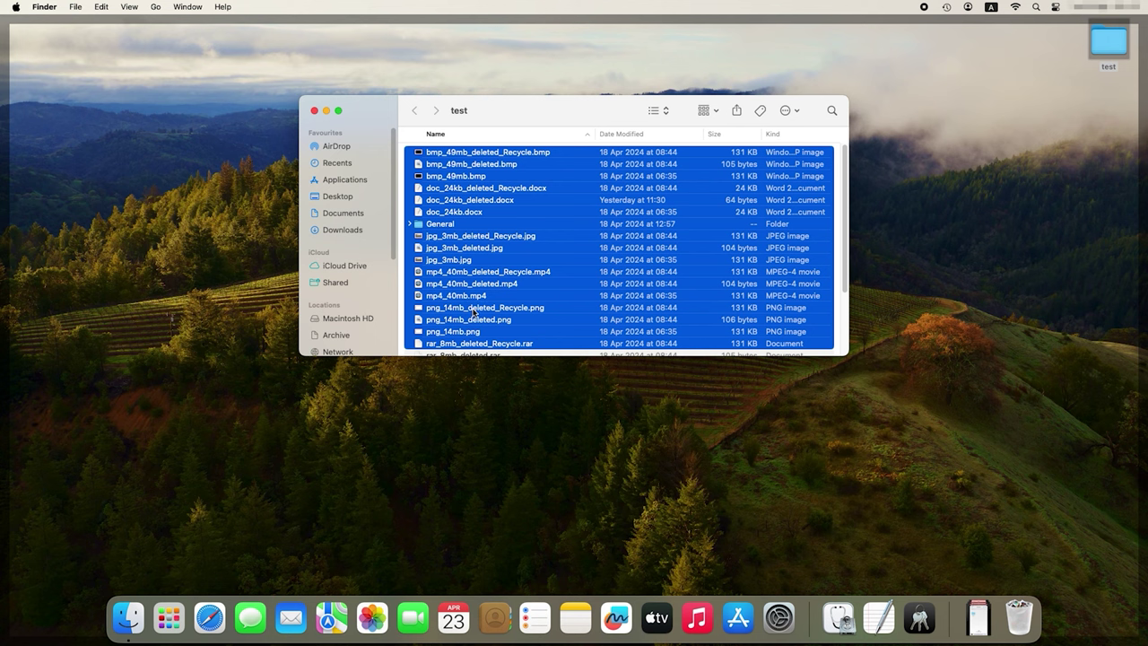
Step: Open Rename Finder Items for the selected files and try the Replace Text and Add Text modes
{"action": "right_click", "coordinate": [474, 312]}
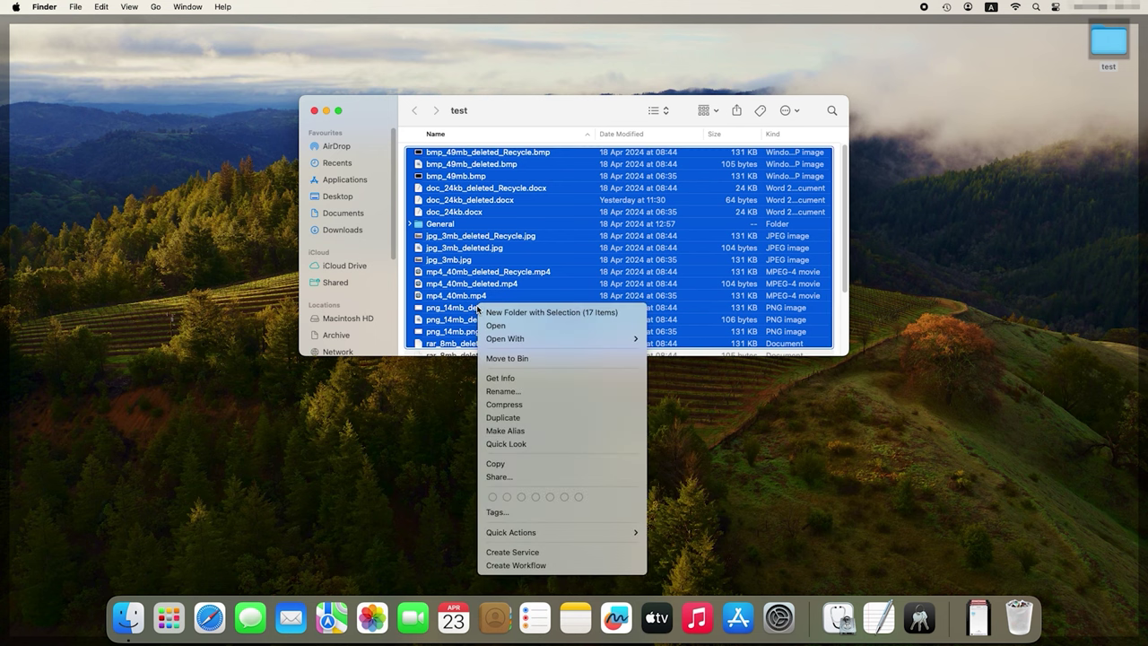
{"action": "left_click", "coordinate": [503, 391]}
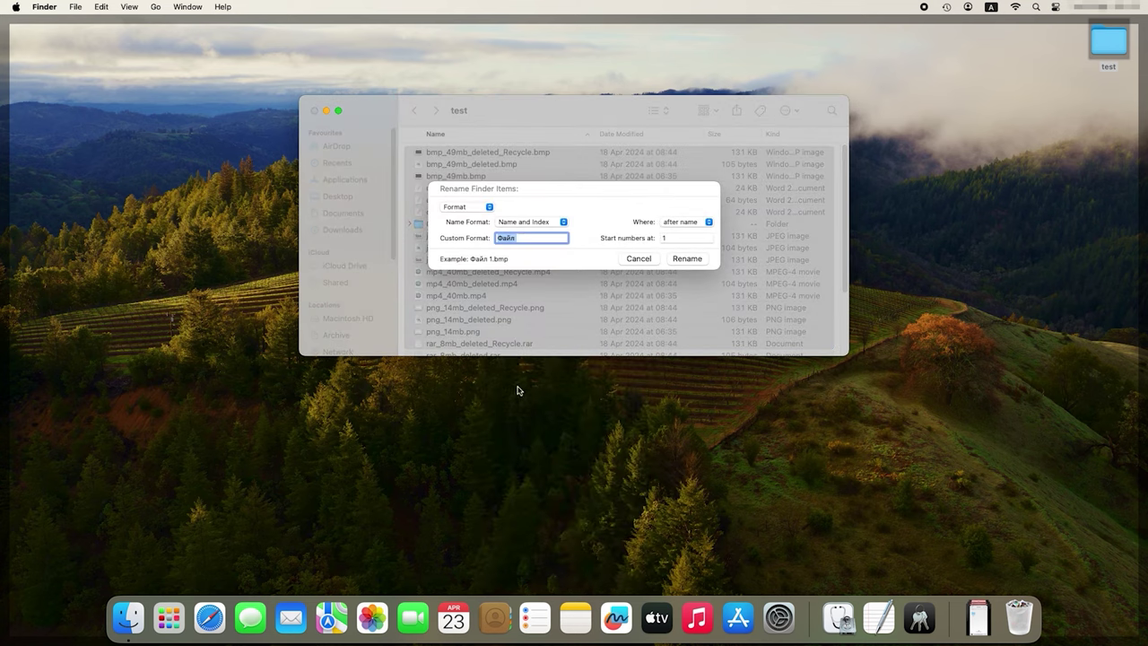
{"action": "left_click", "coordinate": [489, 207]}
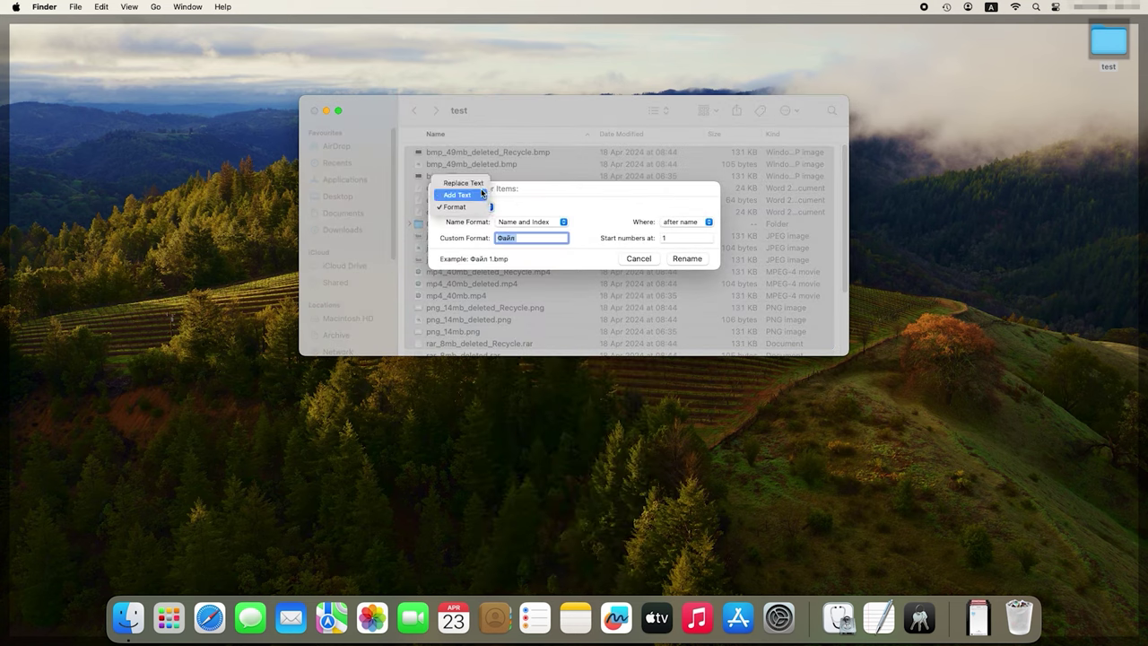
{"action": "left_click", "coordinate": [480, 184]}
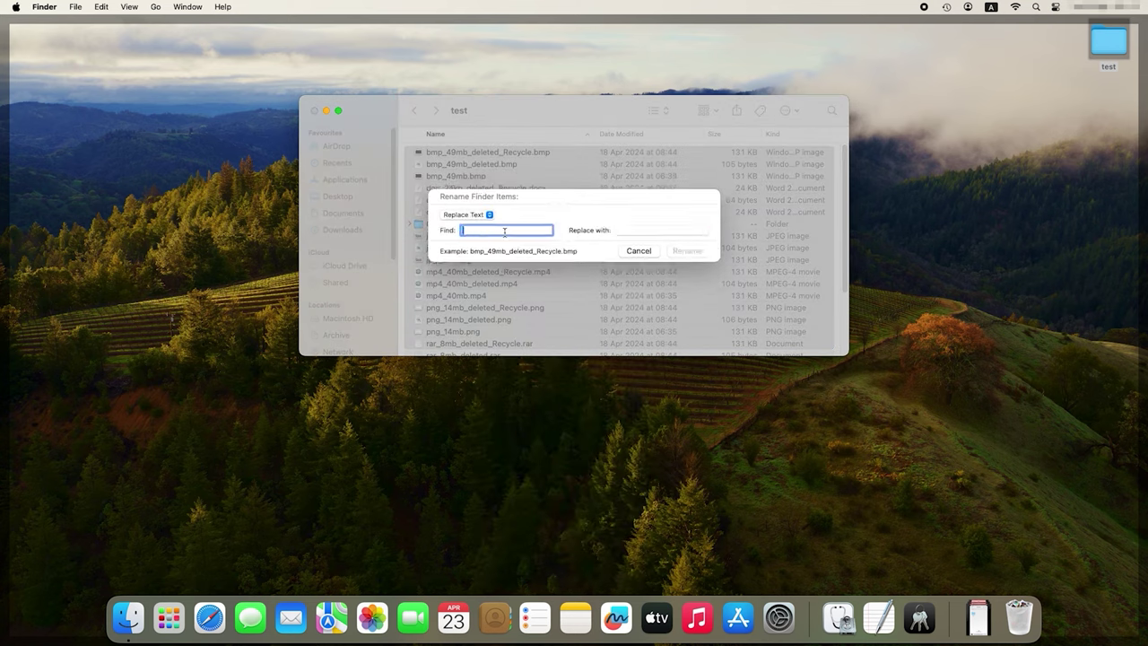
{"action": "left_click", "coordinate": [491, 217]}
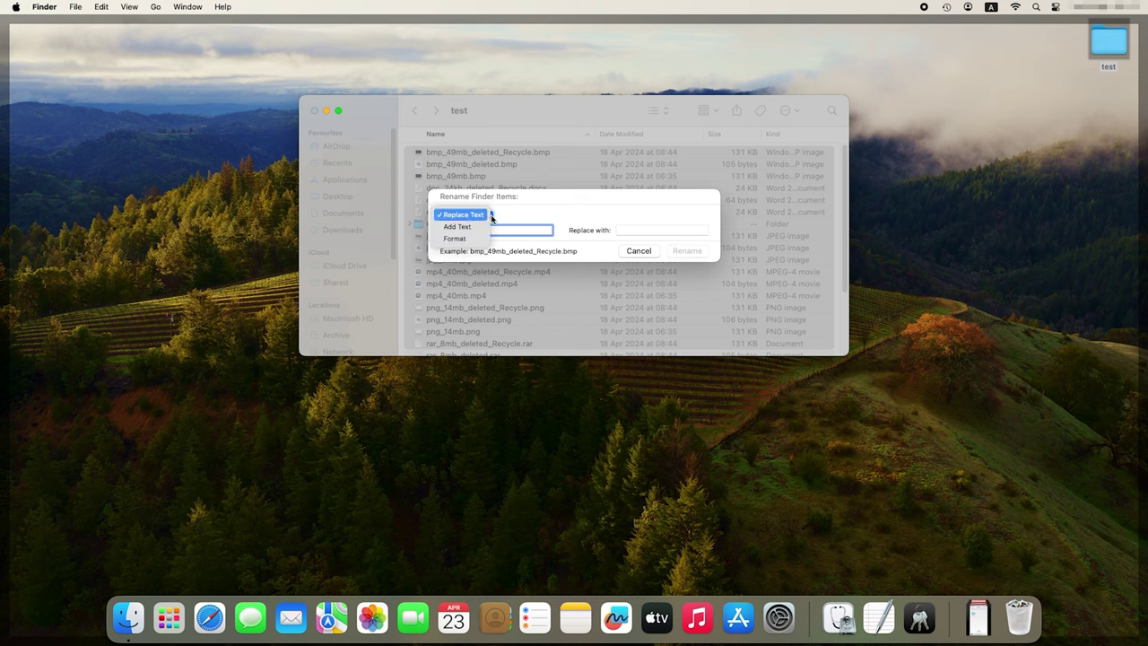
{"action": "left_click", "coordinate": [473, 226]}
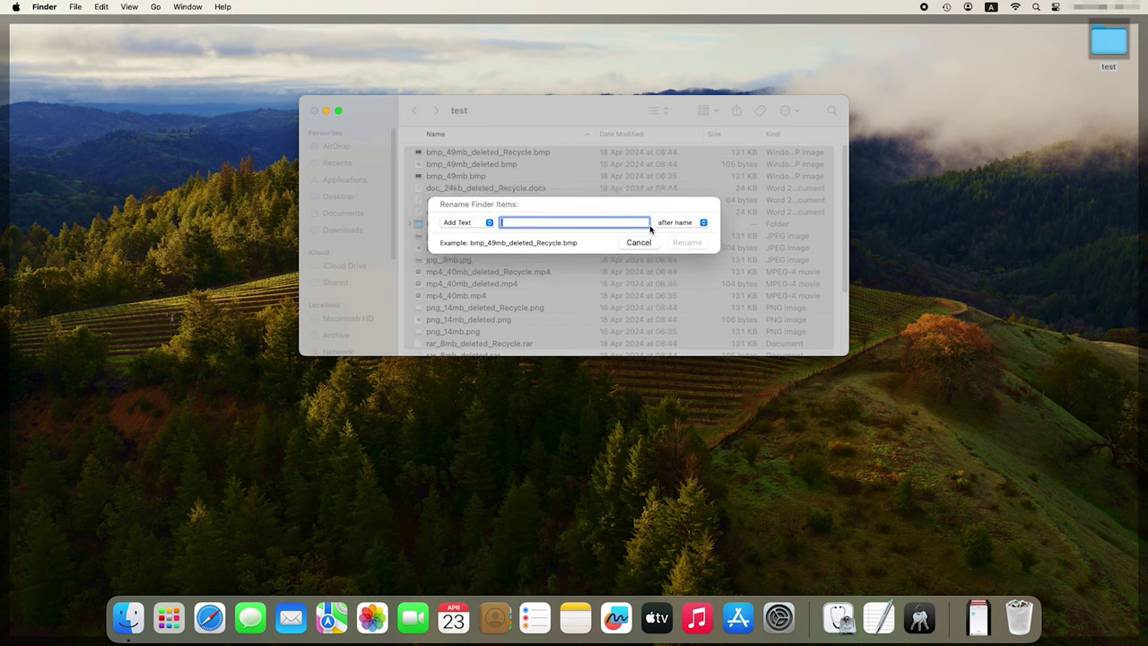
{"action": "left_click", "coordinate": [704, 224]}
{"action": "left_click", "coordinate": [698, 223]}
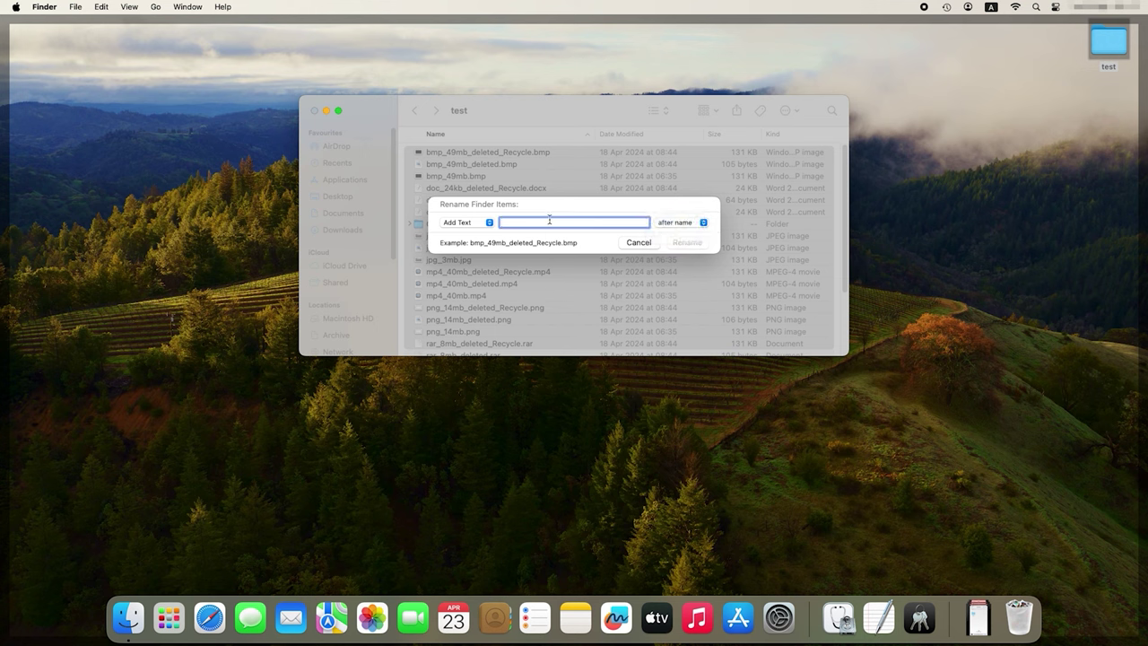
Step: Rename the files with the Name and Index format 'file' starting at 1, giving file1–file17
{"action": "left_click", "coordinate": [487, 223]}
{"action": "left_click", "coordinate": [458, 234]}
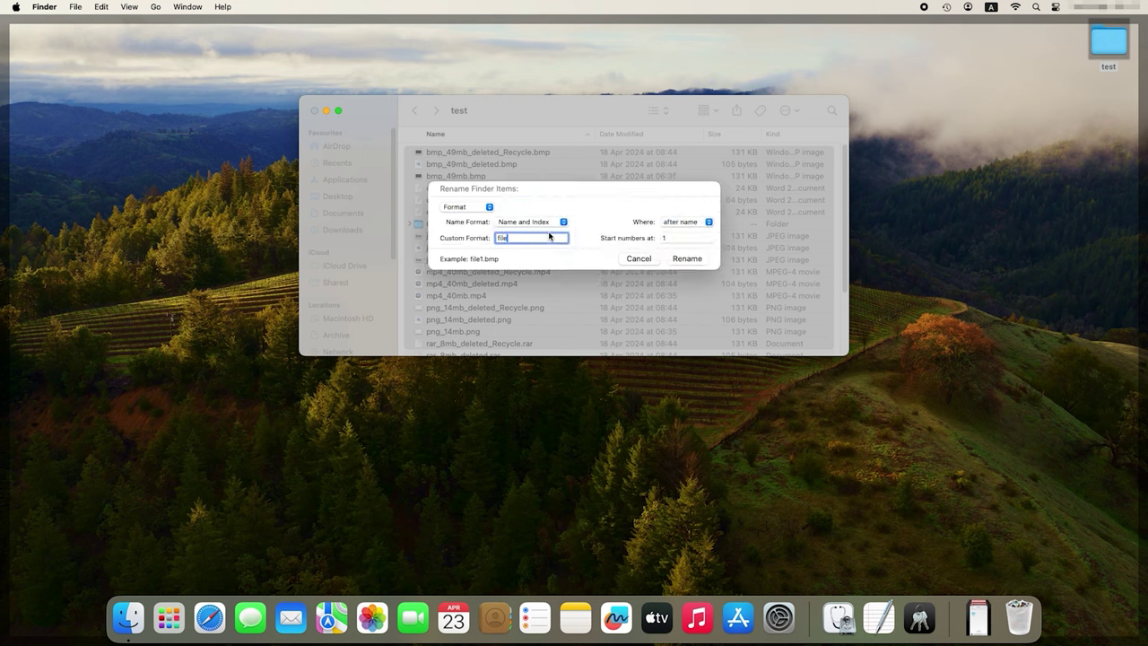
{"action": "left_click", "coordinate": [685, 259]}
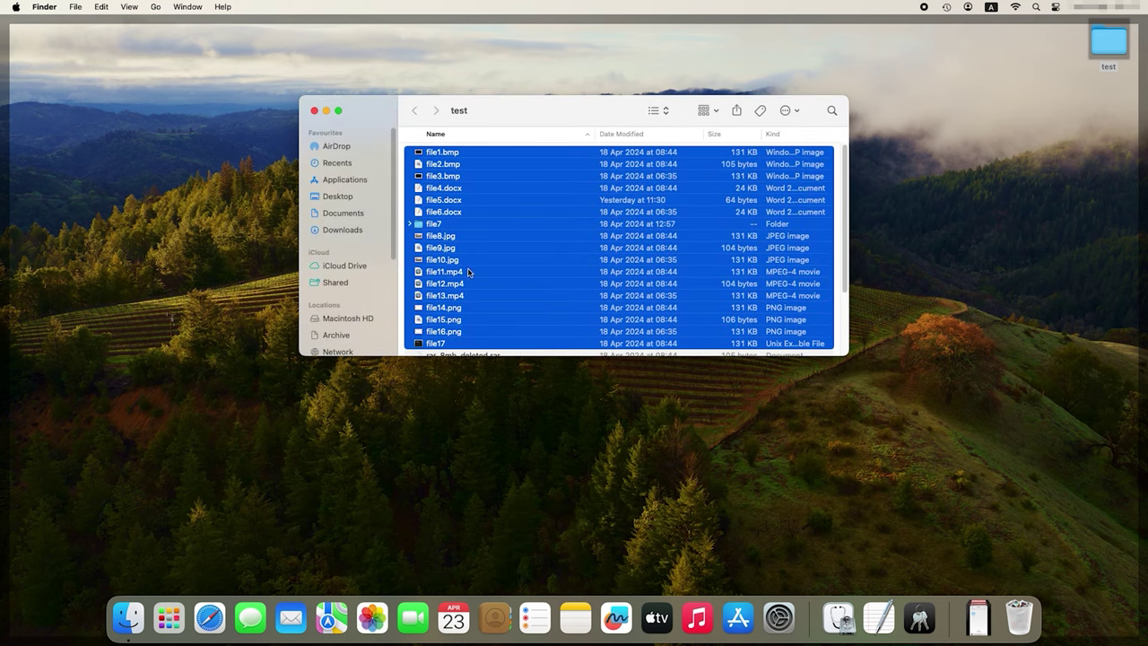
{"action": "scroll", "coordinate": [467, 272], "scroll_direction": "down", "scroll_amount": 1}
{"action": "scroll", "coordinate": [468, 272], "scroll_direction": "up", "scroll_amount": 1}
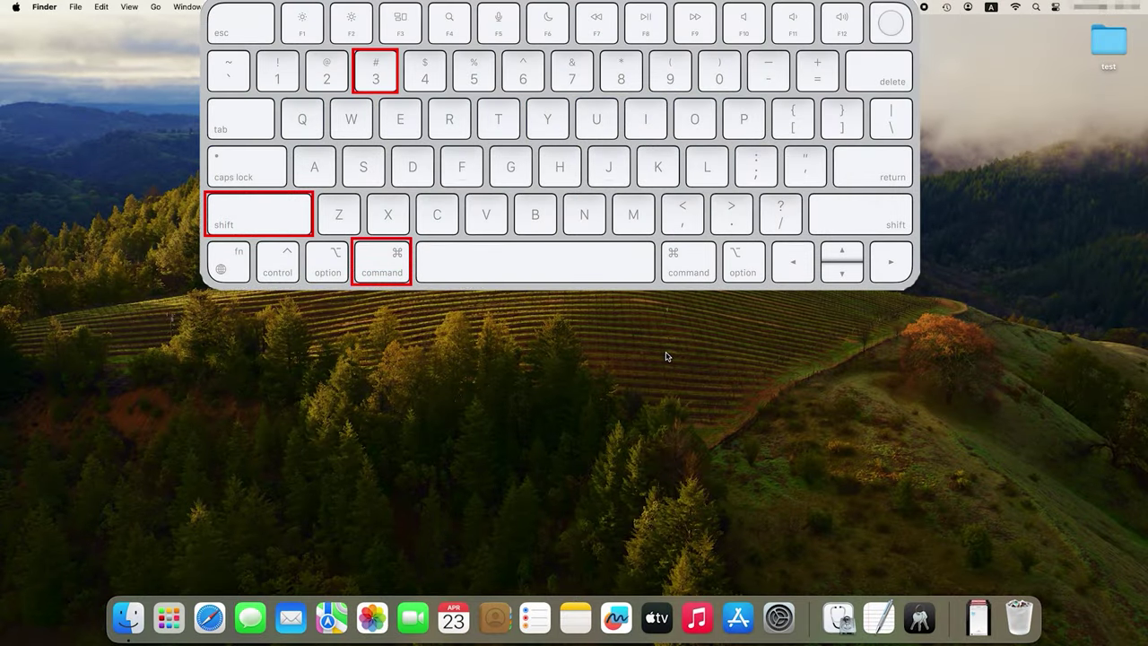
Step: Take a full-screen shot with Shift+Command+3, preview it, and save it to the desktop
{"action": "key", "text": "super+shift+3"}
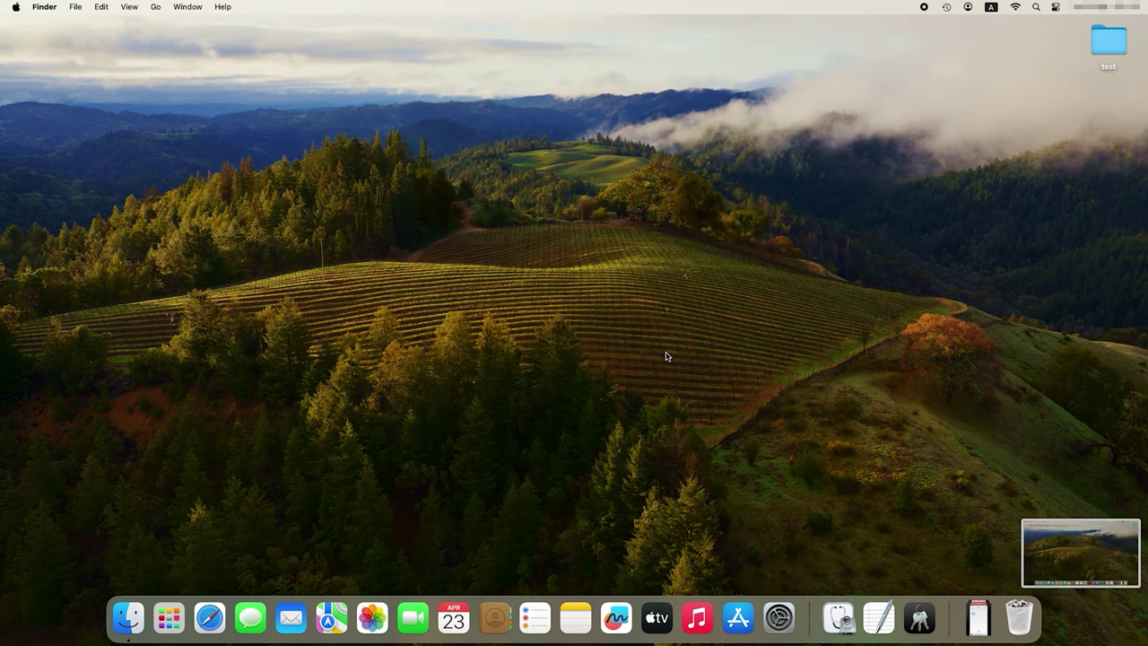
{"action": "left_click", "coordinate": [1106, 537]}
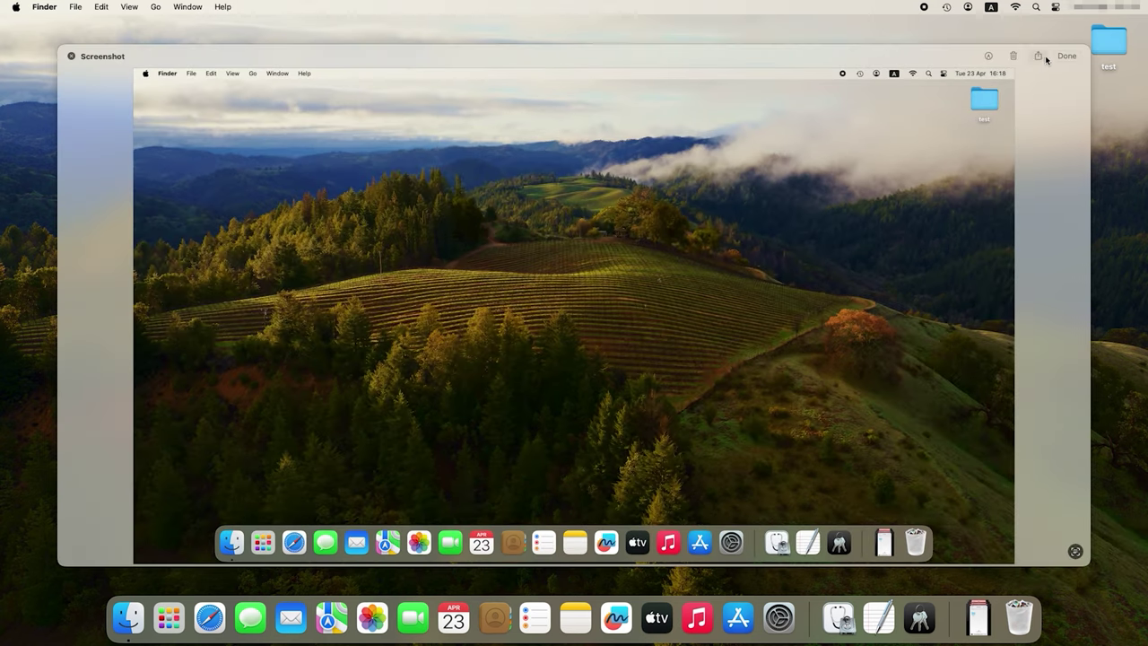
{"action": "left_click", "coordinate": [1067, 55]}
{"action": "left_click", "coordinate": [1127, 149]}
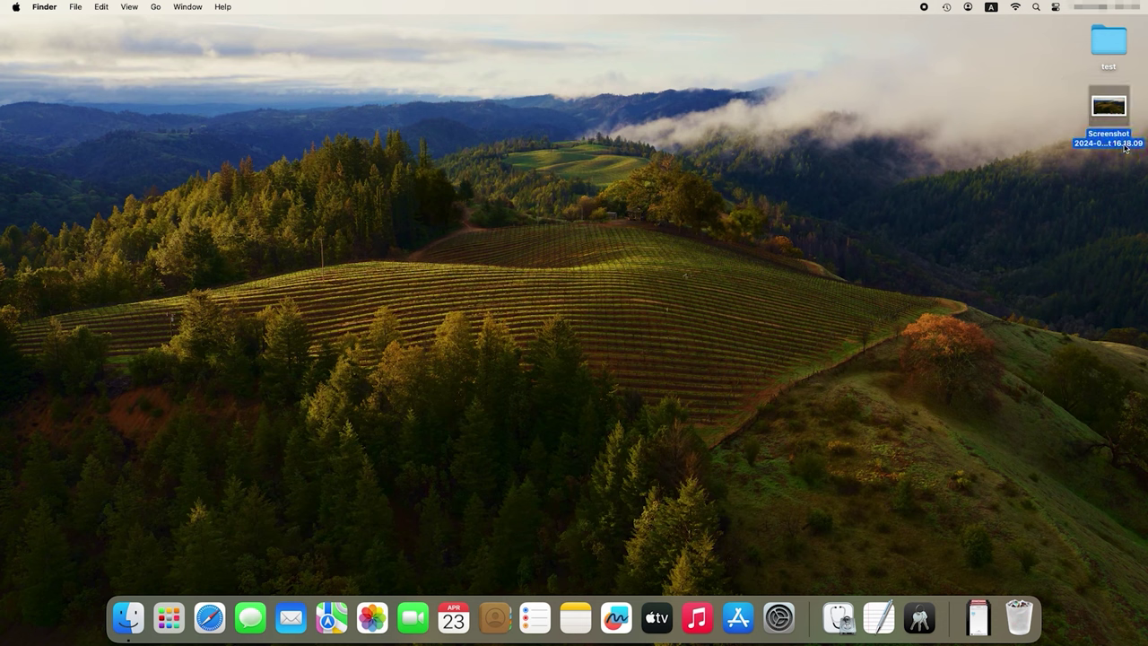
Step: Quick Look the screenshot, then capture the vineyard hill region with Shift+Command+4
{"action": "key", "text": "space"}
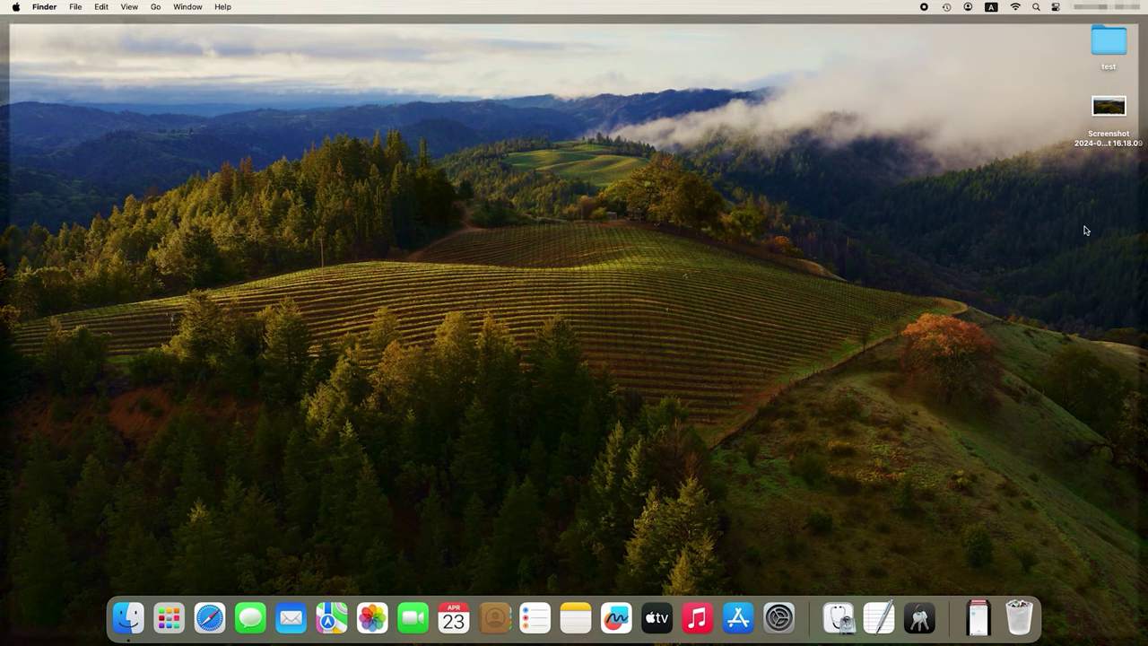
{"action": "key", "text": "super+shift+4"}
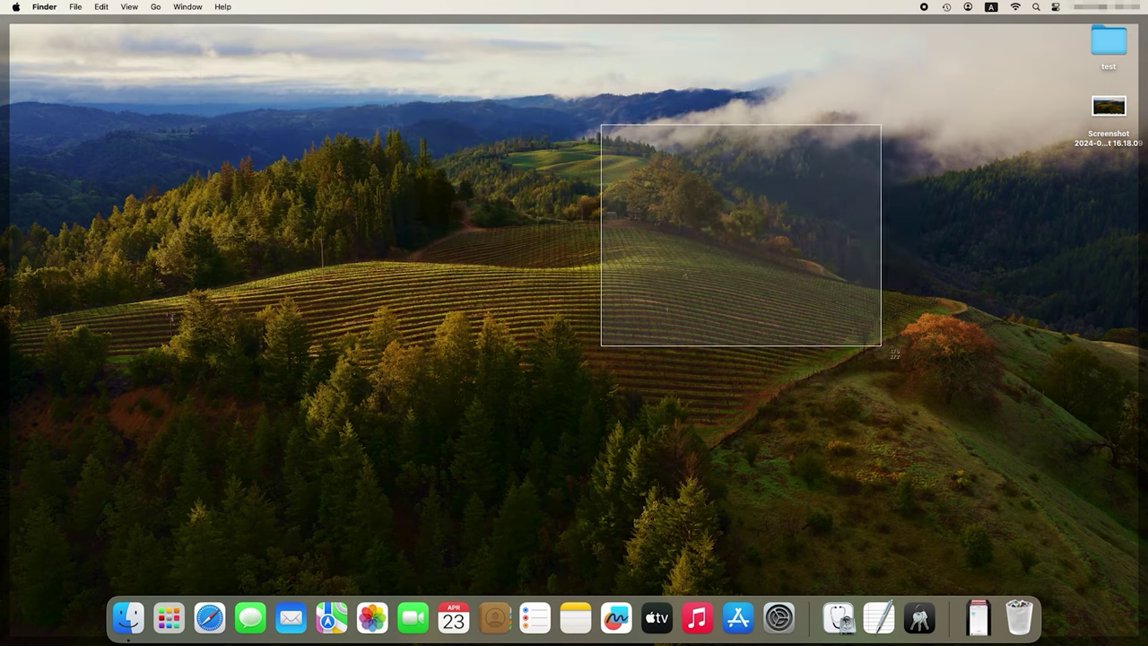
{"action": "left_click_drag", "start_coordinate": [881, 345], "coordinate": [1063, 400]}
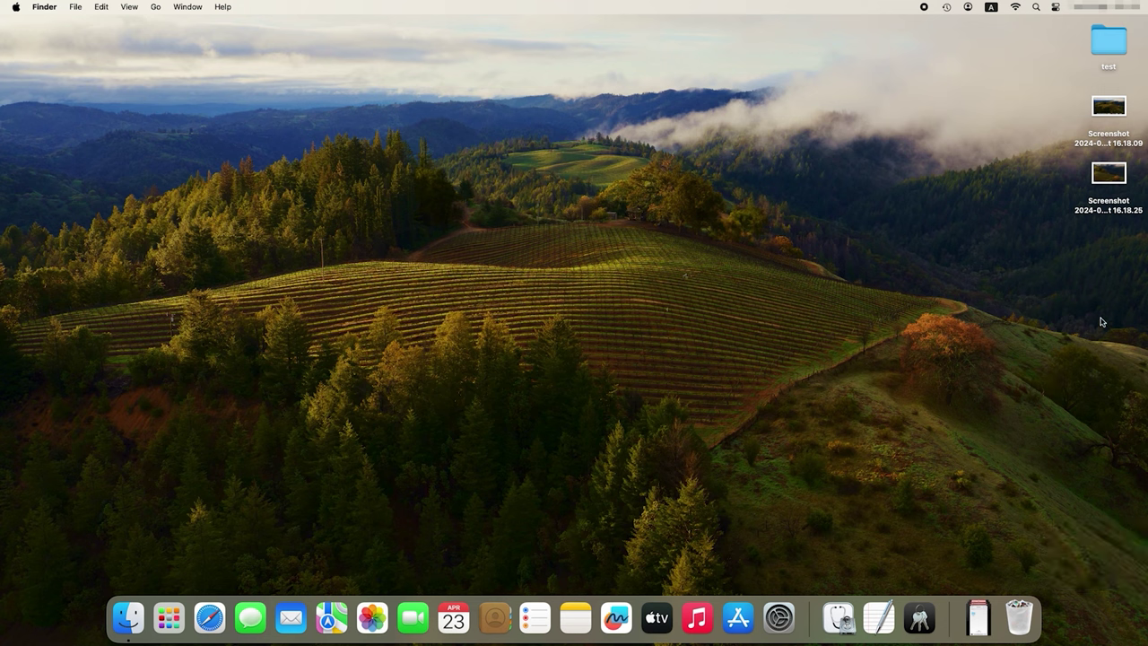
{"action": "left_click", "coordinate": [1110, 184]}
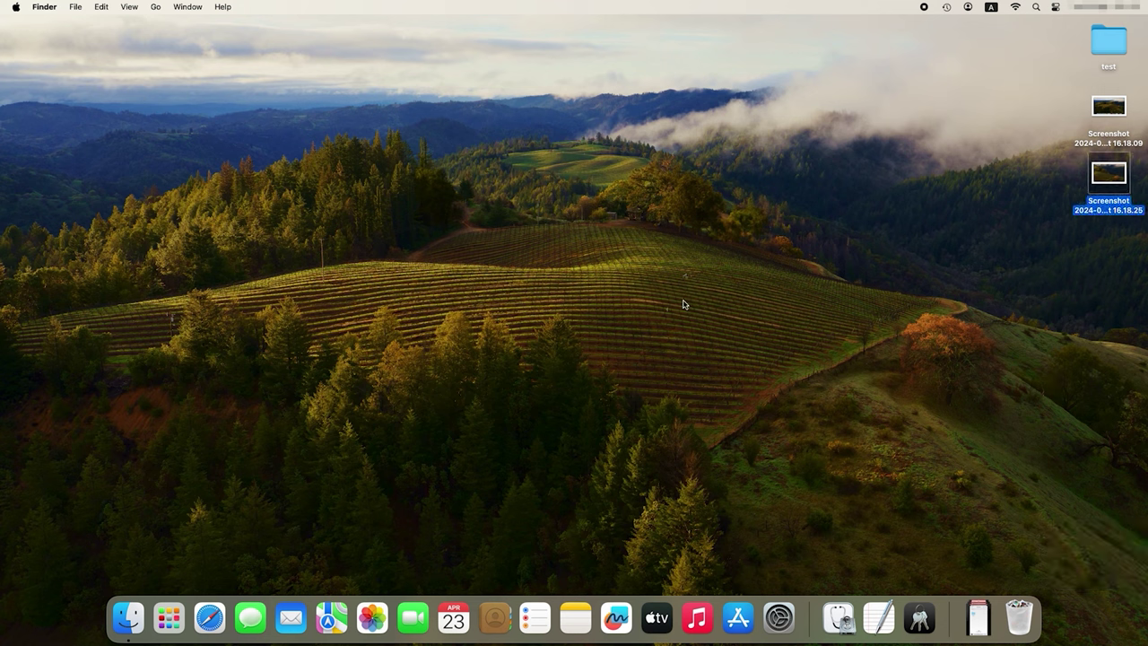
{"action": "left_click", "coordinate": [605, 332]}
Step: Record the screen using the Shift+Command+5 options and stop the recording from the menu bar
{"action": "key", "text": "super+shift+5"}
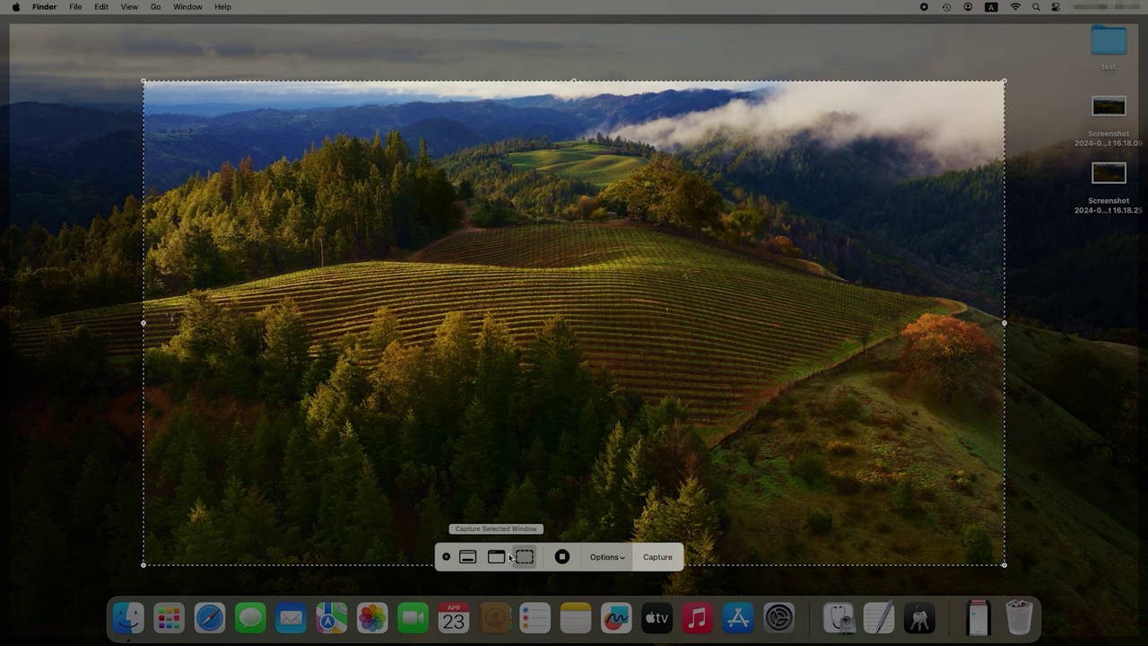
{"action": "left_click", "coordinate": [447, 557]}
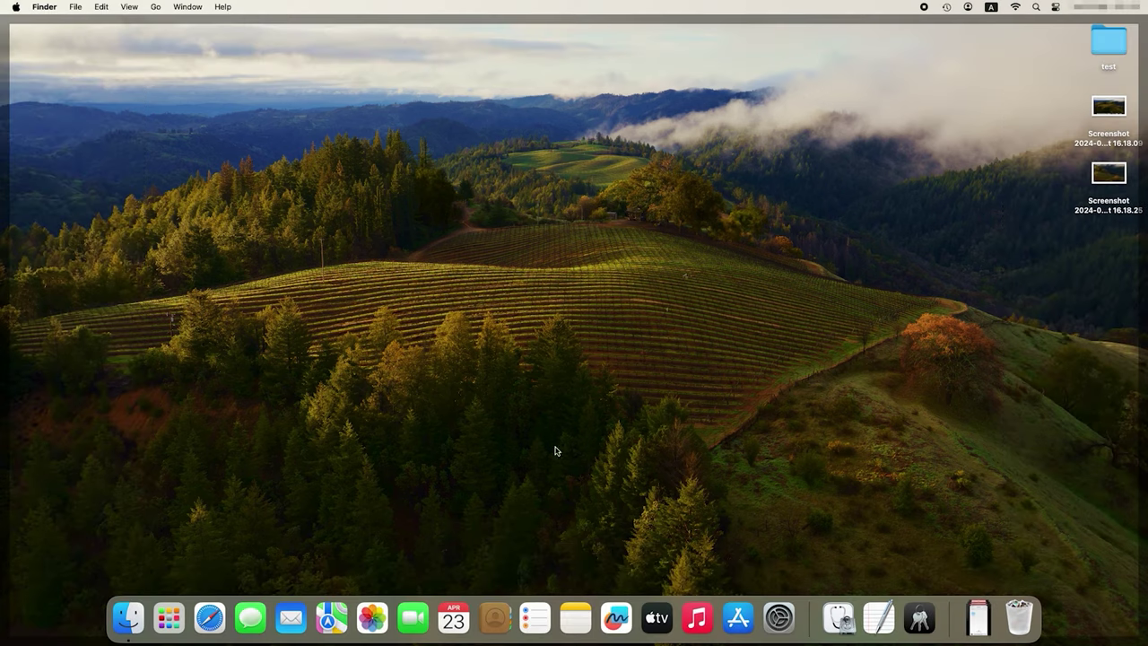
{"action": "left_click", "coordinate": [924, 8]}
Step: Turn on Stage Manager and open Photos, Music, App Store, TV and Notes from the Dock
{"action": "left_click", "coordinate": [1056, 12]}
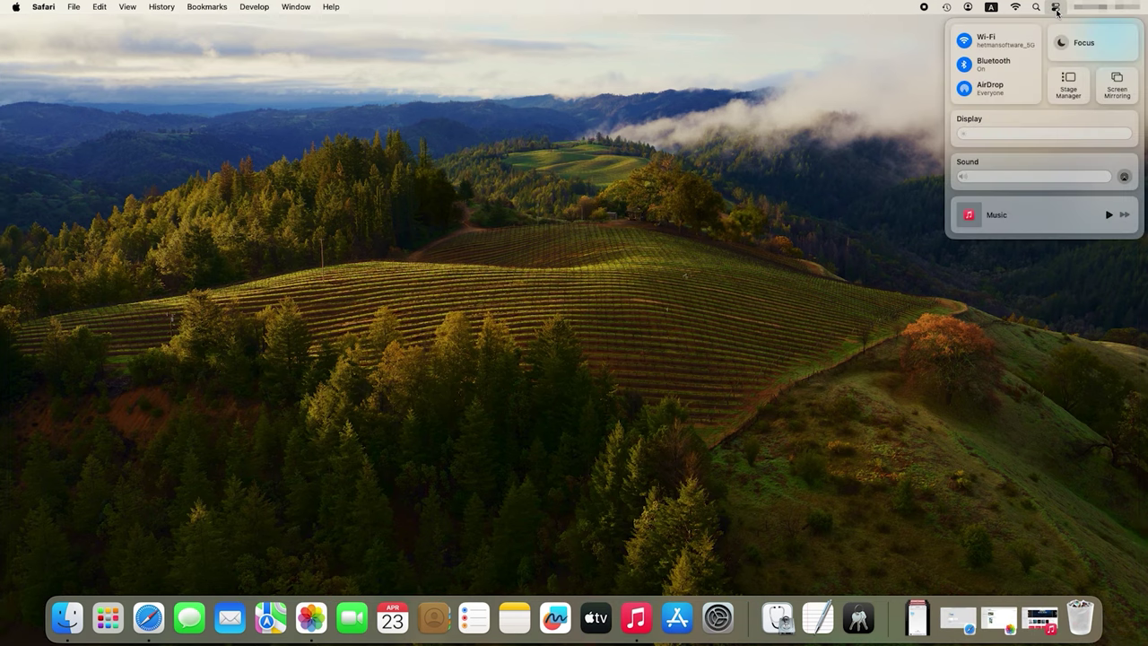
{"action": "left_click", "coordinate": [1069, 96]}
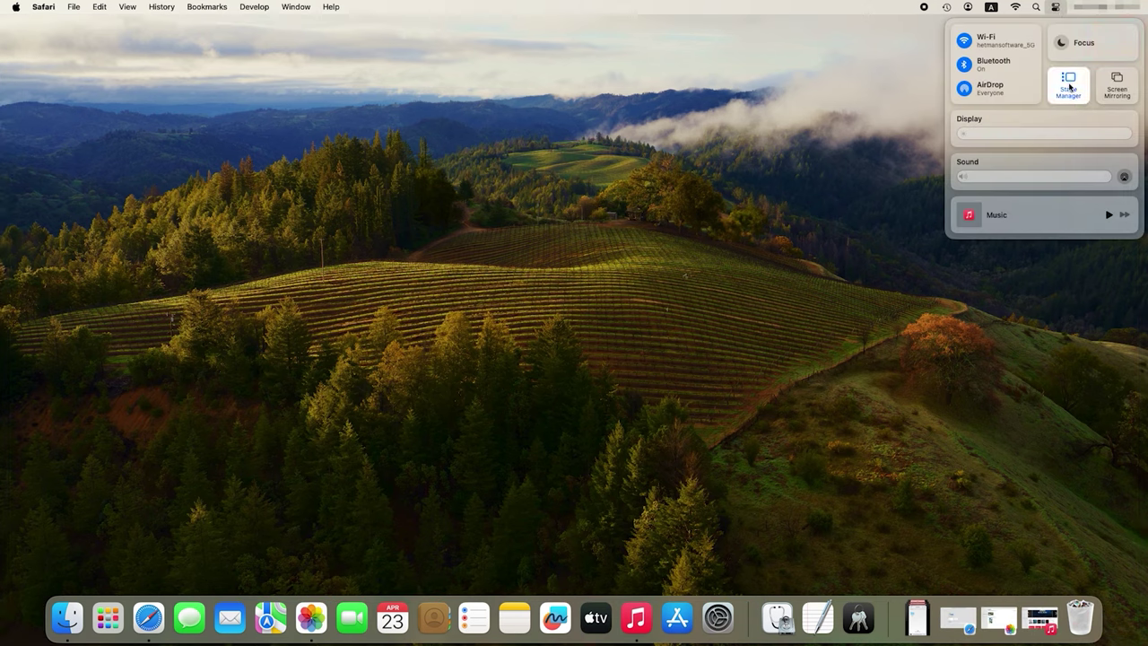
{"action": "left_click", "coordinate": [310, 616]}
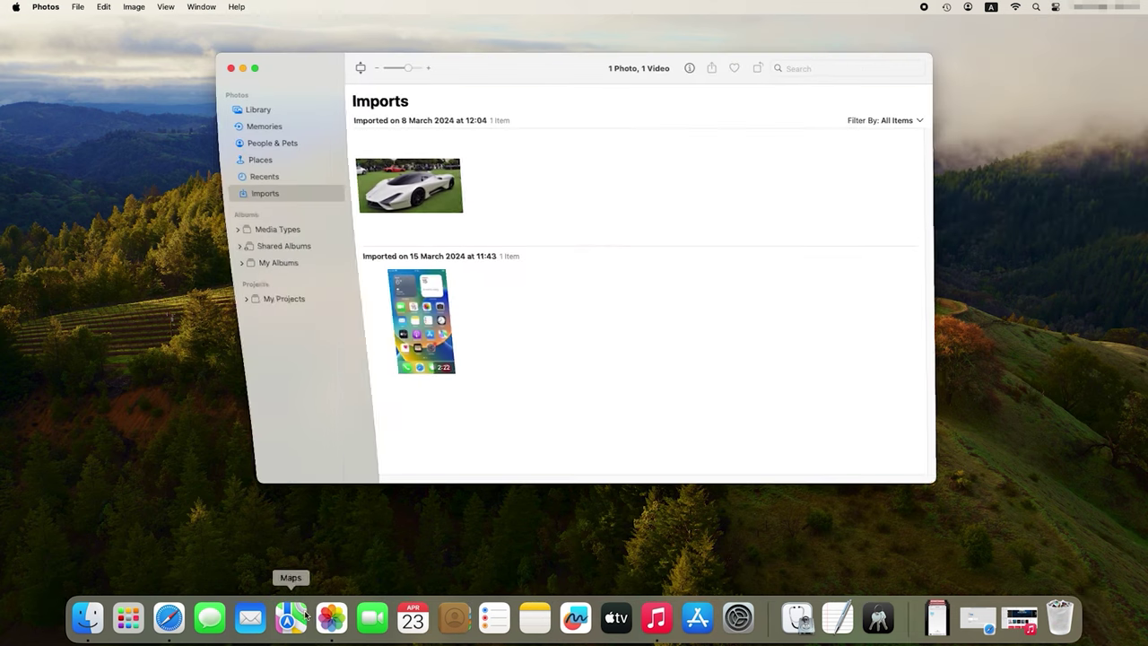
{"action": "left_click", "coordinate": [660, 617]}
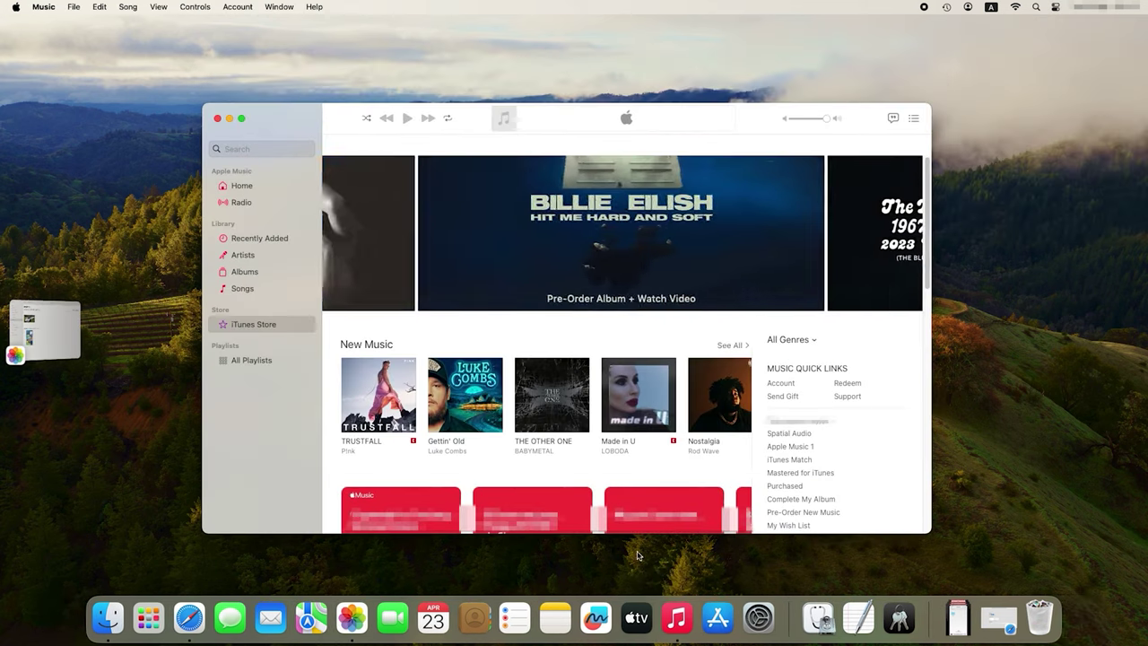
{"action": "left_click", "coordinate": [718, 617]}
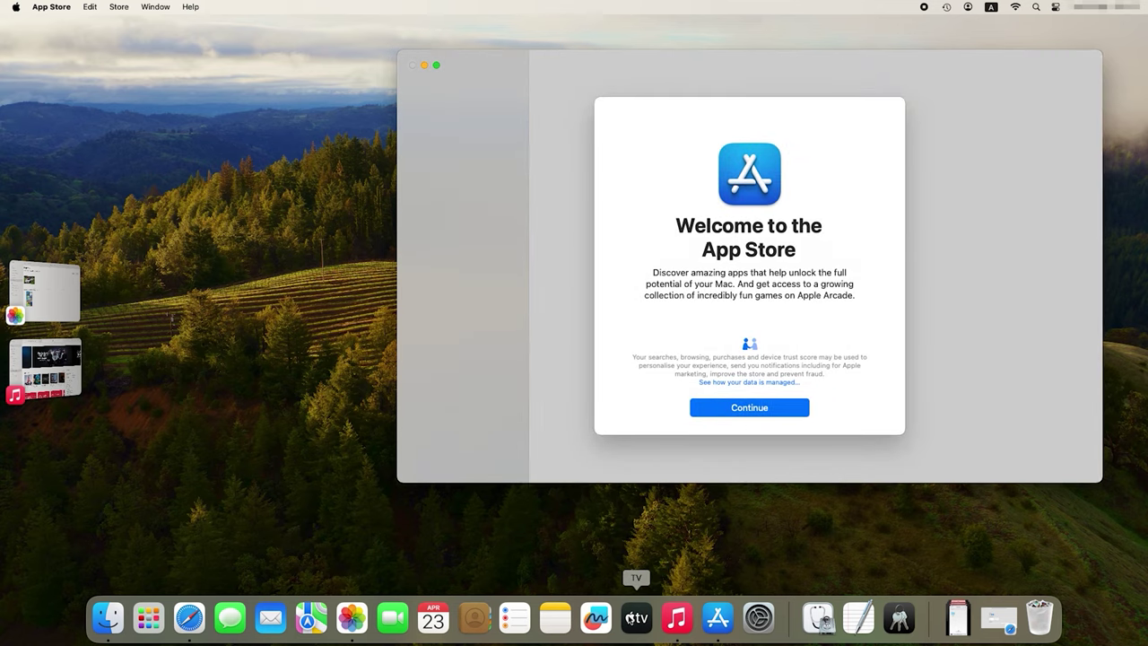
{"action": "left_click", "coordinate": [635, 617]}
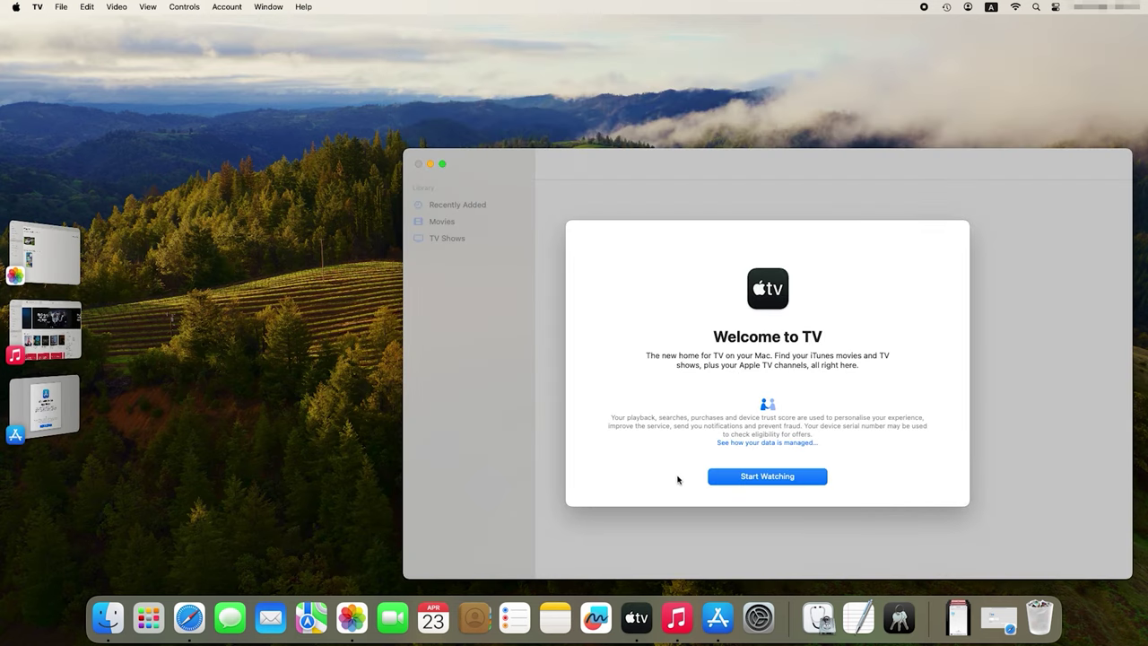
{"action": "left_click", "coordinate": [555, 617]}
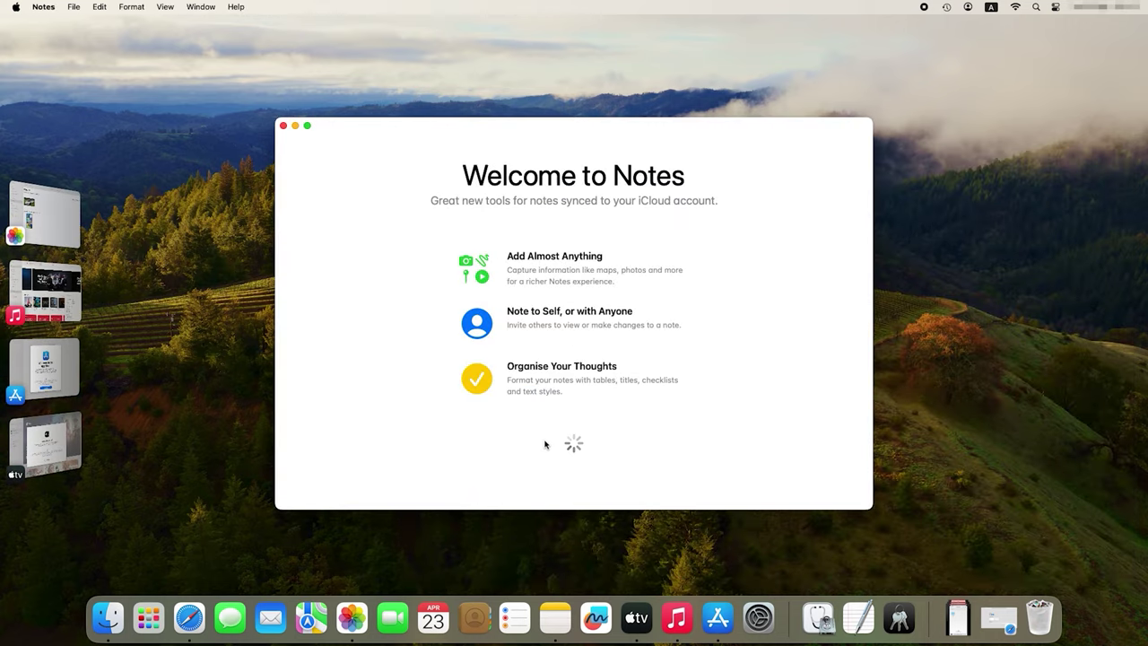
{"action": "left_click", "coordinate": [591, 447]}
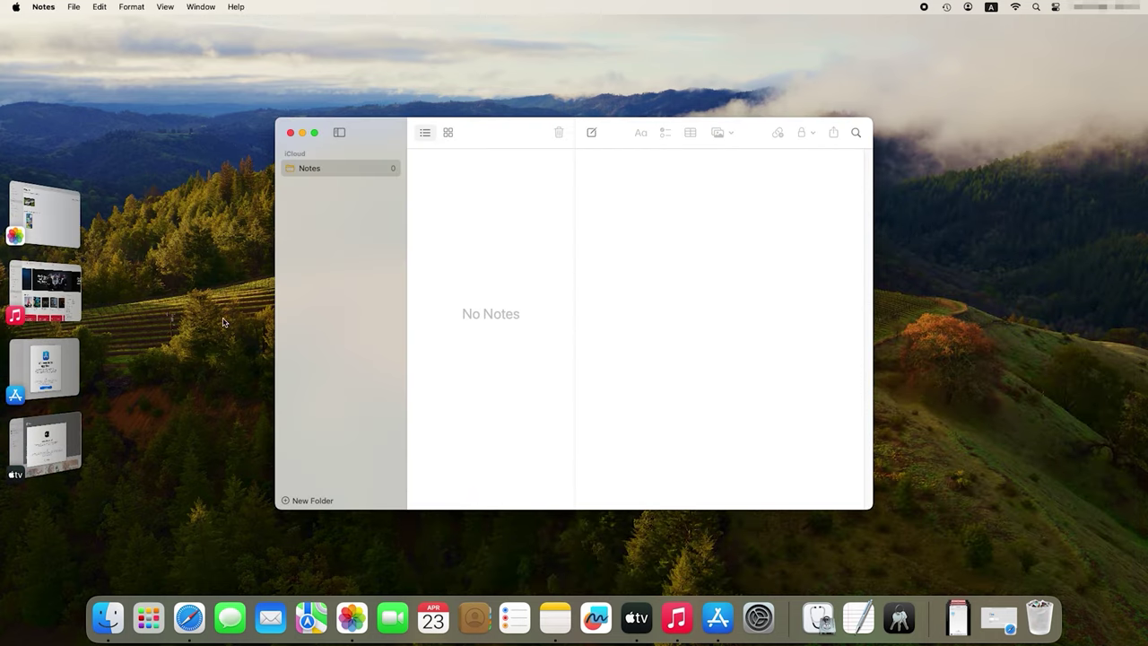
Step: Switch between Music, Photos, App Store and TV via the strip thumbnails and Command+Tab
{"action": "left_click", "coordinate": [45, 291]}
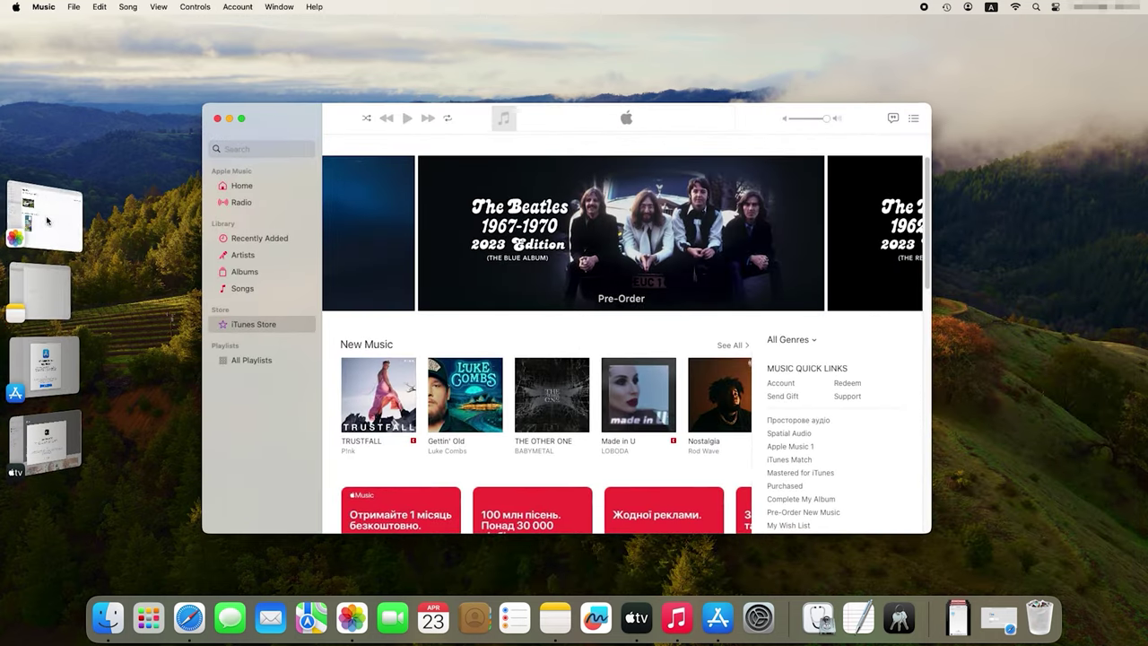
{"action": "left_click", "coordinate": [48, 220]}
{"action": "left_click", "coordinate": [45, 363]}
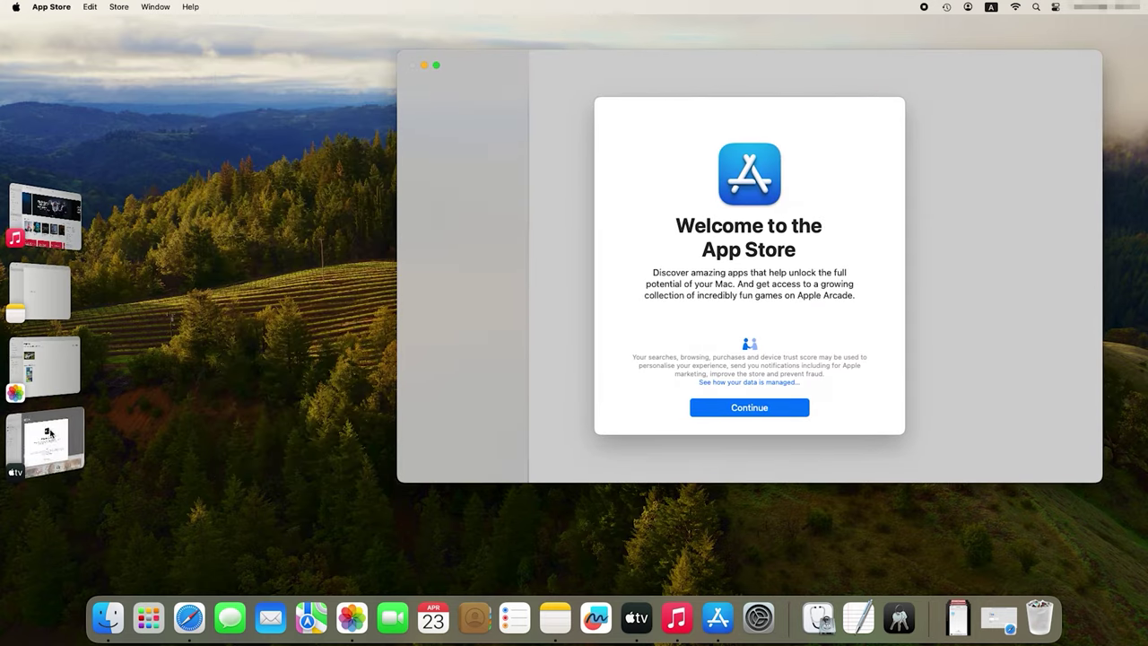
{"action": "left_click", "coordinate": [50, 433]}
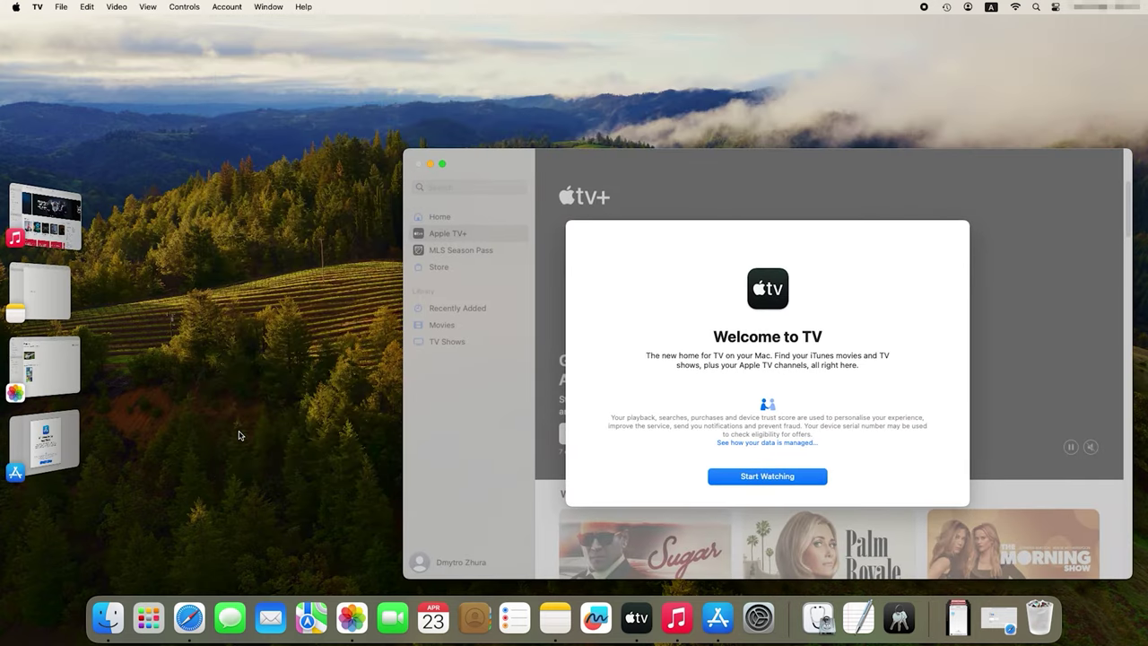
{"action": "left_click", "coordinate": [45, 366]}
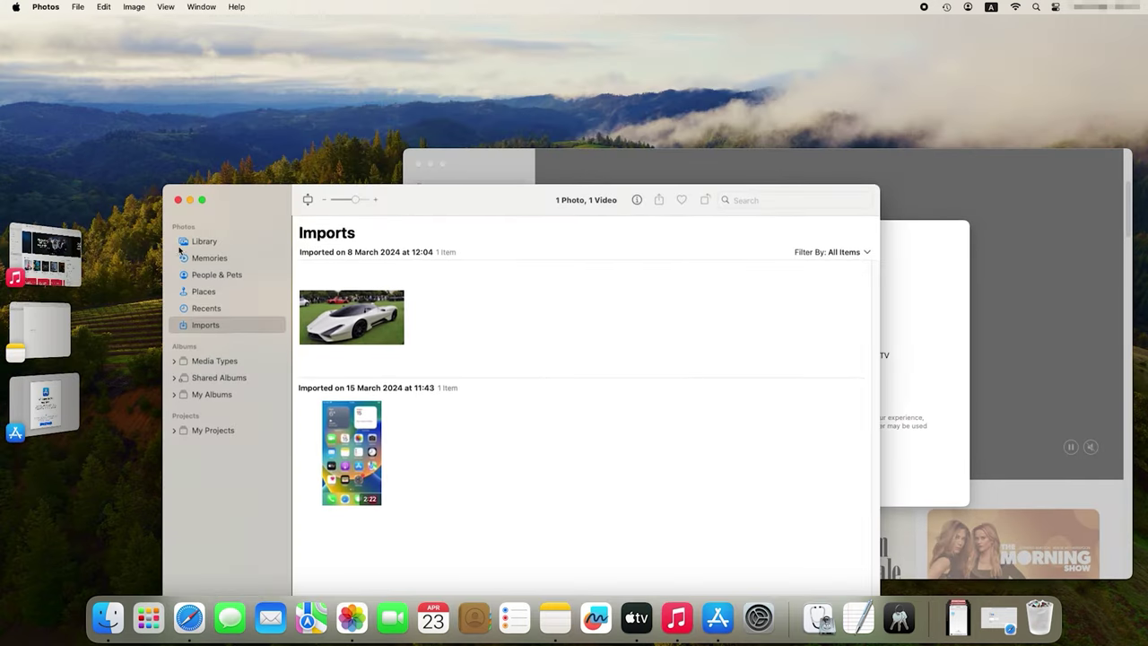
{"action": "left_click", "coordinate": [45, 257]}
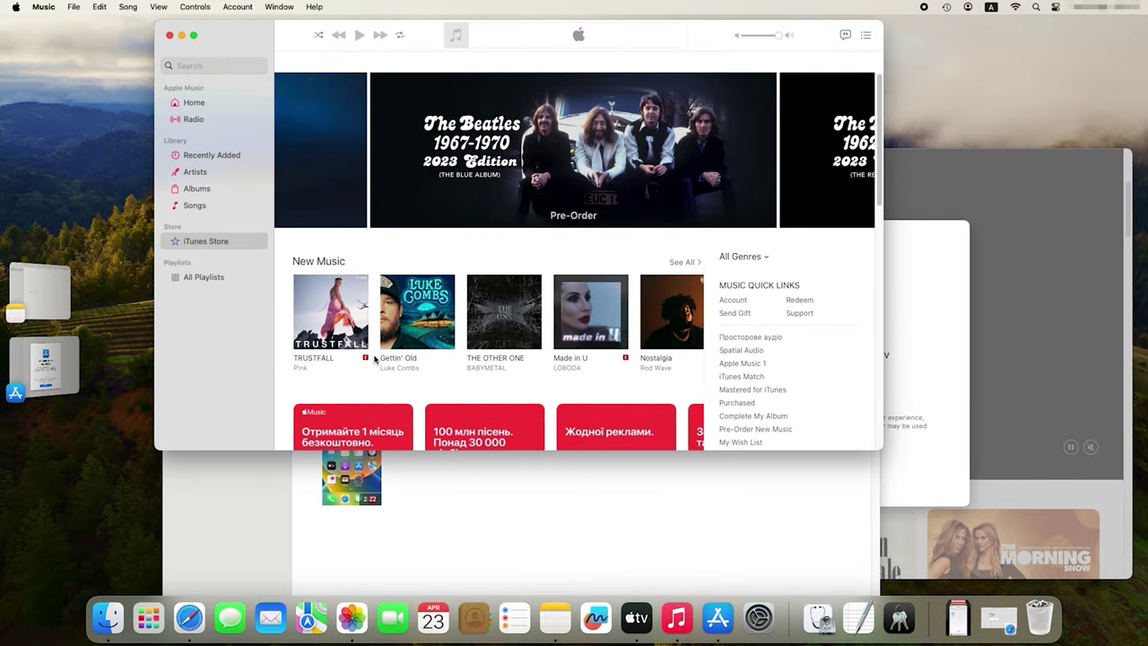
{"action": "key", "text": "super+Tab"}
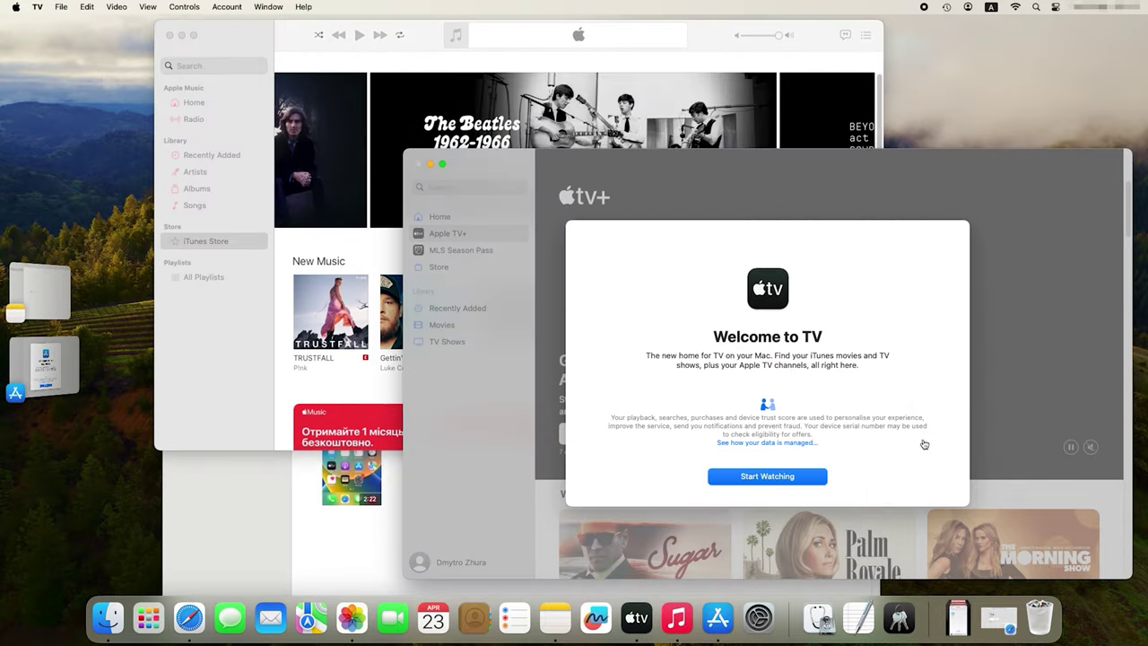
Step: Minimize the TV and Music windows and turn Stage Manager off
{"action": "left_click", "coordinate": [430, 164]}
{"action": "left_click", "coordinate": [183, 37]}
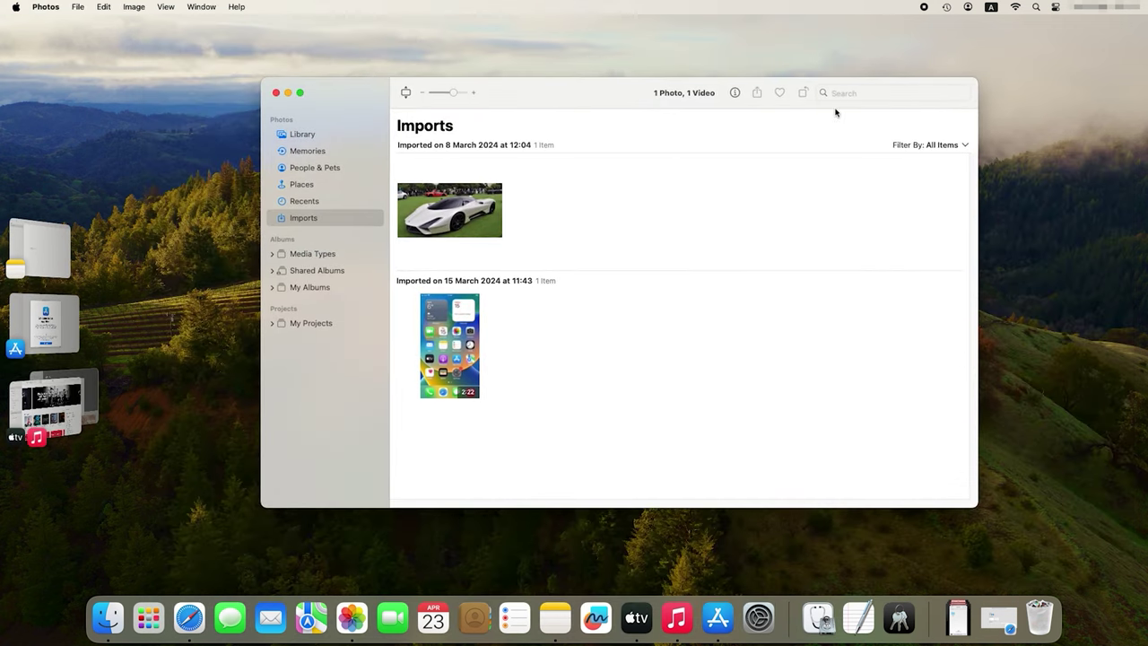
{"action": "left_click", "coordinate": [1054, 7]}
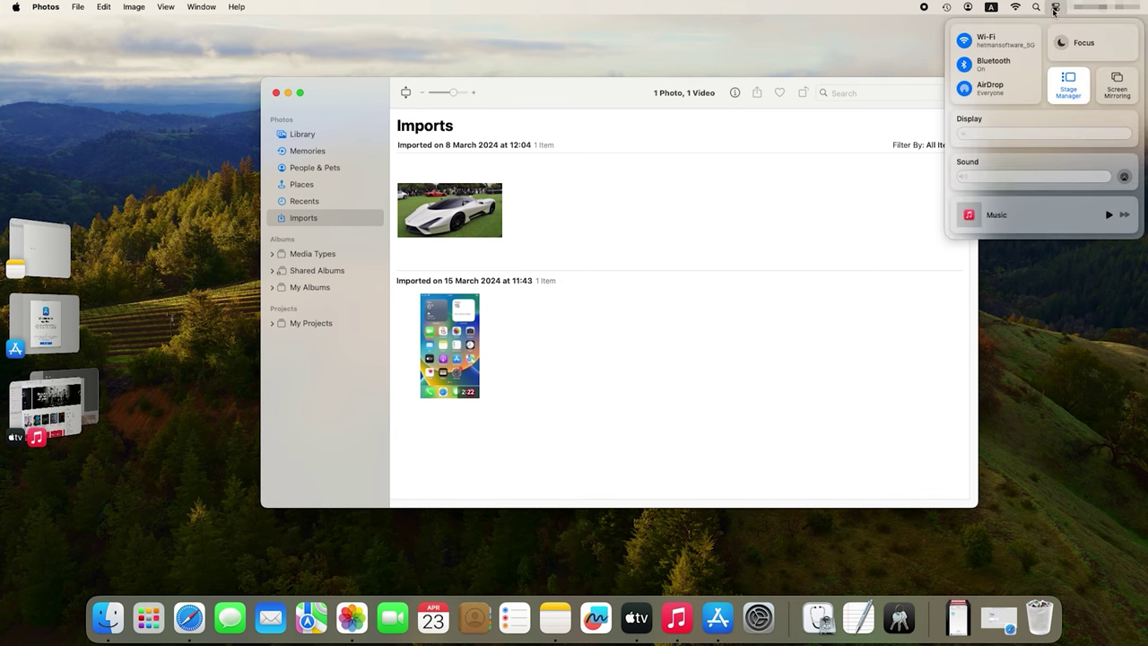
{"action": "left_click", "coordinate": [1075, 96]}
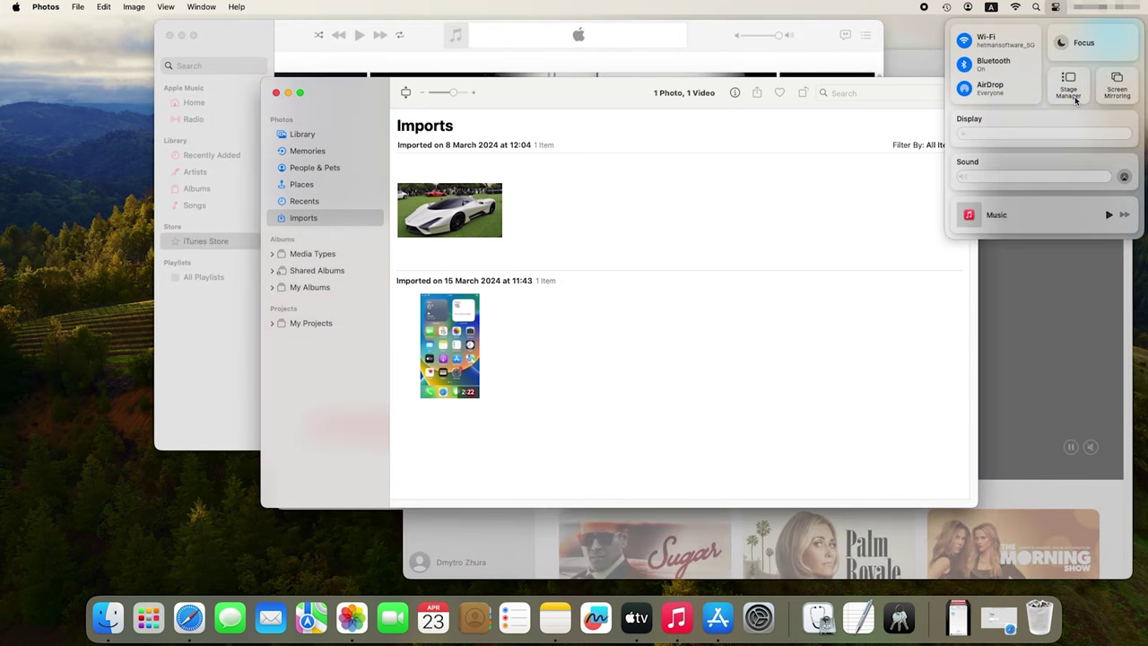
{"action": "left_click", "coordinate": [1056, 9]}
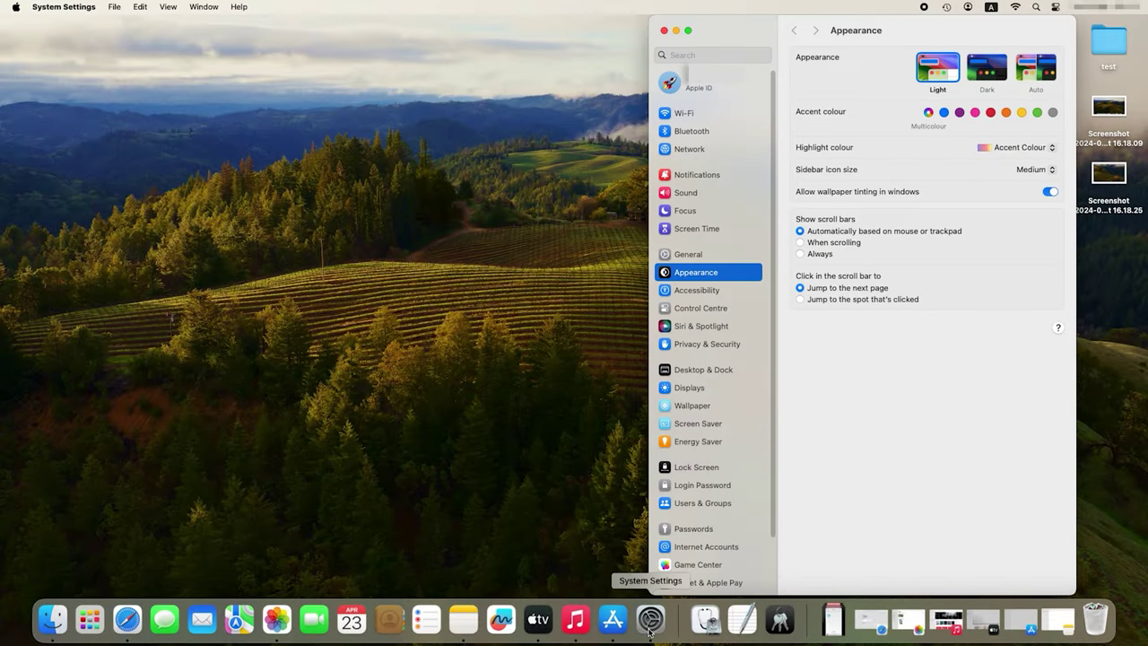
Step: Under General > Login Items, add LTSC.docx from the data folder to Open at Login
{"action": "left_click", "coordinate": [698, 258]}
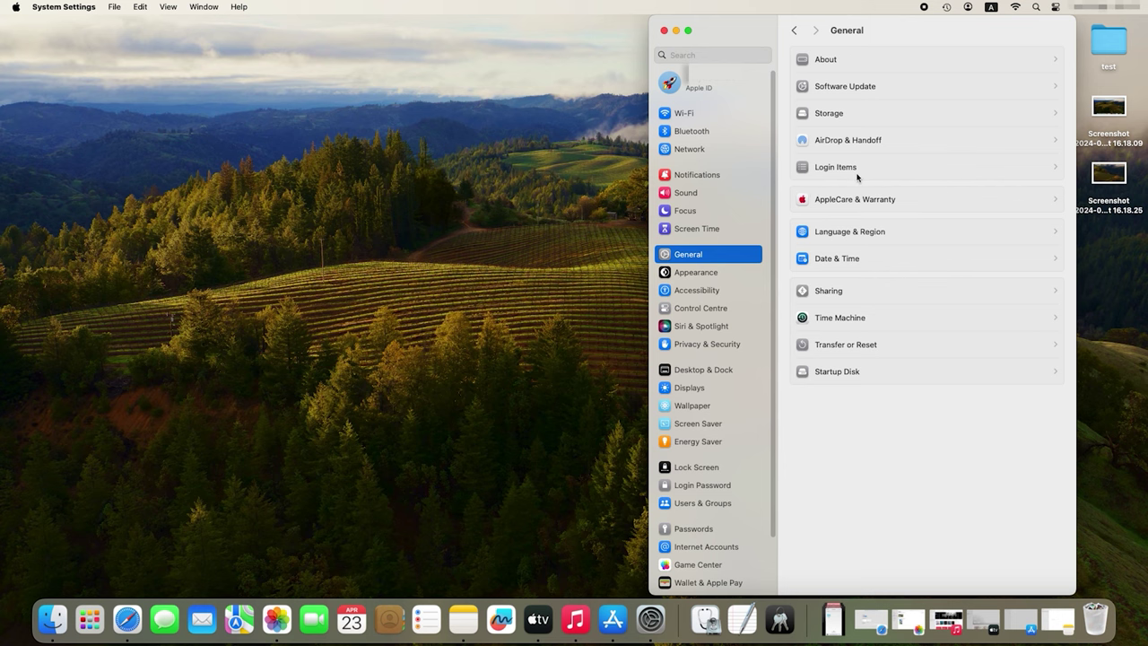
{"action": "left_click", "coordinate": [858, 171]}
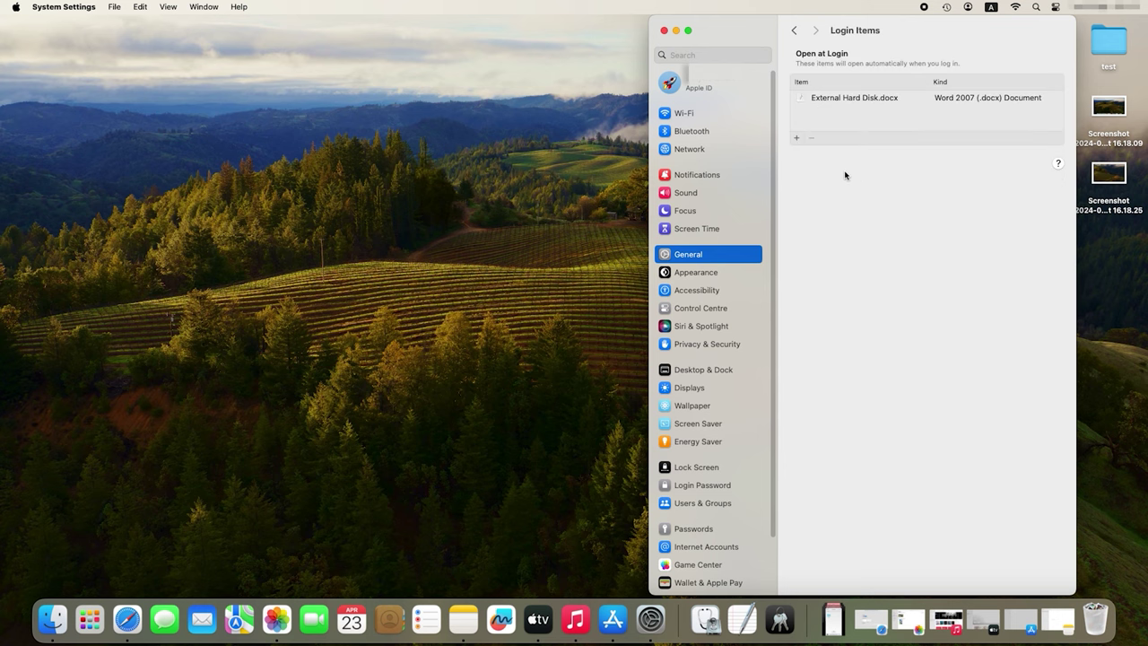
{"action": "left_click", "coordinate": [797, 139]}
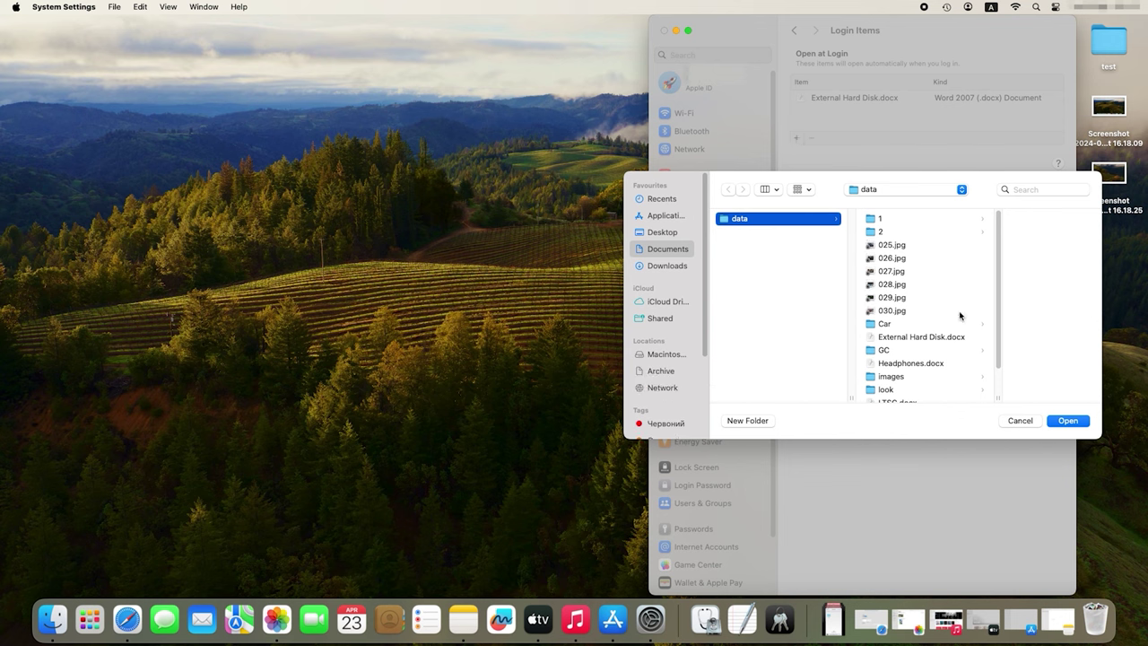
{"action": "scroll", "coordinate": [1003, 323], "scroll_direction": "down", "scroll_amount": 2}
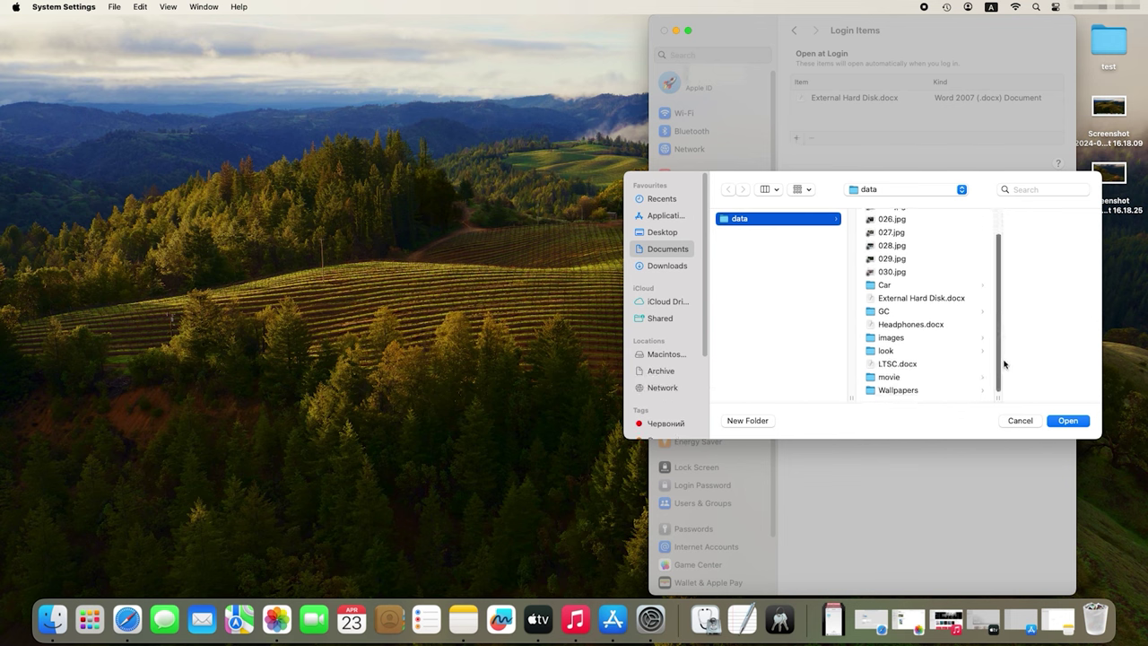
{"action": "left_click", "coordinate": [906, 363]}
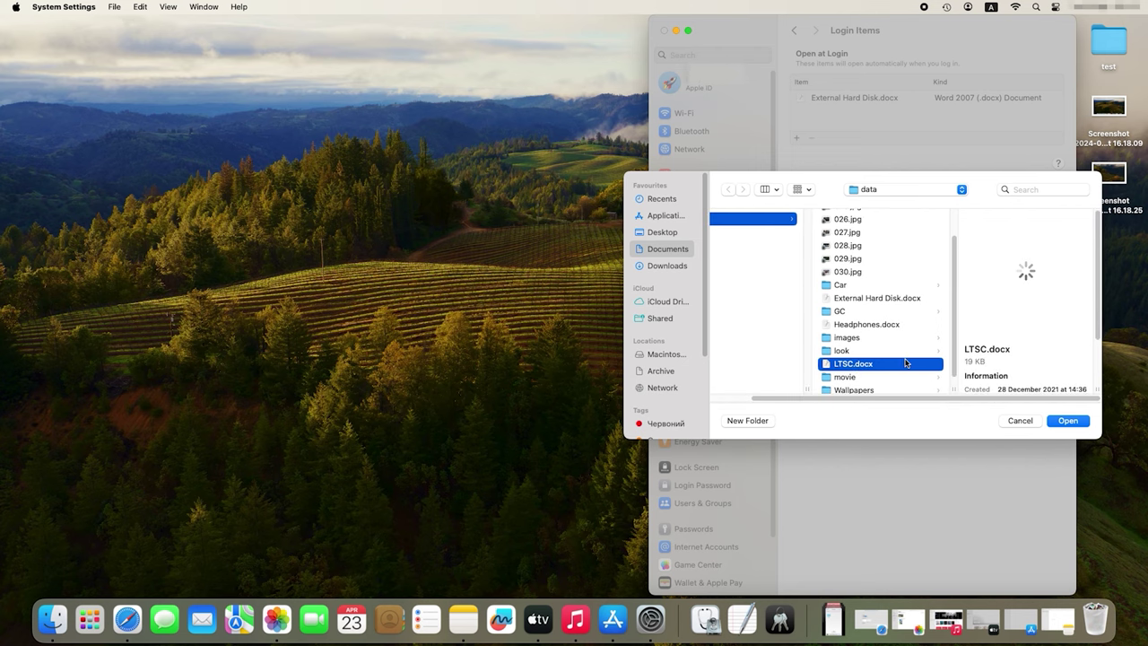
{"action": "left_click", "coordinate": [1068, 420]}
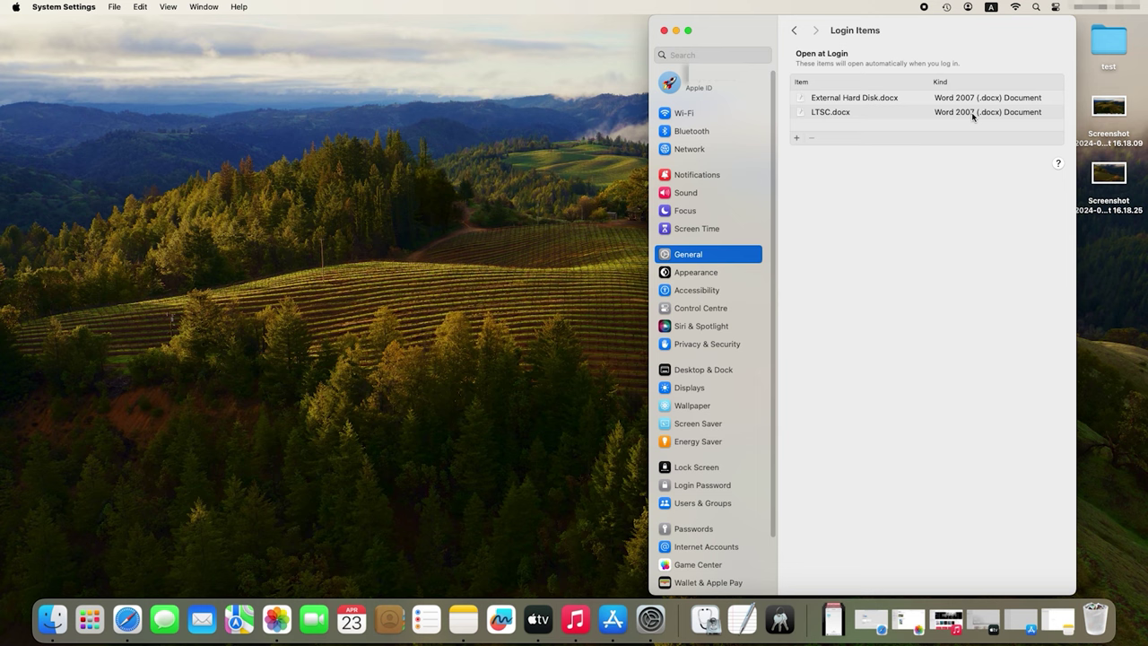
Step: Remove External Hard Disk.docx from the login items and set Contacts to open at login
{"action": "left_click", "coordinate": [822, 100]}
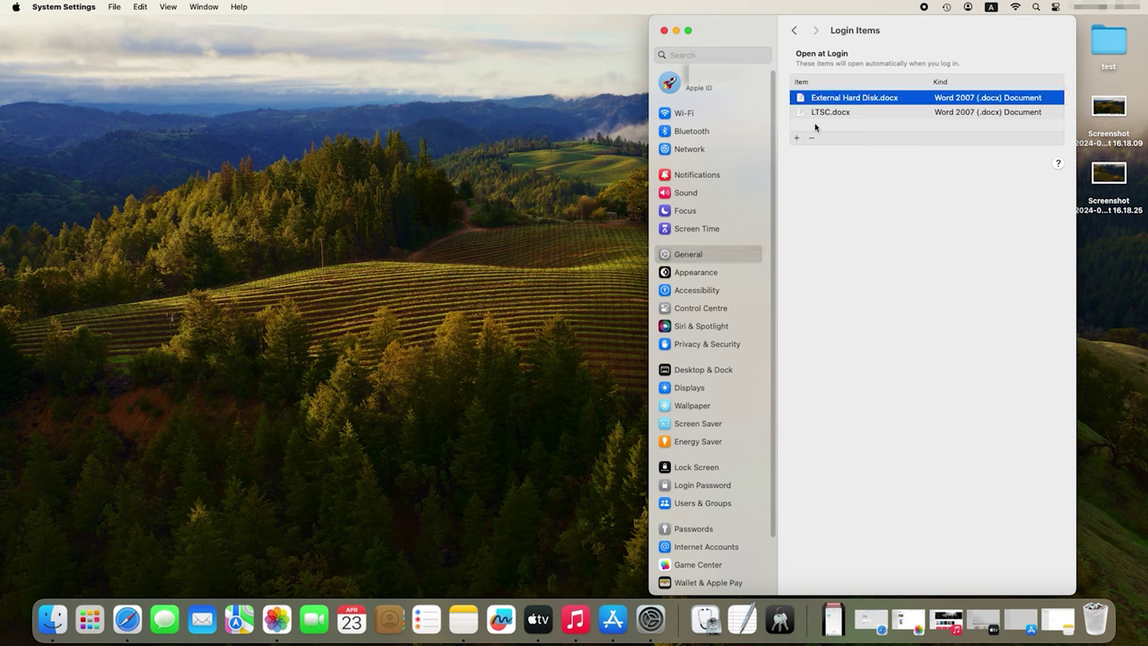
{"action": "left_click", "coordinate": [812, 139]}
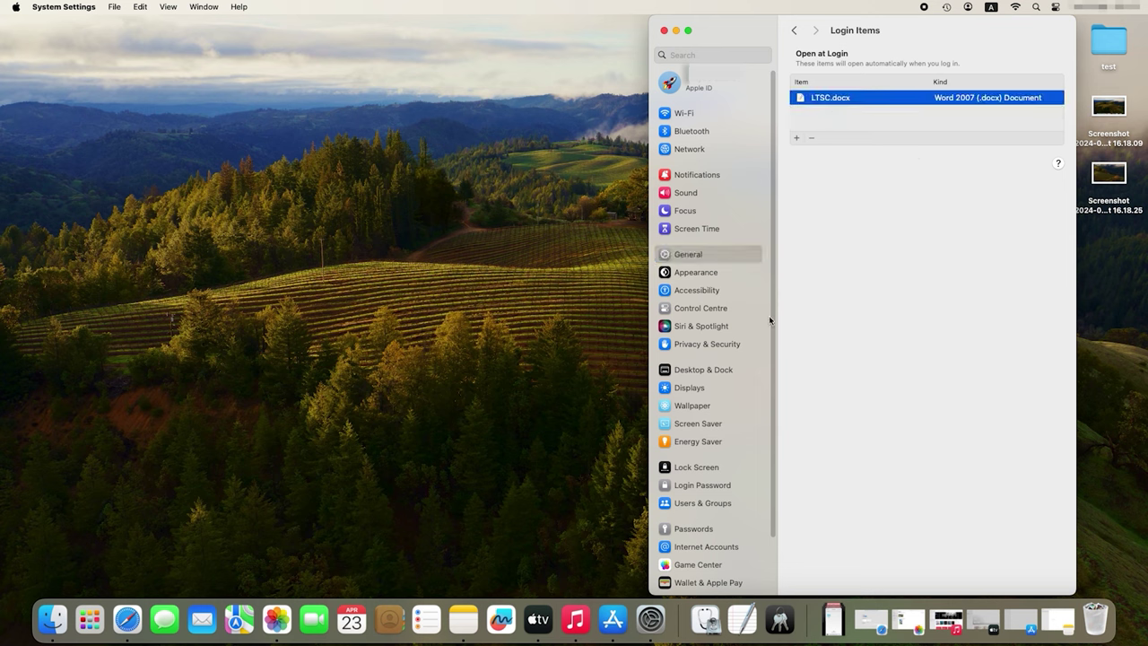
{"action": "right_click", "coordinate": [393, 625]}
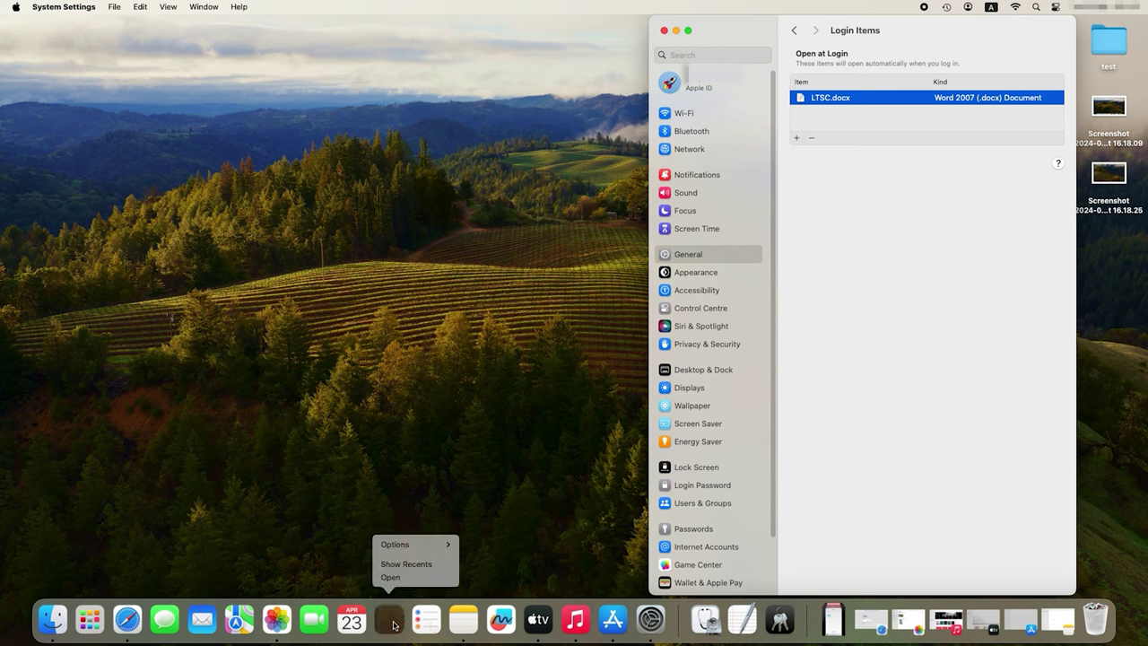
{"action": "mouse_move", "coordinate": [423, 546]}
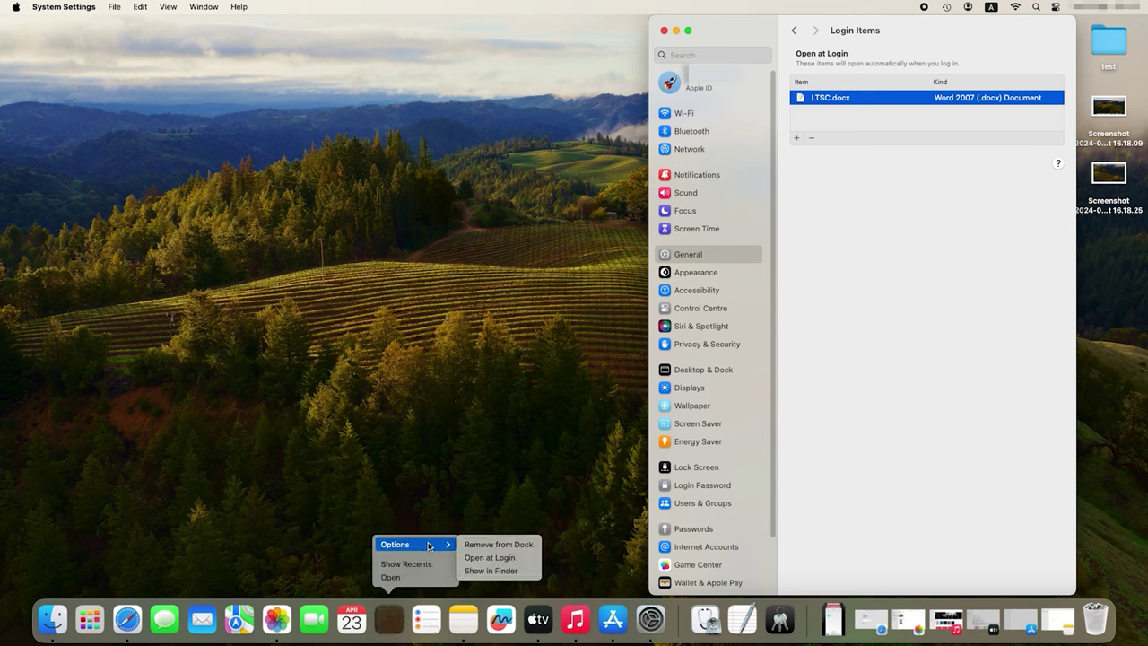
{"action": "left_click", "coordinate": [499, 559]}
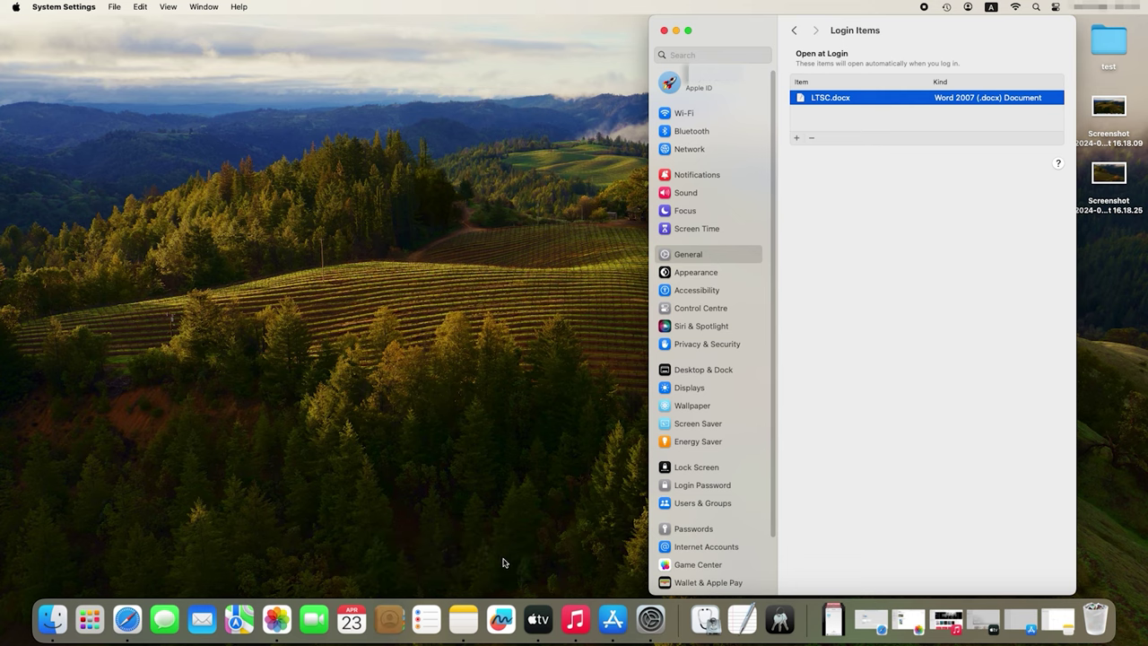
{"action": "left_click", "coordinate": [840, 99]}
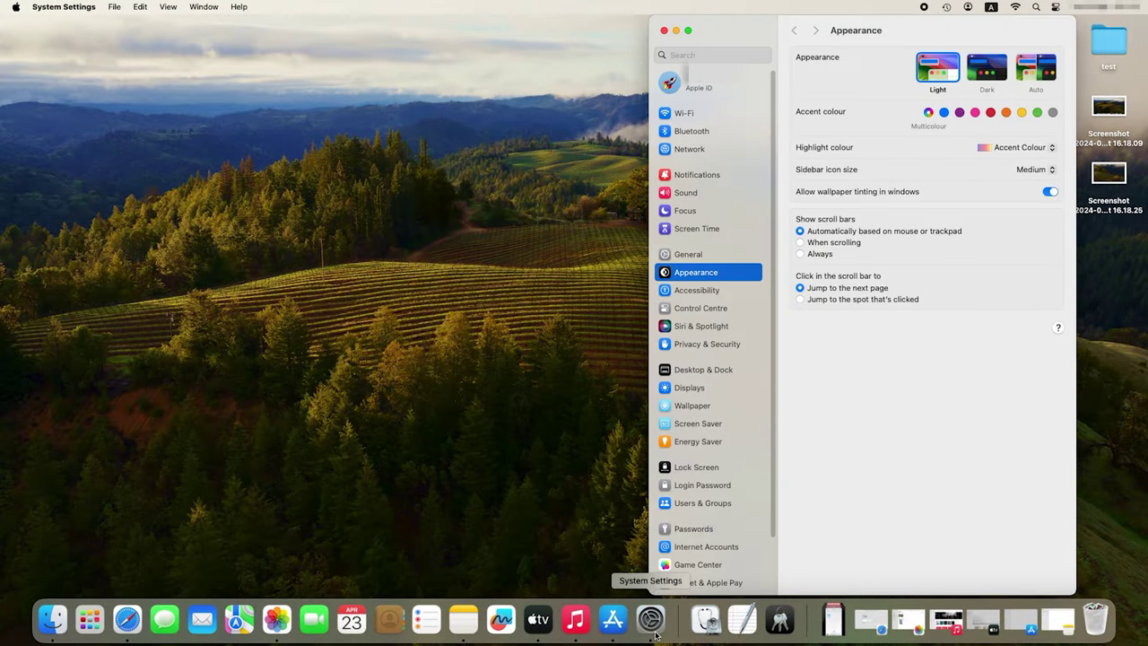
Step: Unlock Users & Groups, try adding a Standard user then cancel, and allow guests to log in
{"action": "left_click", "coordinate": [722, 508]}
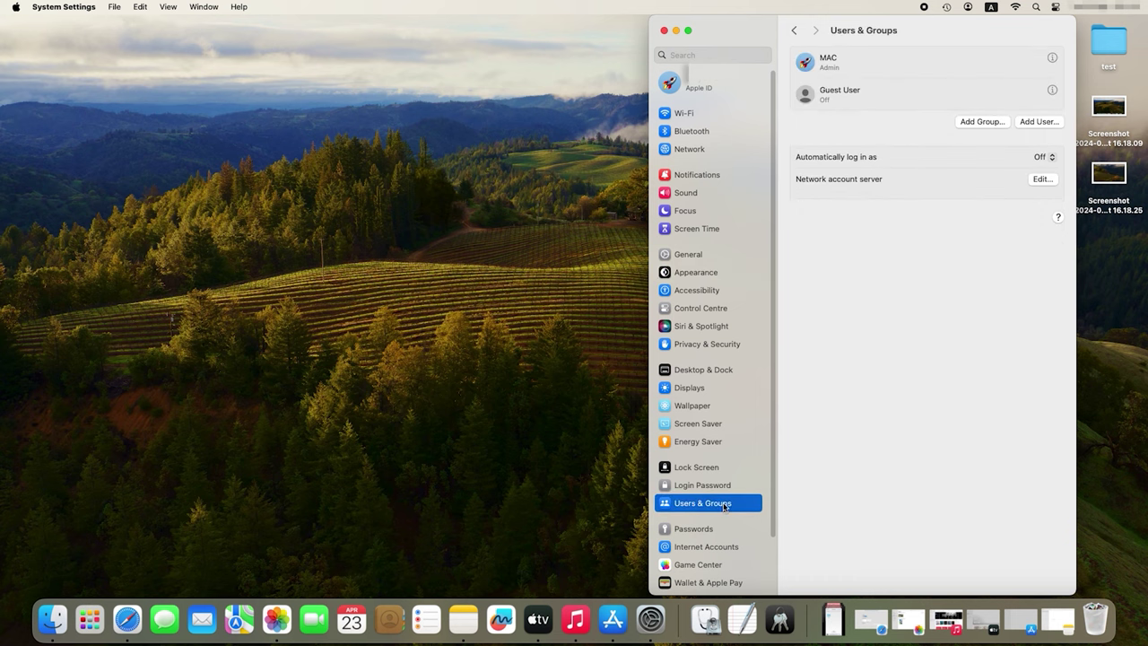
{"action": "left_click", "coordinate": [1040, 122]}
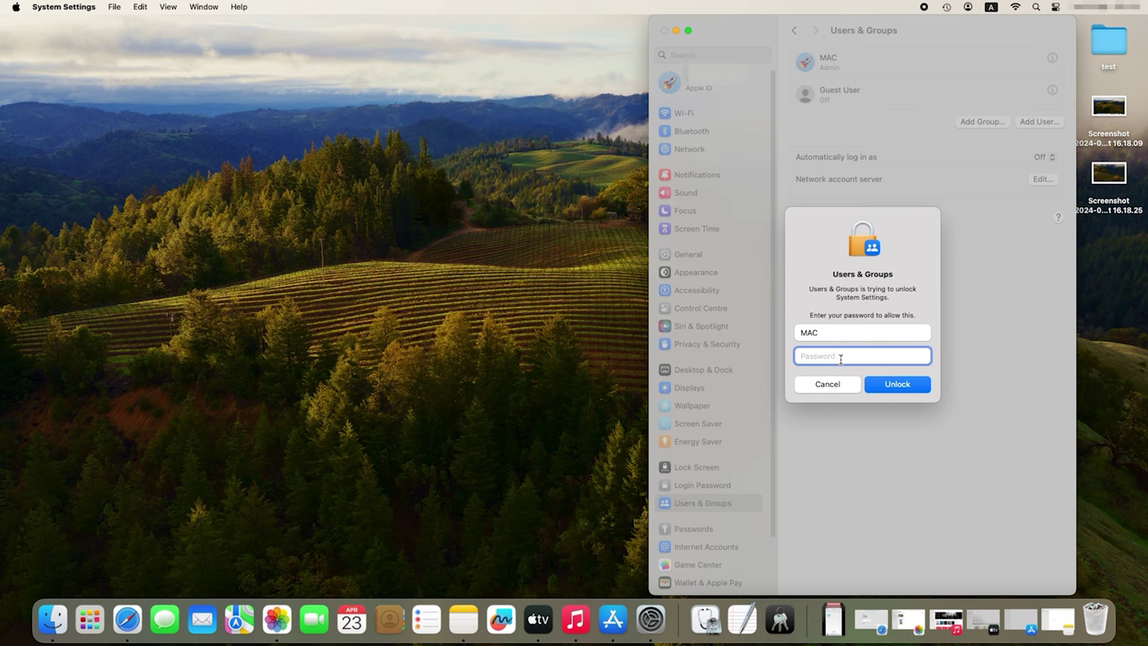
{"action": "type", "text": "••"}
{"action": "left_click", "coordinate": [913, 387]}
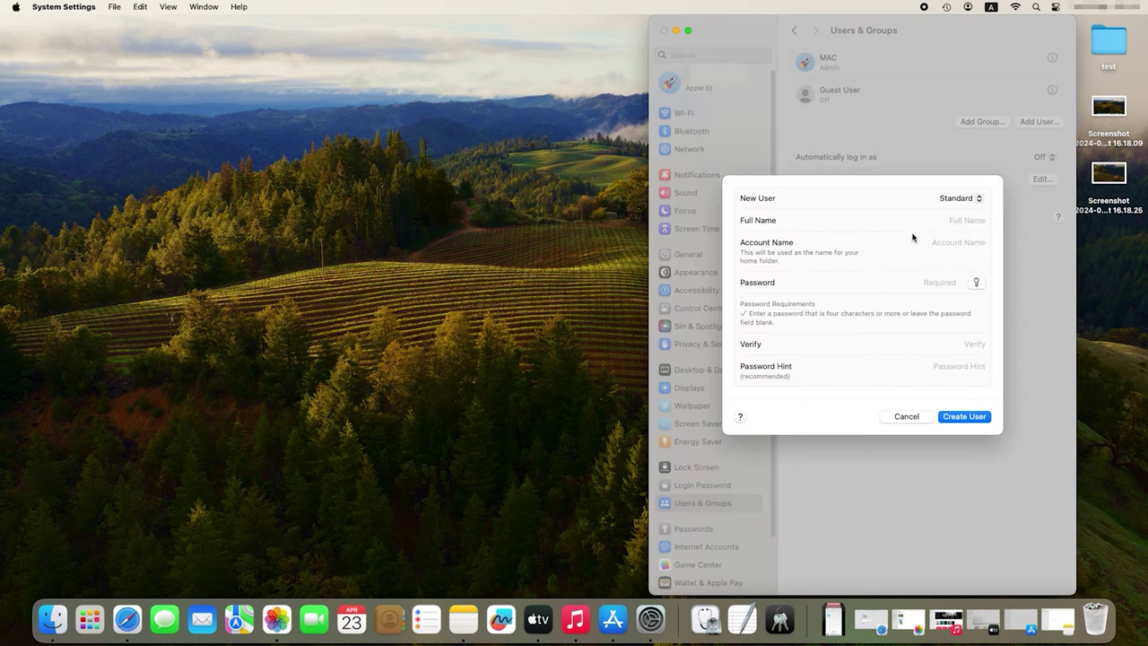
{"action": "left_click", "coordinate": [970, 206]}
{"action": "left_click", "coordinate": [970, 205]}
{"action": "left_click", "coordinate": [907, 417]}
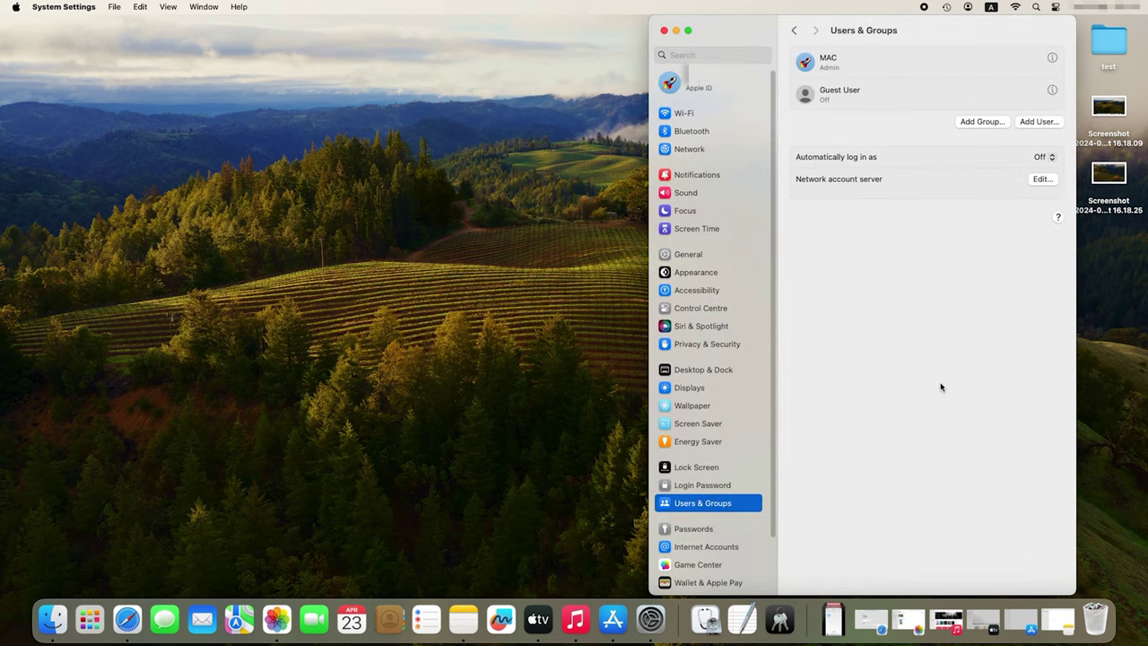
{"action": "left_click", "coordinate": [1052, 92]}
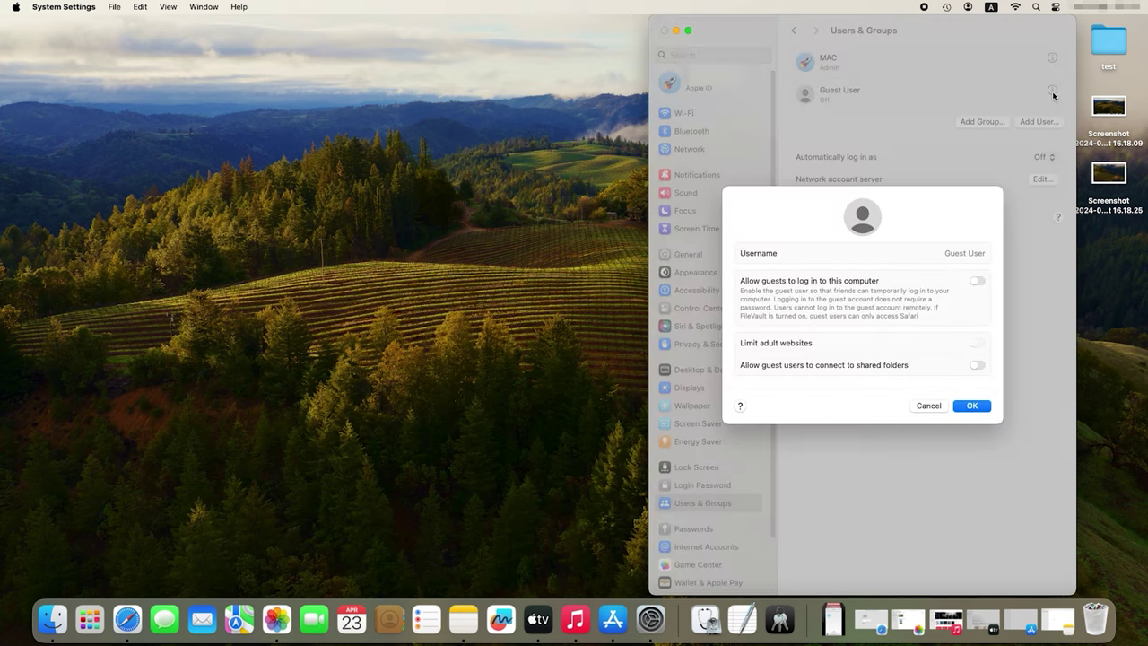
{"action": "left_click", "coordinate": [977, 283]}
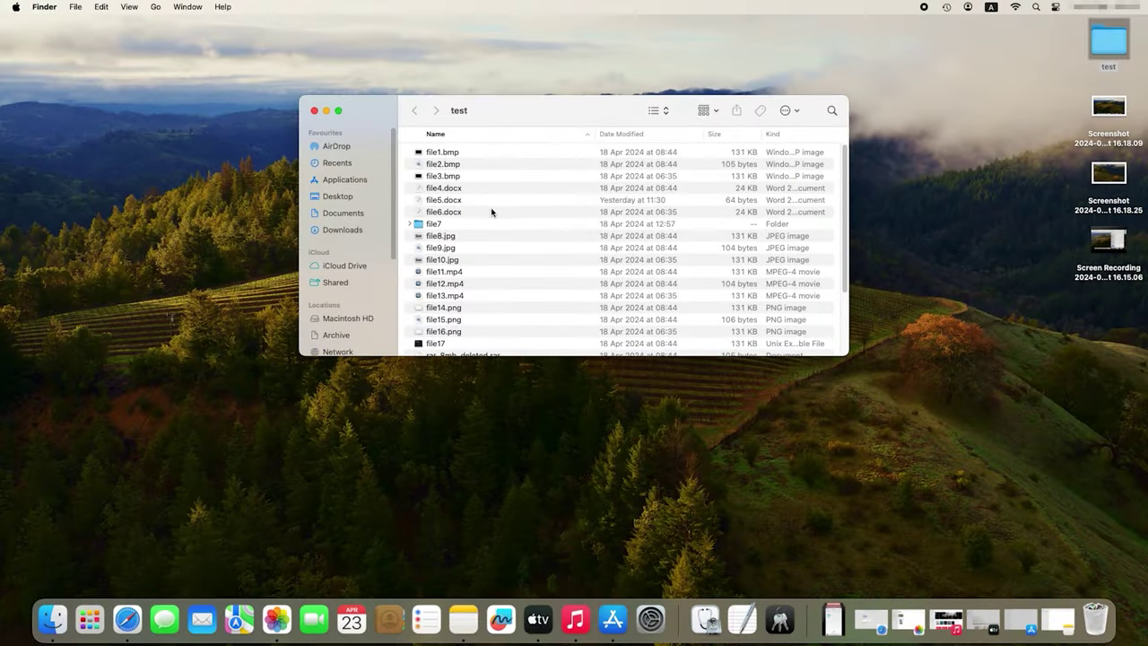
Step: Share file3.bmp through AirDrop to the nearby iPhone and close the sharing sheet
{"action": "right_click", "coordinate": [445, 177]}
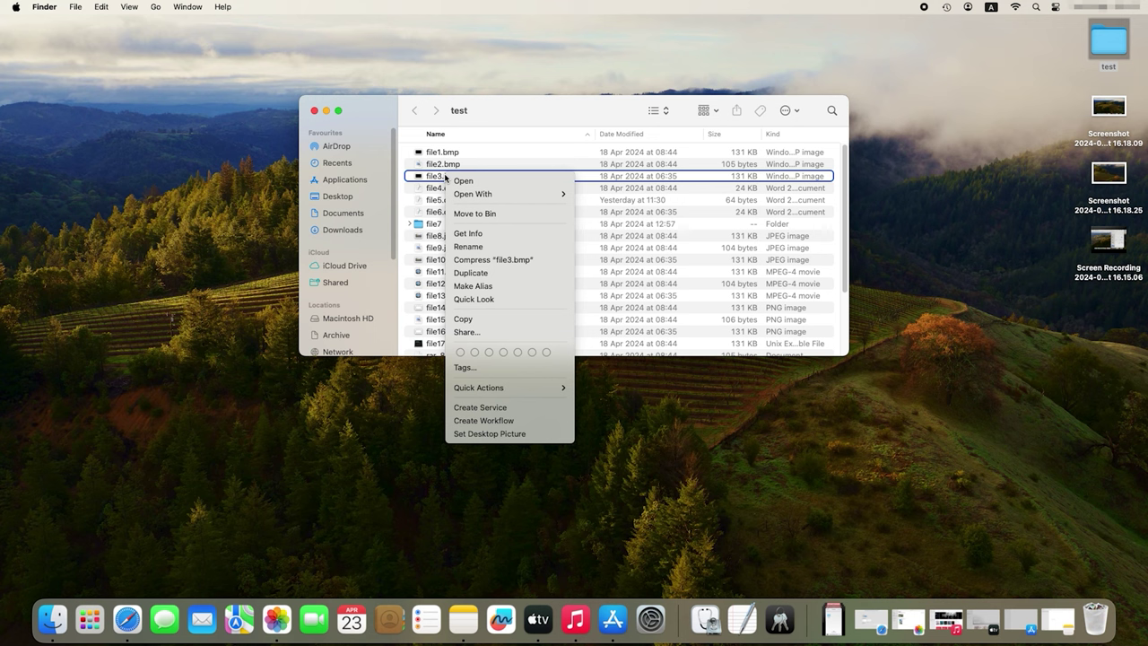
{"action": "left_click", "coordinate": [501, 334]}
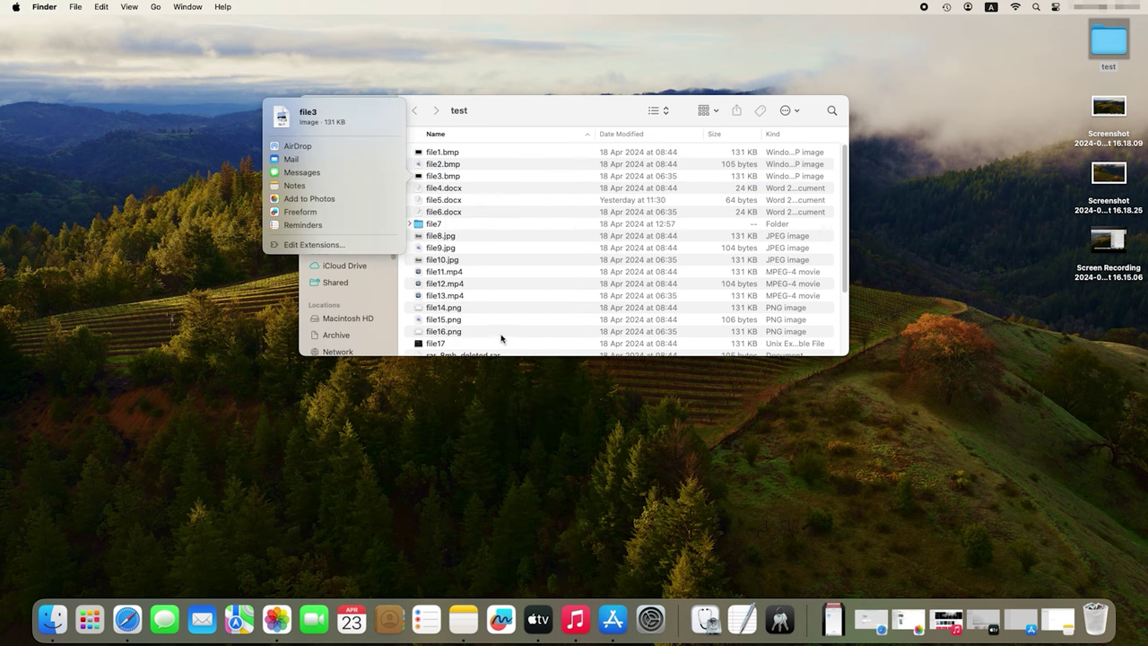
{"action": "left_click", "coordinate": [314, 148]}
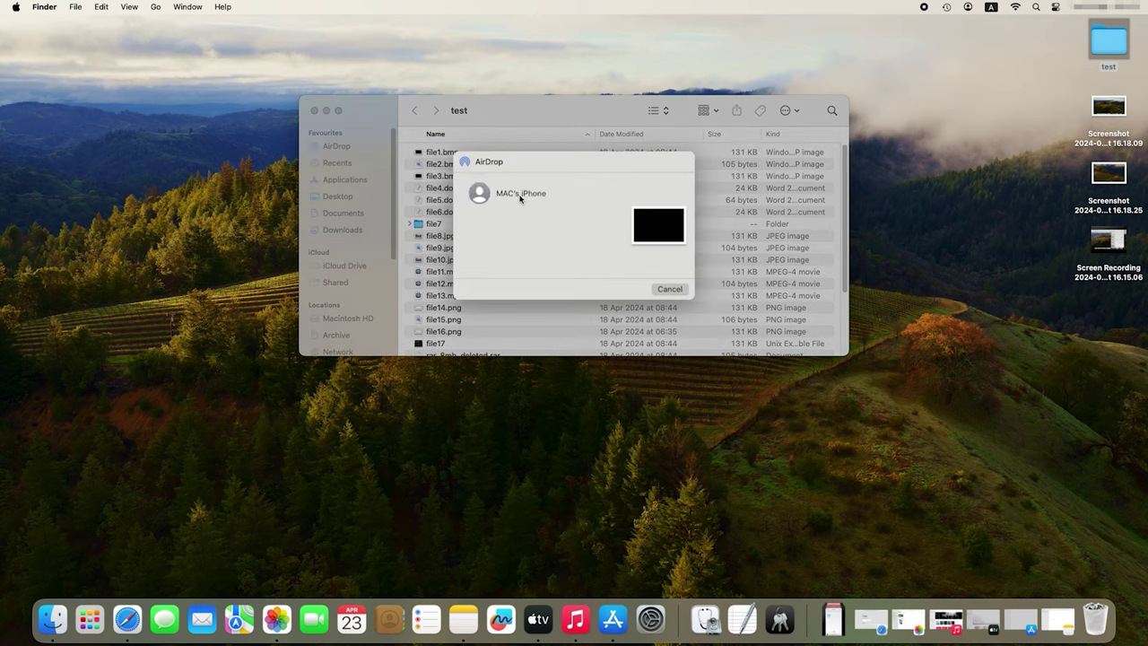
{"action": "left_click", "coordinate": [520, 195]}
{"action": "left_click", "coordinate": [672, 289]}
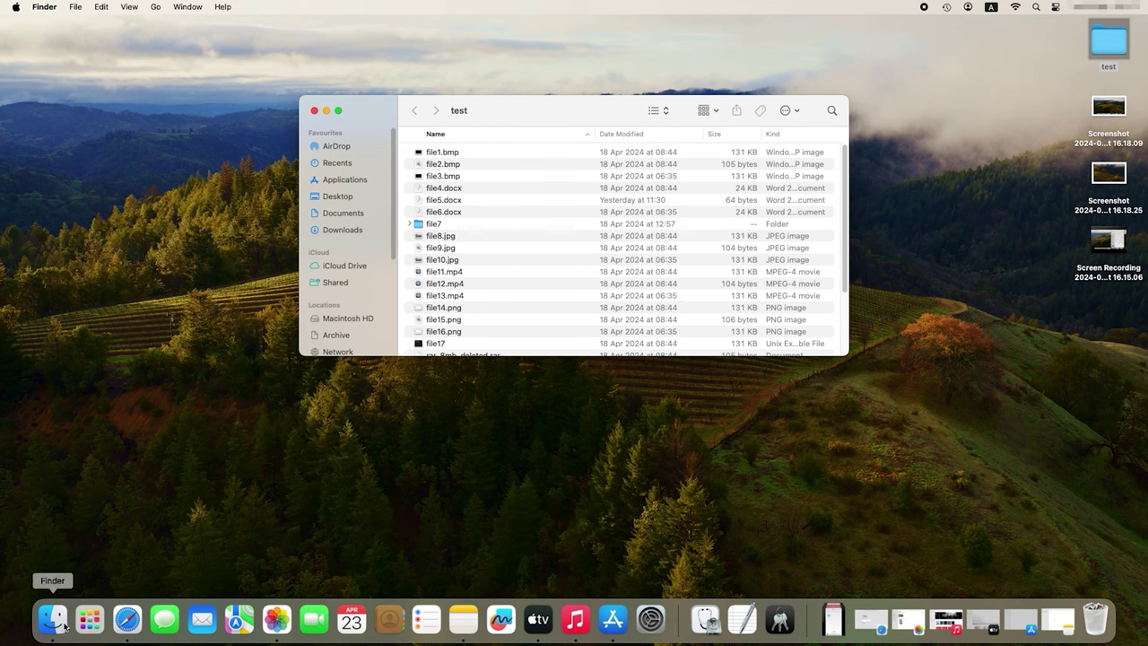
Step: View the AirDrop page and keep 'Allow me to be discovered by' set to Everyone
{"action": "left_click", "coordinate": [336, 147]}
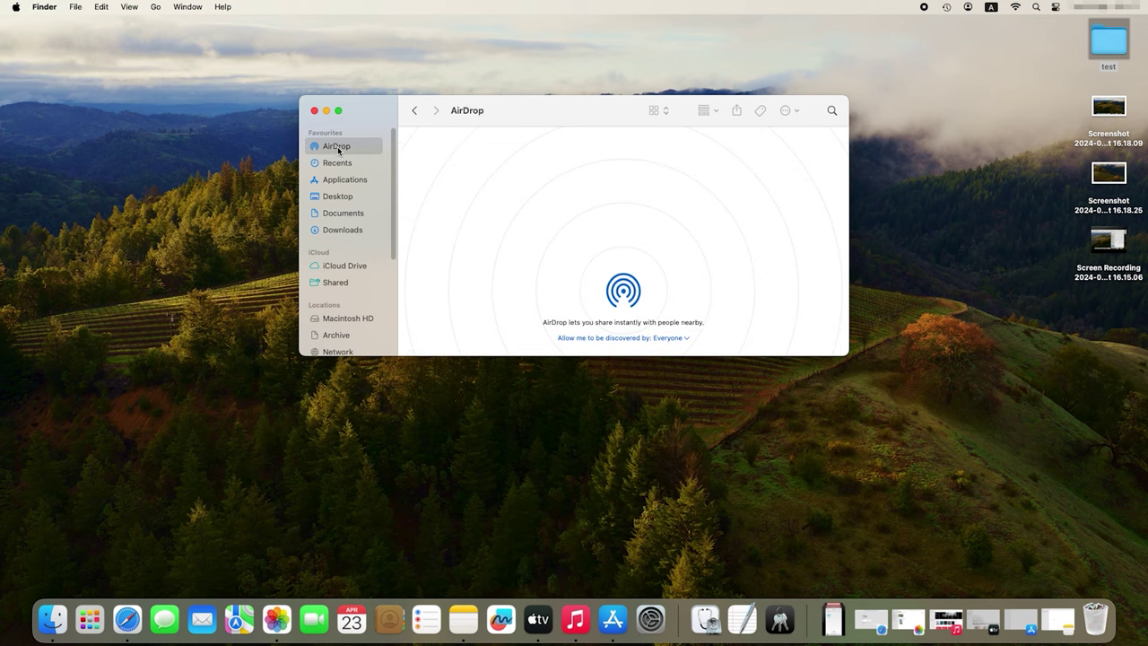
{"action": "left_click", "coordinate": [679, 339]}
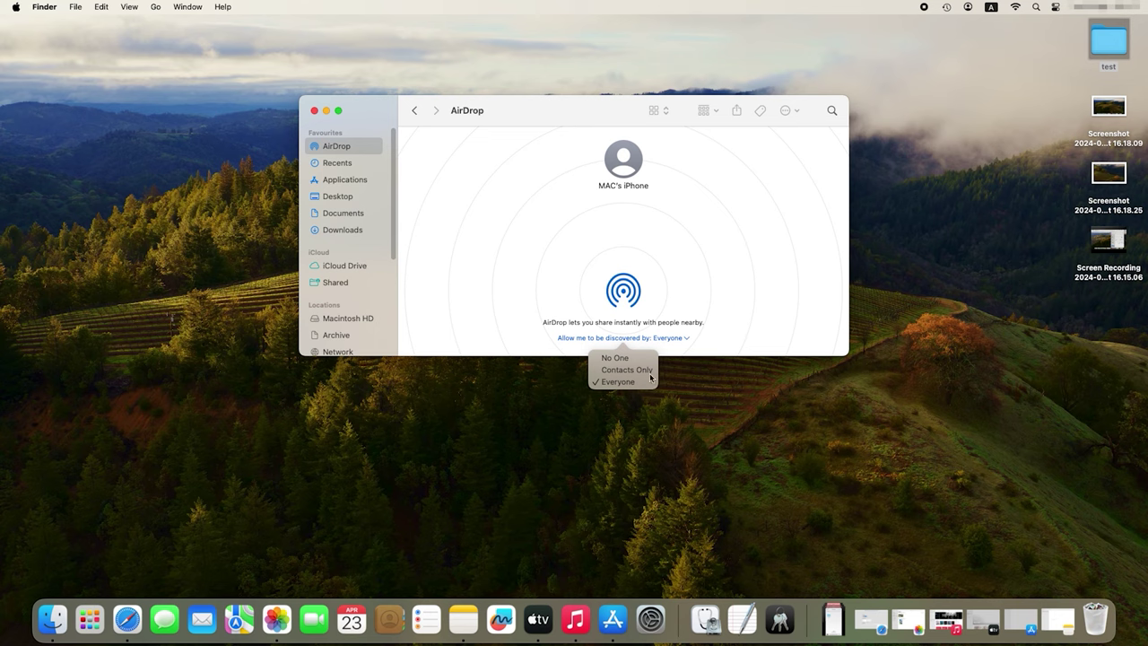
{"action": "left_click", "coordinate": [655, 192]}
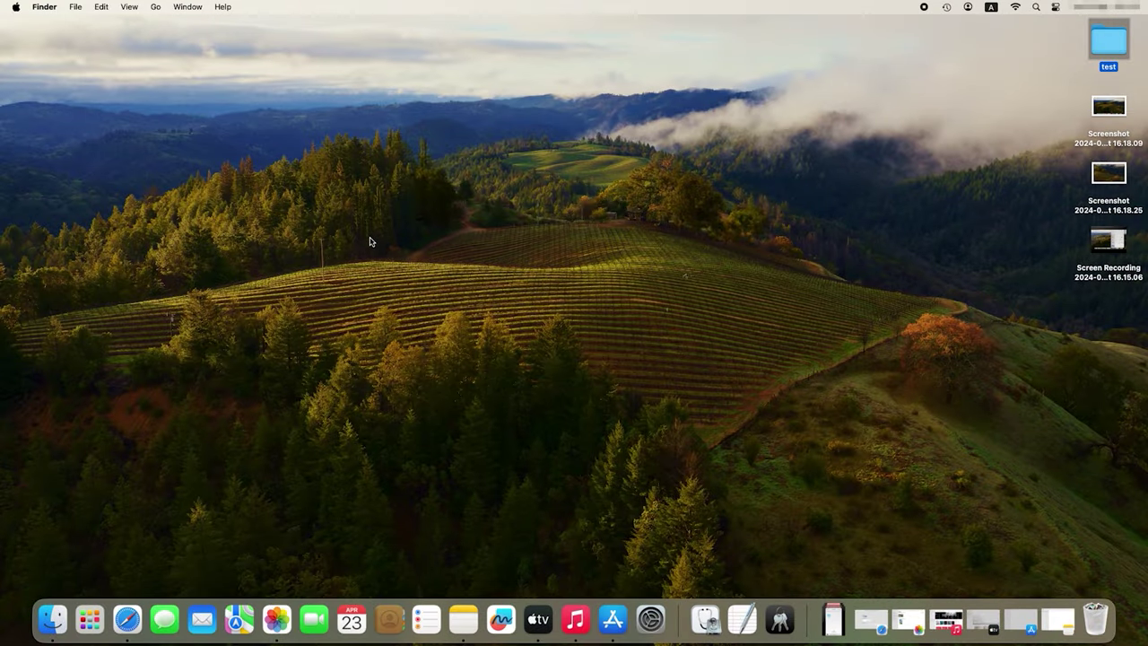
Step: Turn on Do Not Disturb from Control Center, then begin adding a new focus in Focus Settings
{"action": "left_click", "coordinate": [1056, 8]}
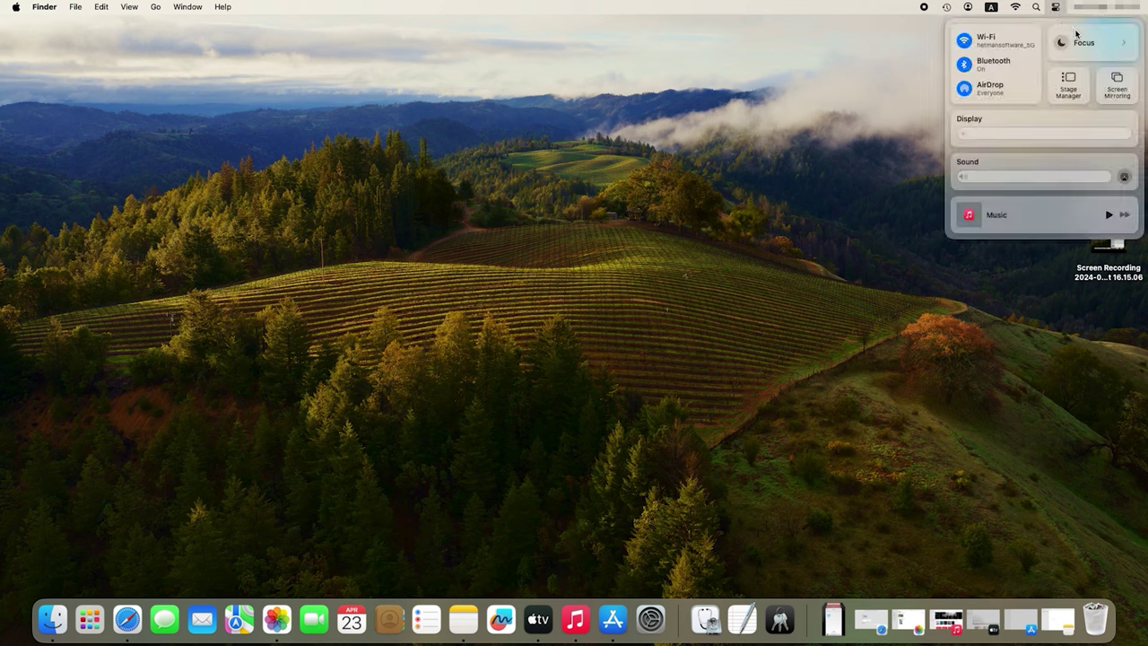
{"action": "left_click", "coordinate": [1125, 45]}
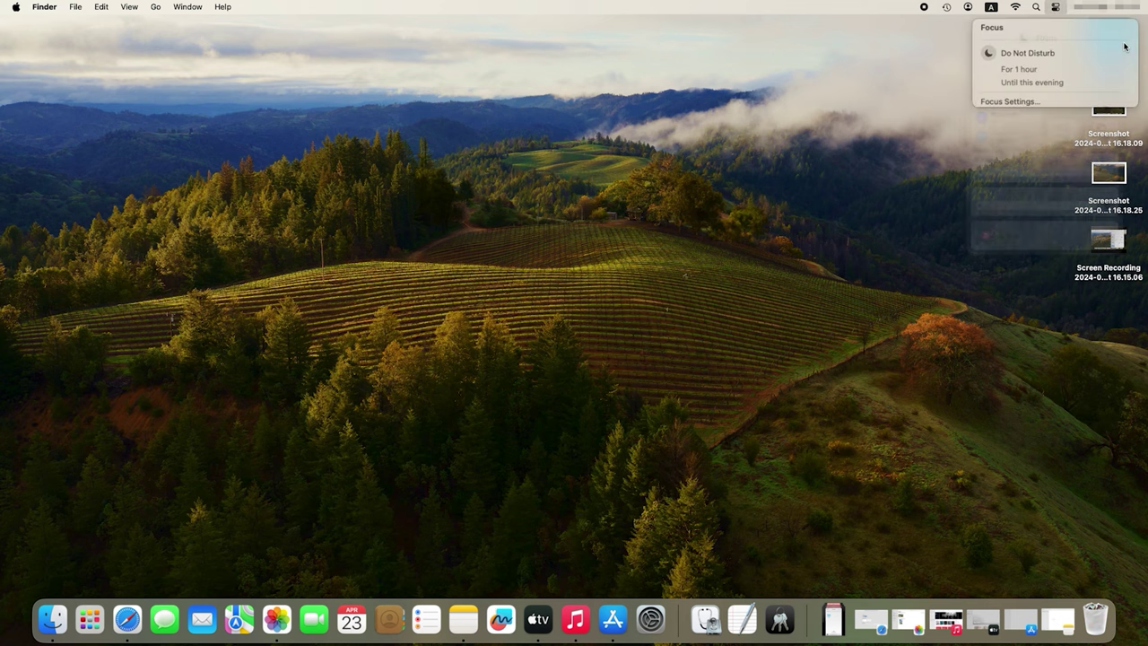
{"action": "left_click", "coordinate": [1039, 56]}
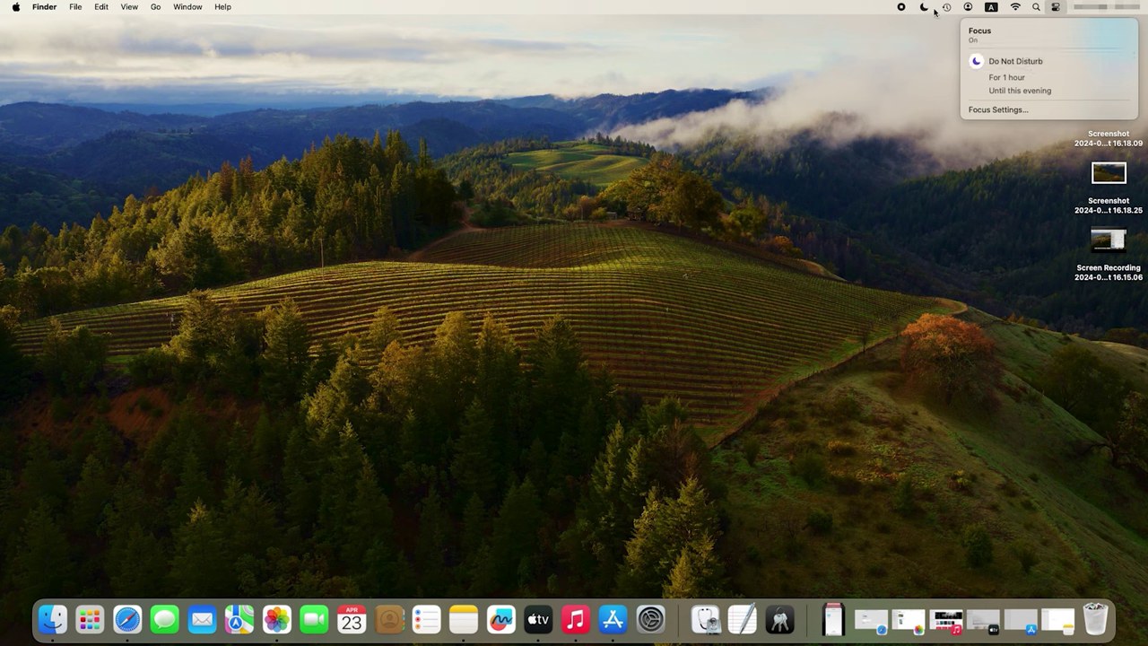
{"action": "left_click", "coordinate": [1024, 109]}
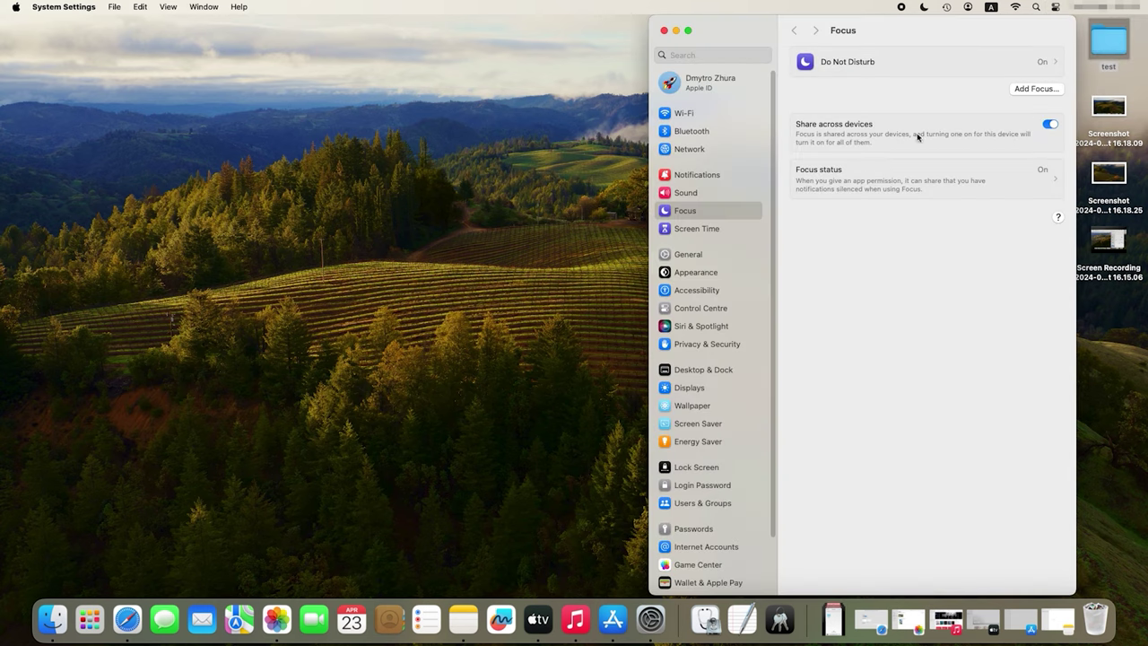
{"action": "left_click", "coordinate": [1042, 92]}
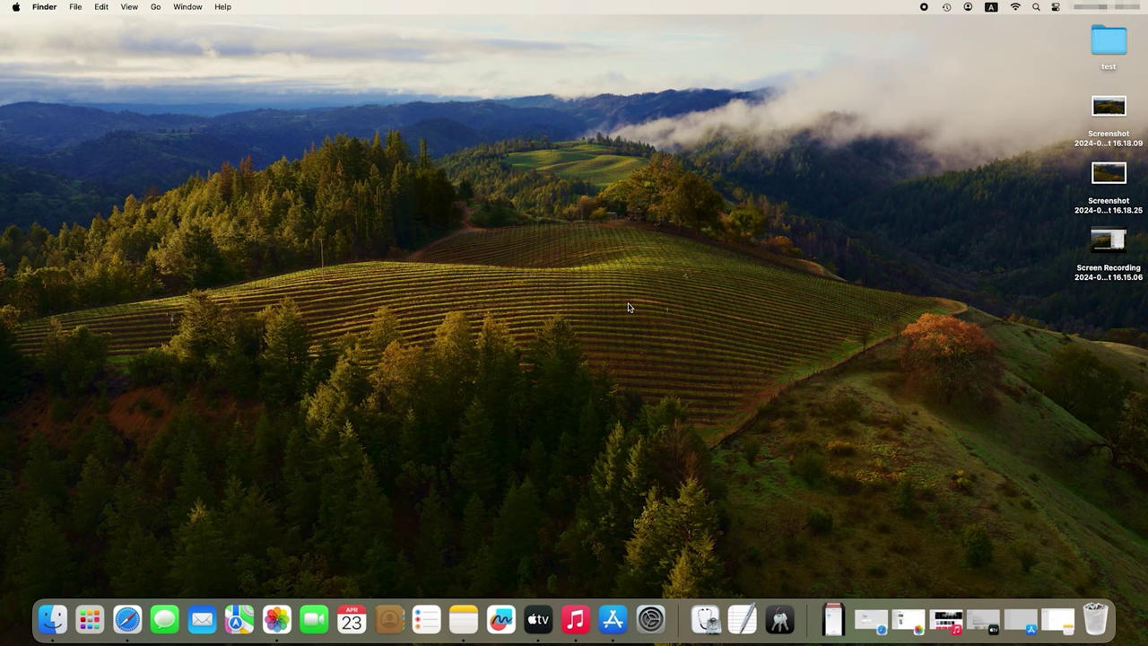
Step: Launch Keychain Access through Spotlight ('key') and search its items for 'helm'
{"action": "key", "text": "super+space"}
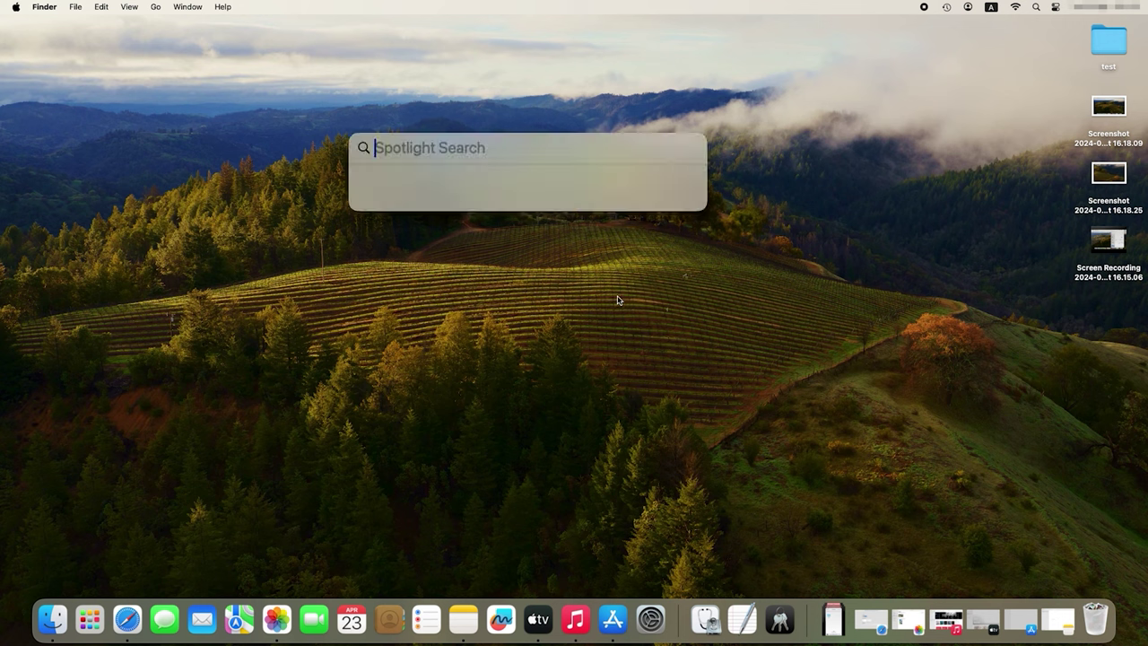
{"action": "type", "text": "keychain Access"}
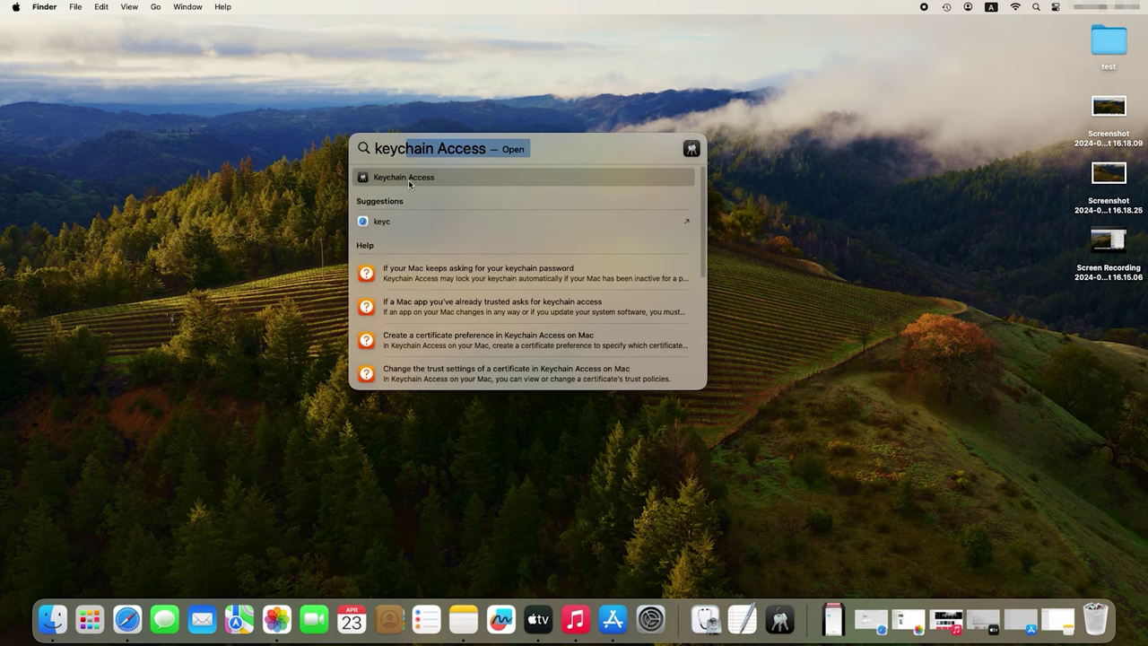
{"action": "left_click", "coordinate": [424, 180]}
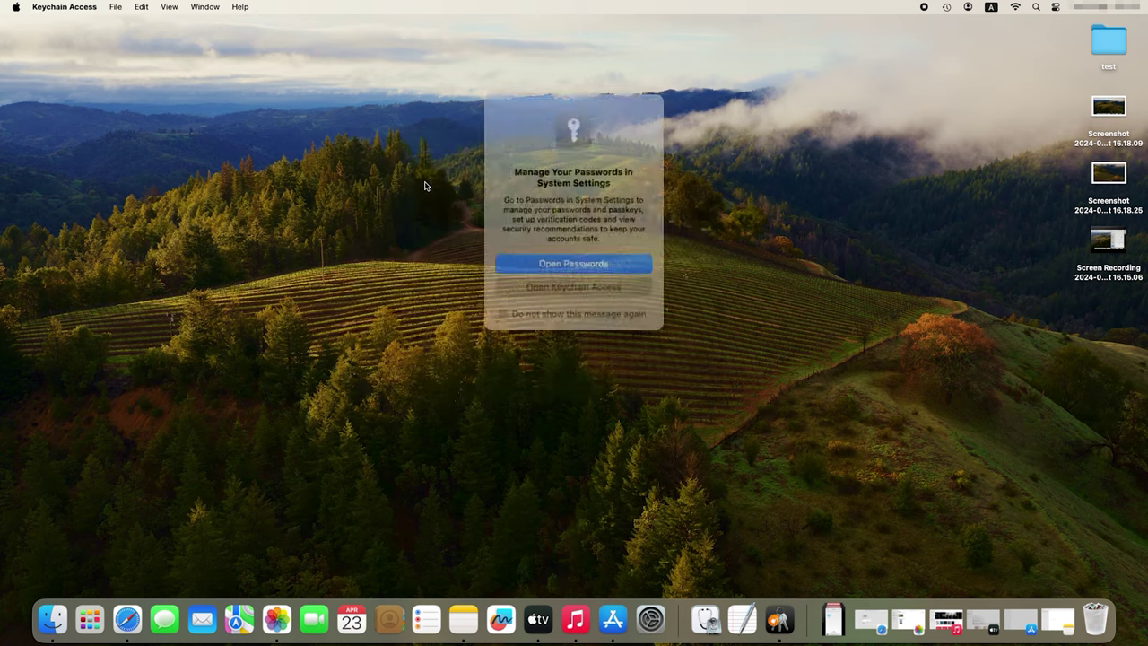
{"action": "left_click", "coordinate": [592, 277]}
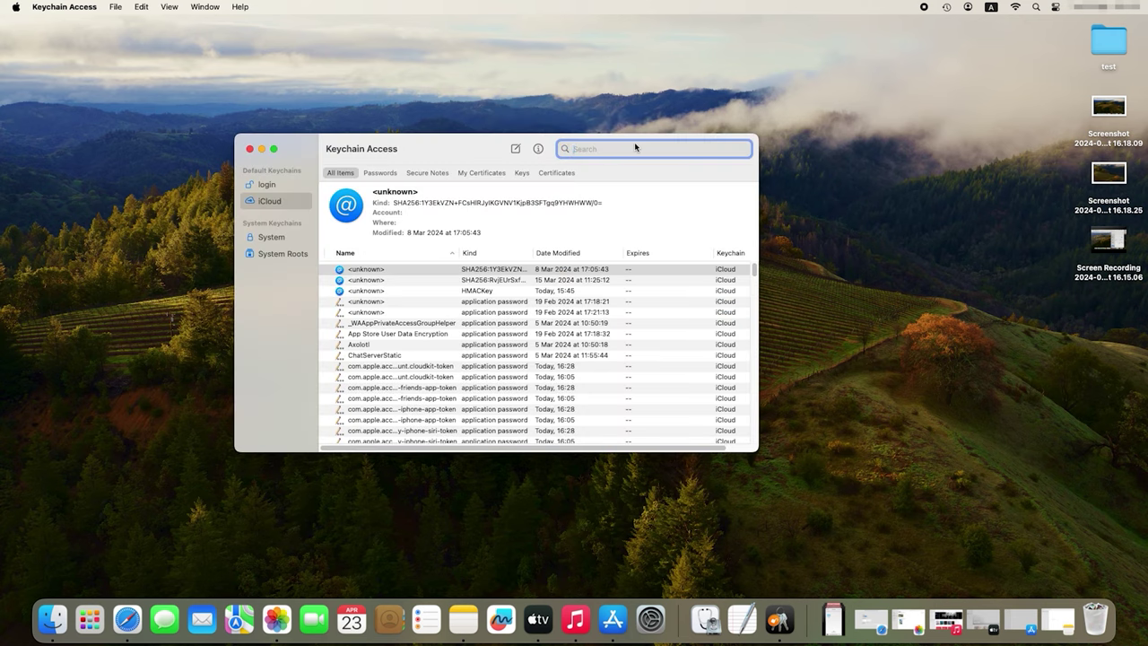
{"action": "type", "text": "hel"}
{"action": "type", "text": "man"}
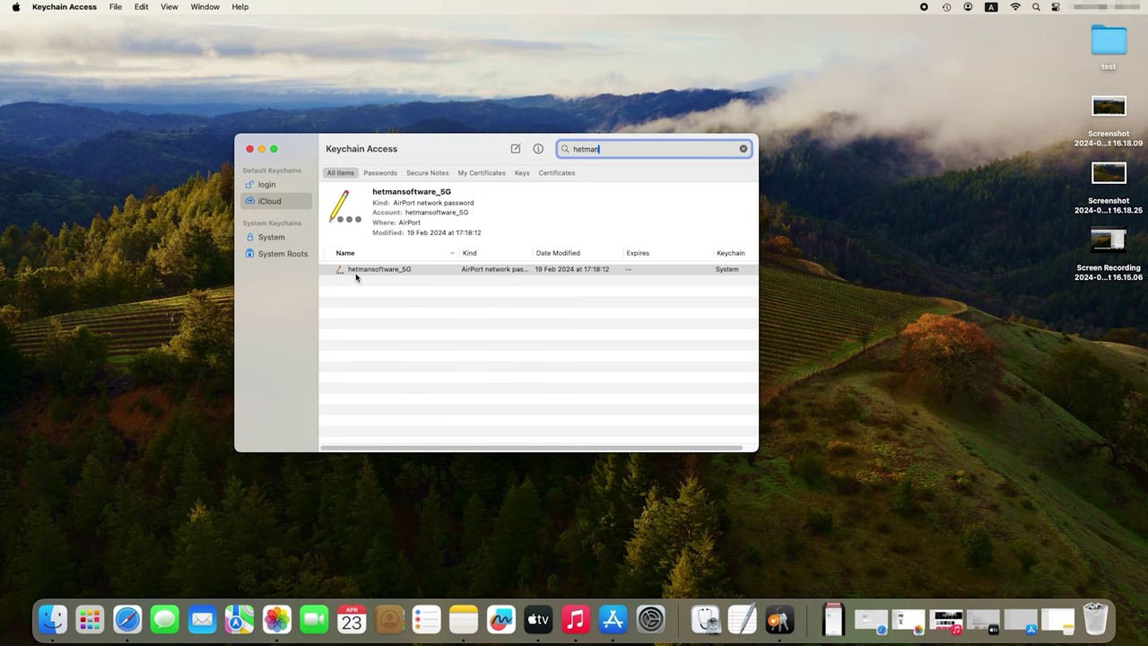
Step: Show the hetmansoftware_5G entry's saved password, authorising with the account password
{"action": "left_click", "coordinate": [385, 271]}
{"action": "right_click", "coordinate": [391, 274]}
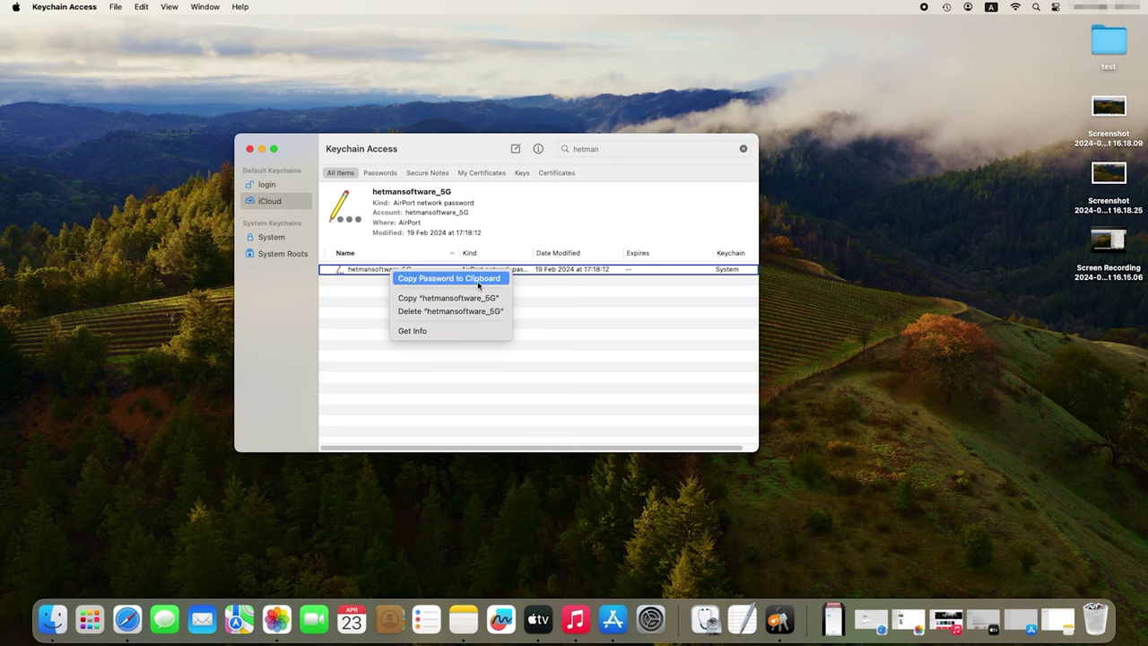
{"action": "left_click", "coordinate": [439, 330]}
{"action": "left_click", "coordinate": [292, 533]}
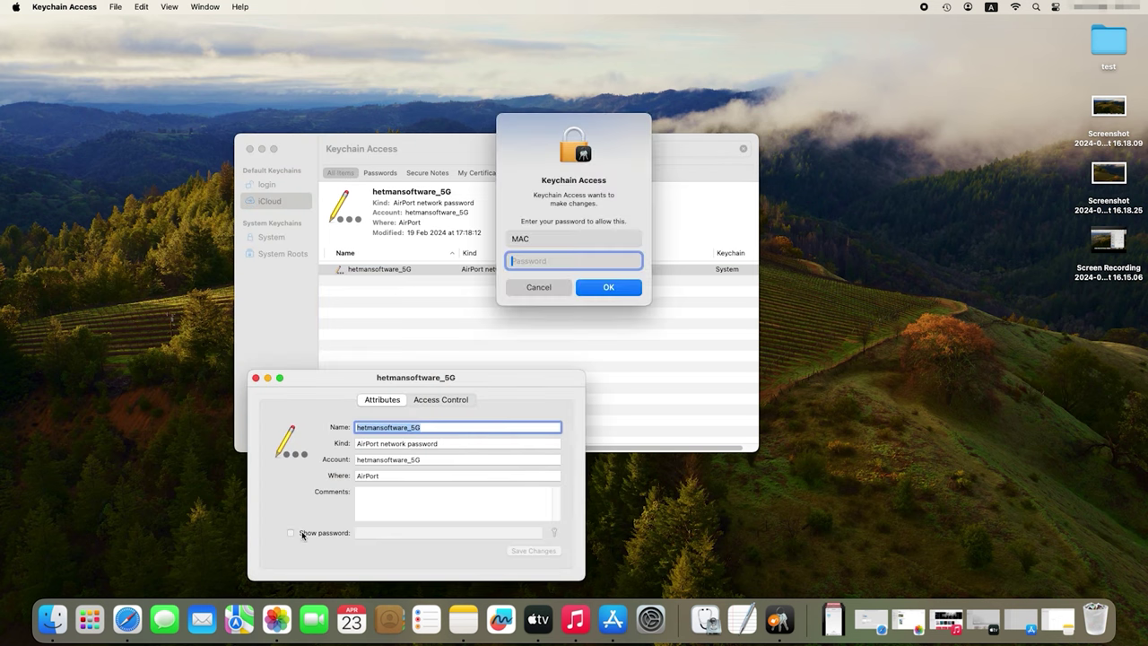
{"action": "type", "text": "****"}
{"action": "left_click", "coordinate": [608, 291]}
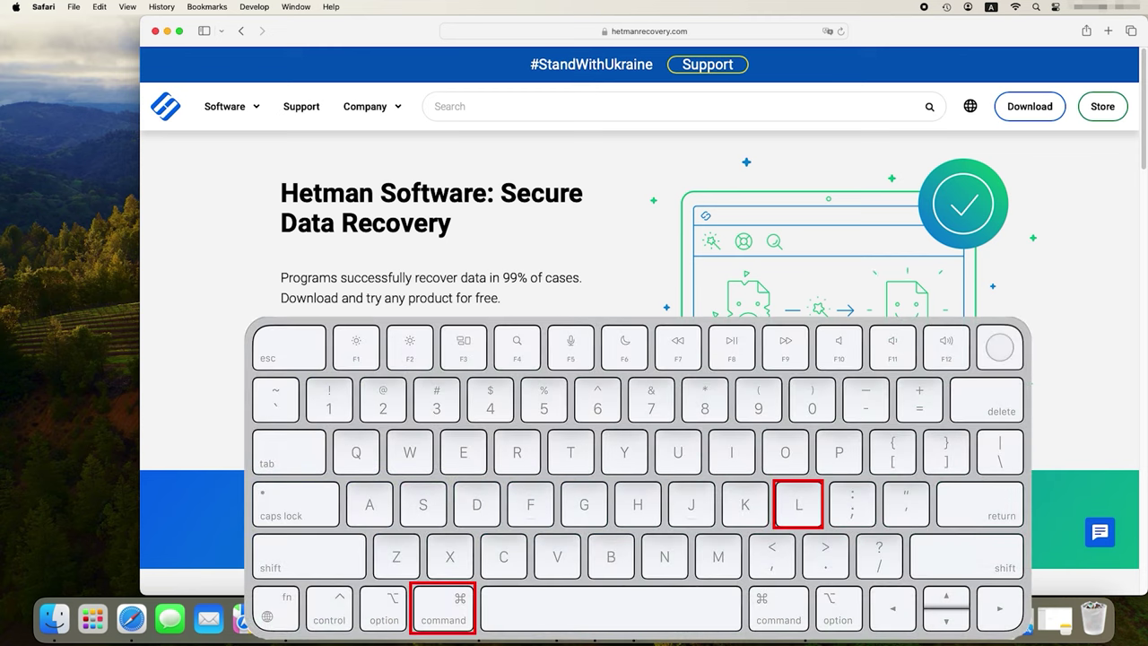
Step: Copy the hetmanrecovery.com address and load it in a new Safari tab
{"action": "key", "text": "super+l"}
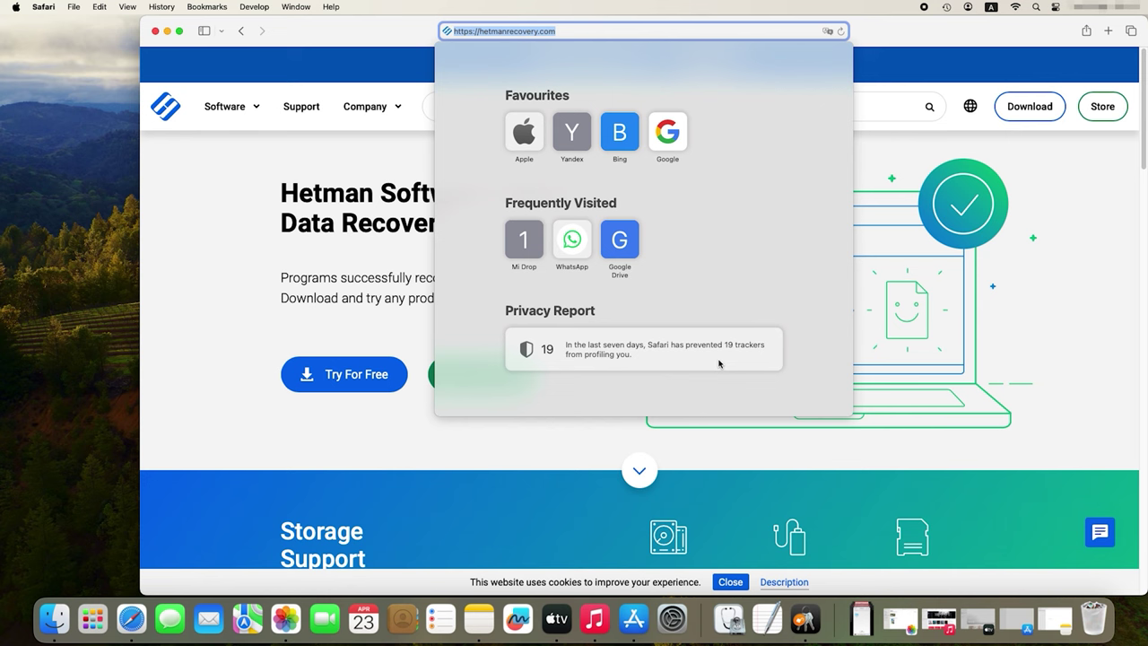
{"action": "key", "text": "super+c"}
{"action": "left_click", "coordinate": [862, 80]}
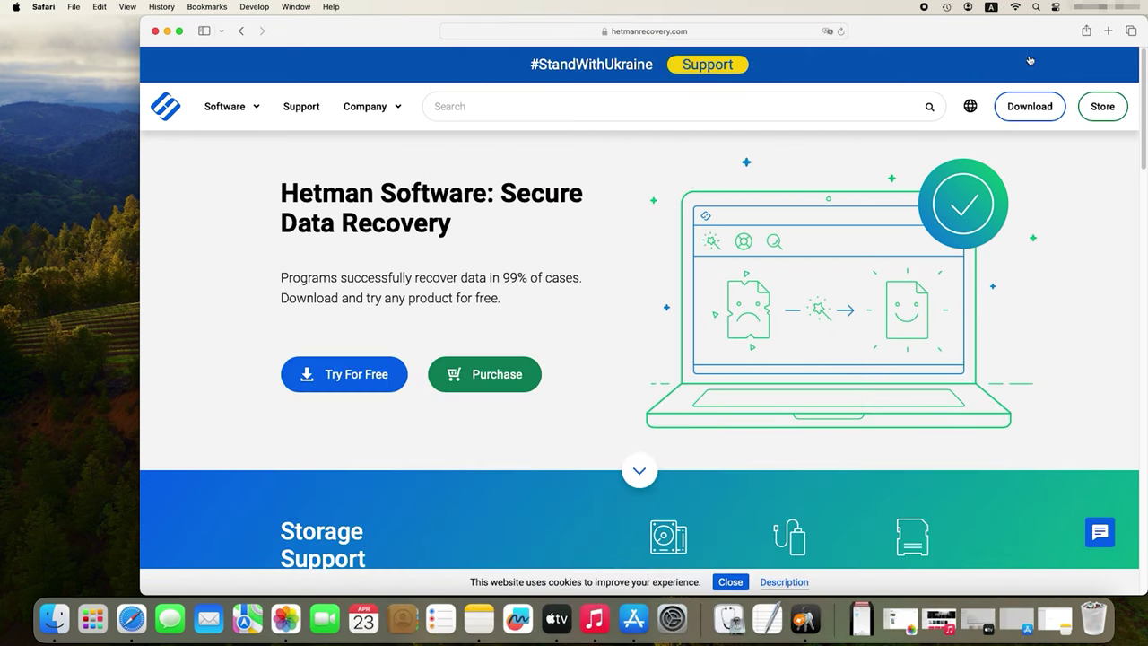
{"action": "left_click", "coordinate": [1108, 30]}
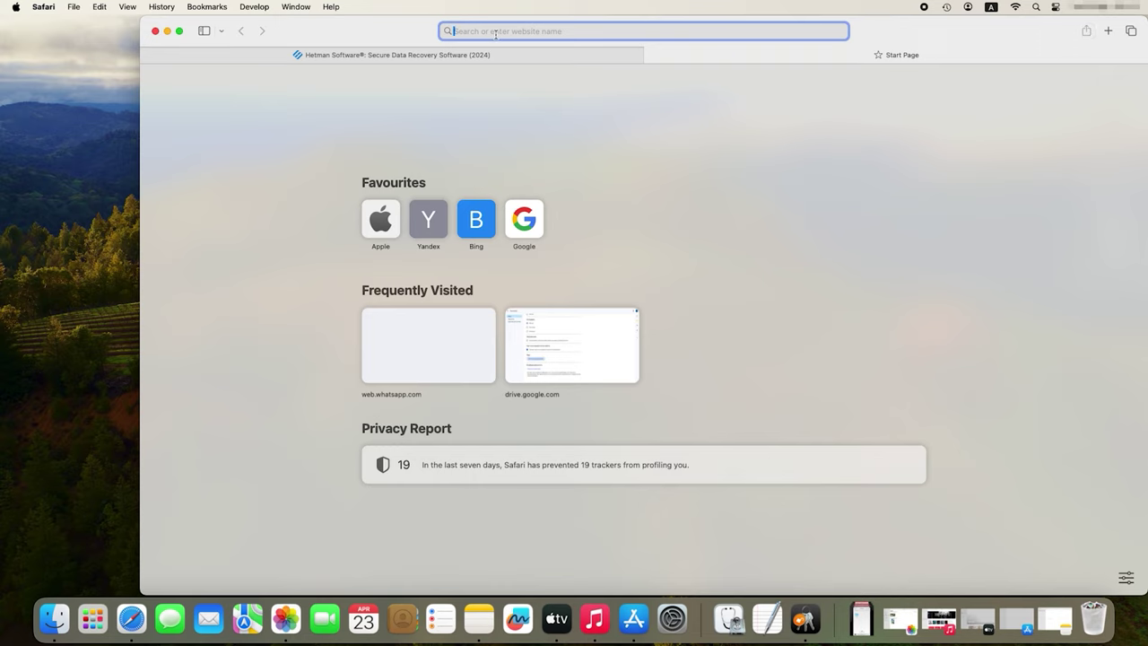
{"action": "key", "text": "super+v"}
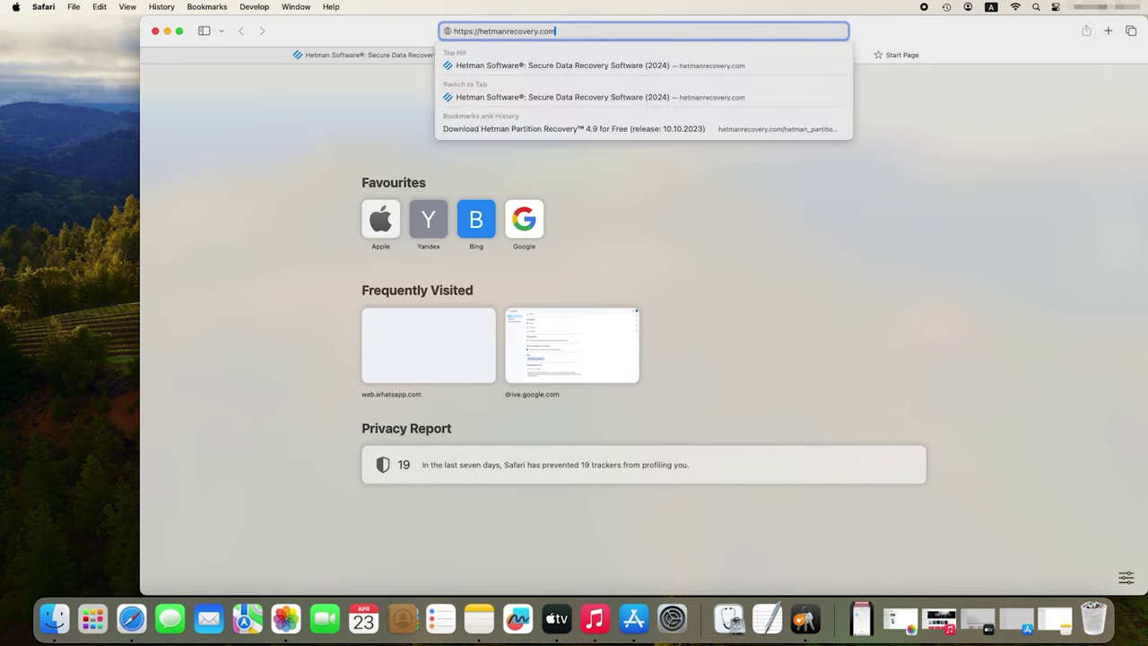
{"action": "key", "text": "Return"}
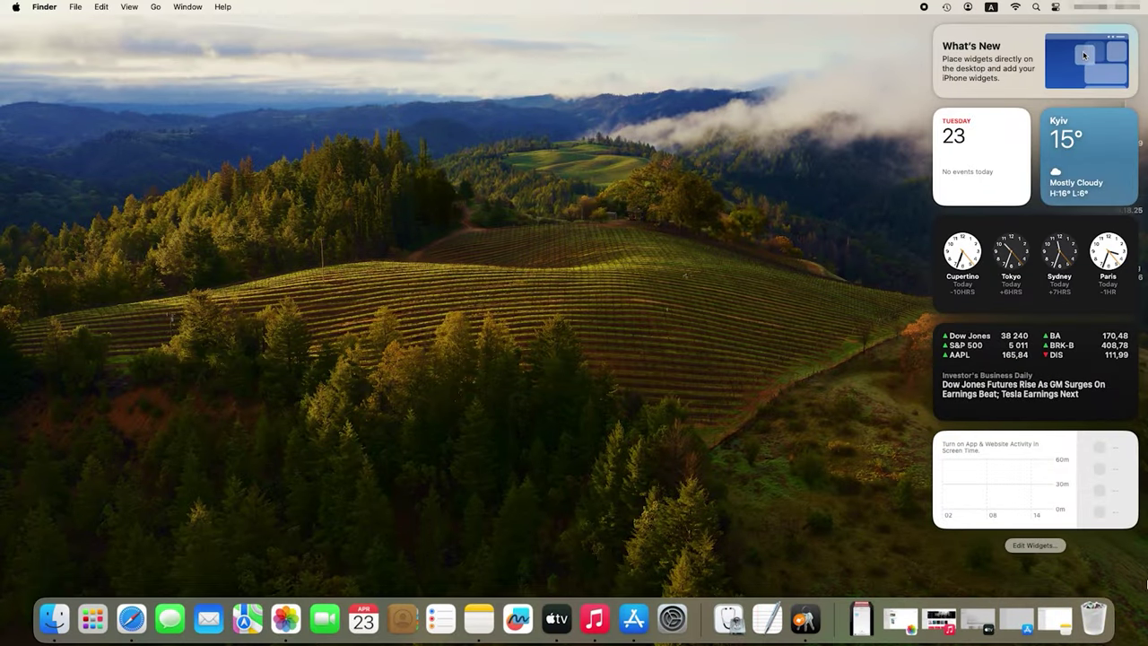
Step: Hide the widgets, try the bottom-right and bottom-left hot corners, then close Launchpad
{"action": "left_click", "coordinate": [1083, 56]}
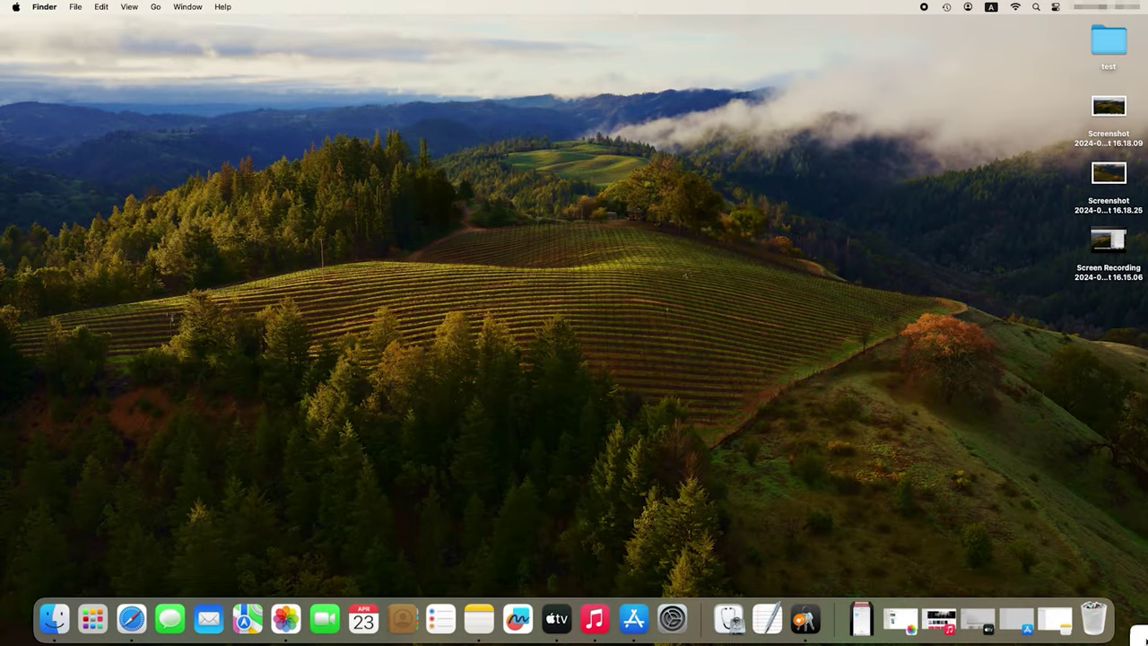
{"action": "mouse_move", "coordinate": [1137, 640]}
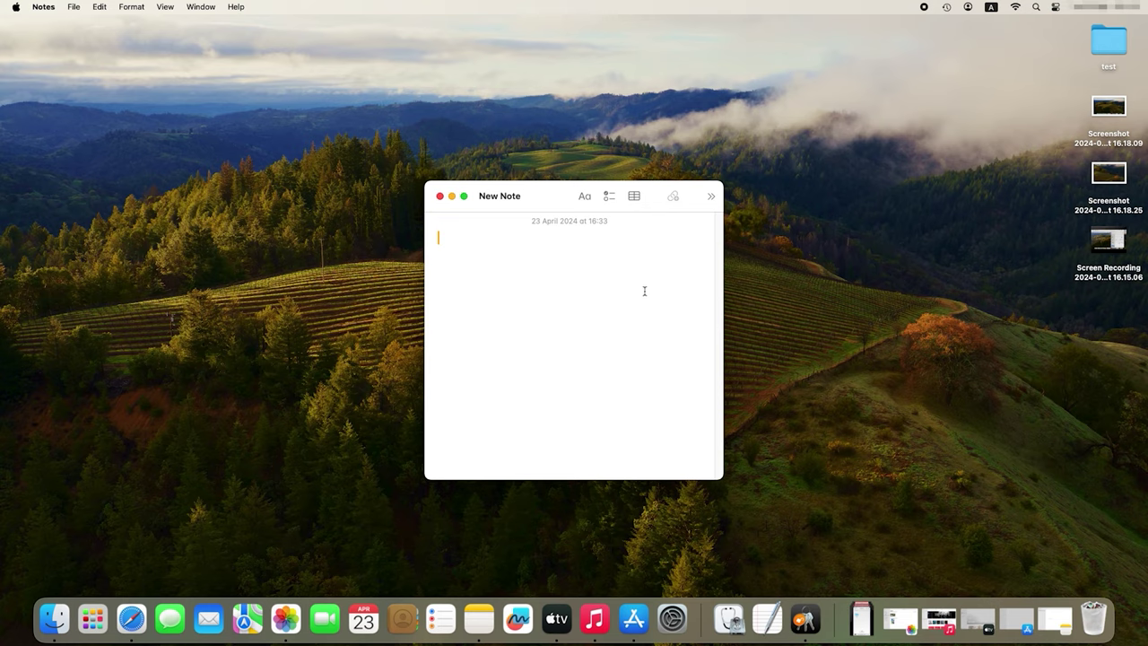
{"action": "mouse_move", "coordinate": [3, 638]}
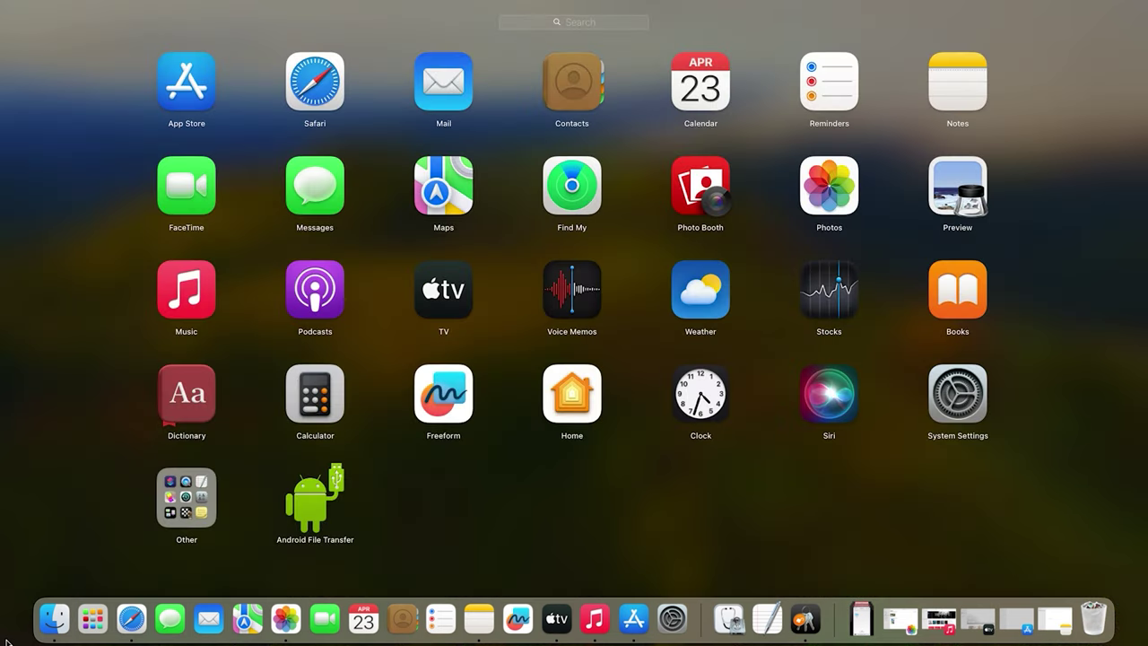
{"action": "left_click", "coordinate": [13, 6]}
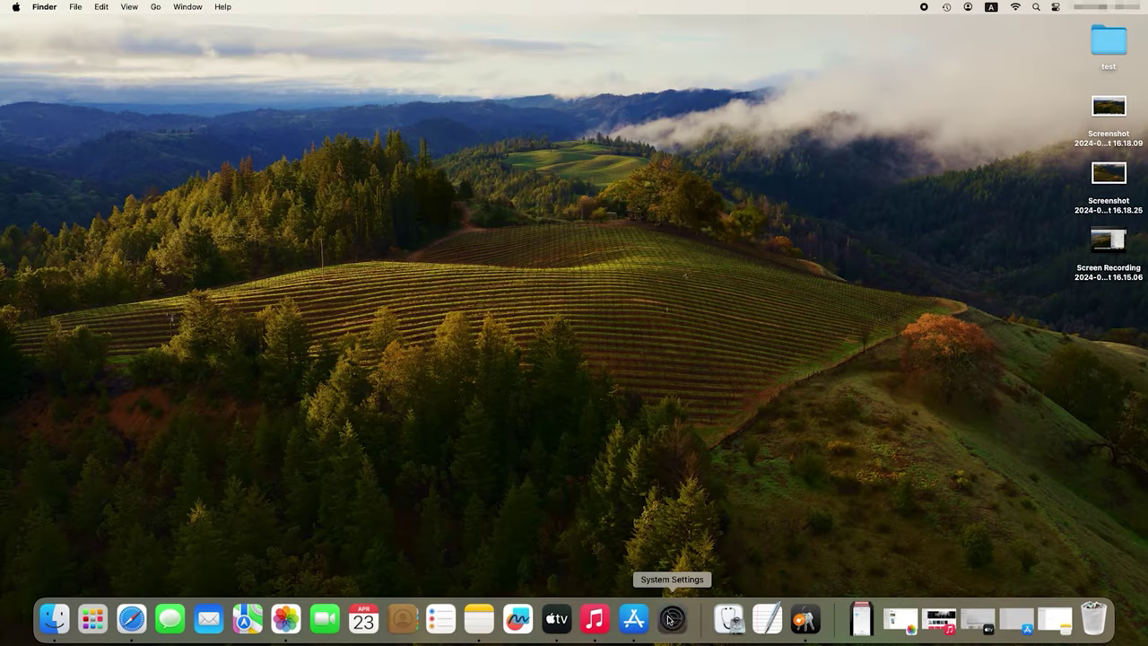
Step: Open the Hot Corners settings under Desktop & Dock in System Settings
{"action": "left_click", "coordinate": [671, 619]}
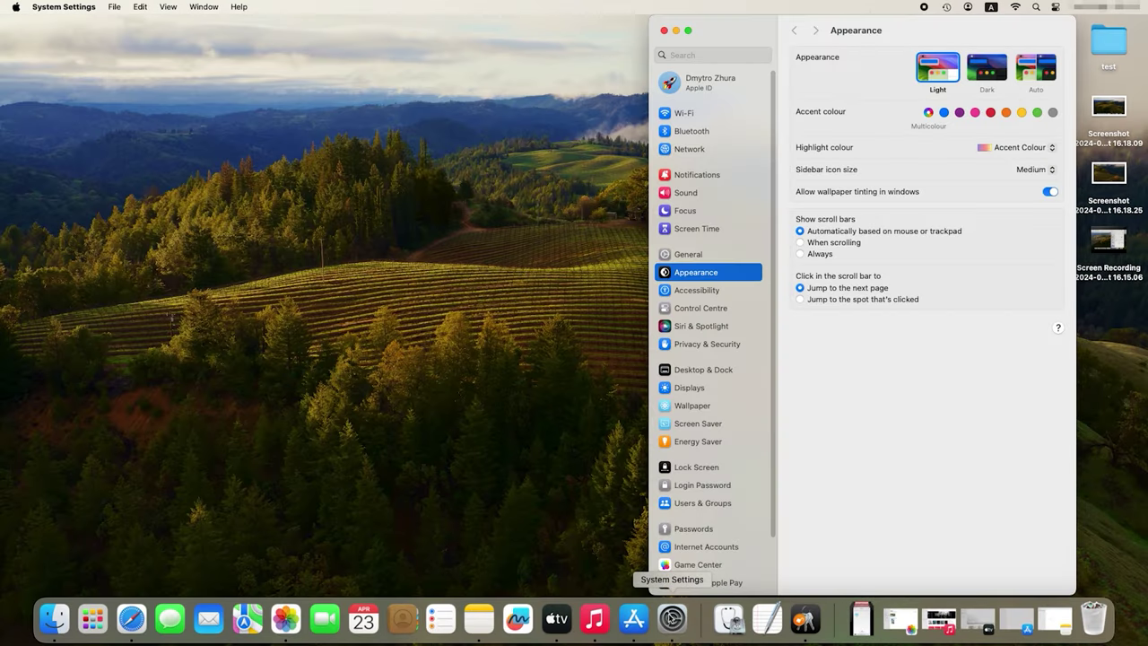
{"action": "left_click", "coordinate": [710, 375]}
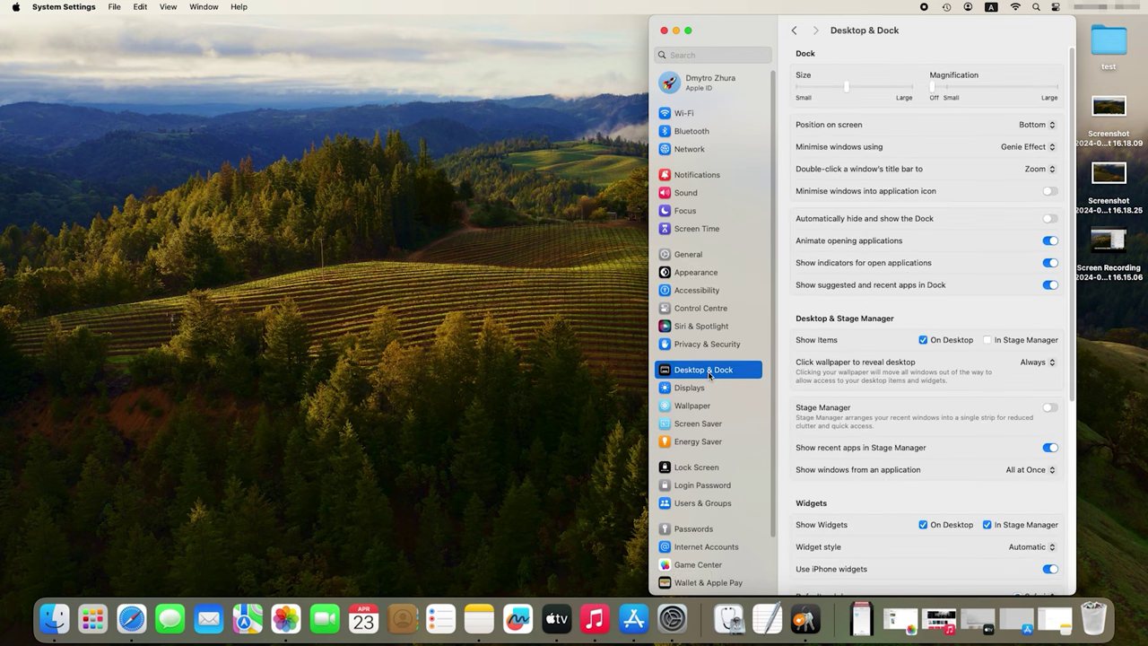
{"action": "scroll", "coordinate": [859, 391], "scroll_direction": "down", "scroll_amount": 5}
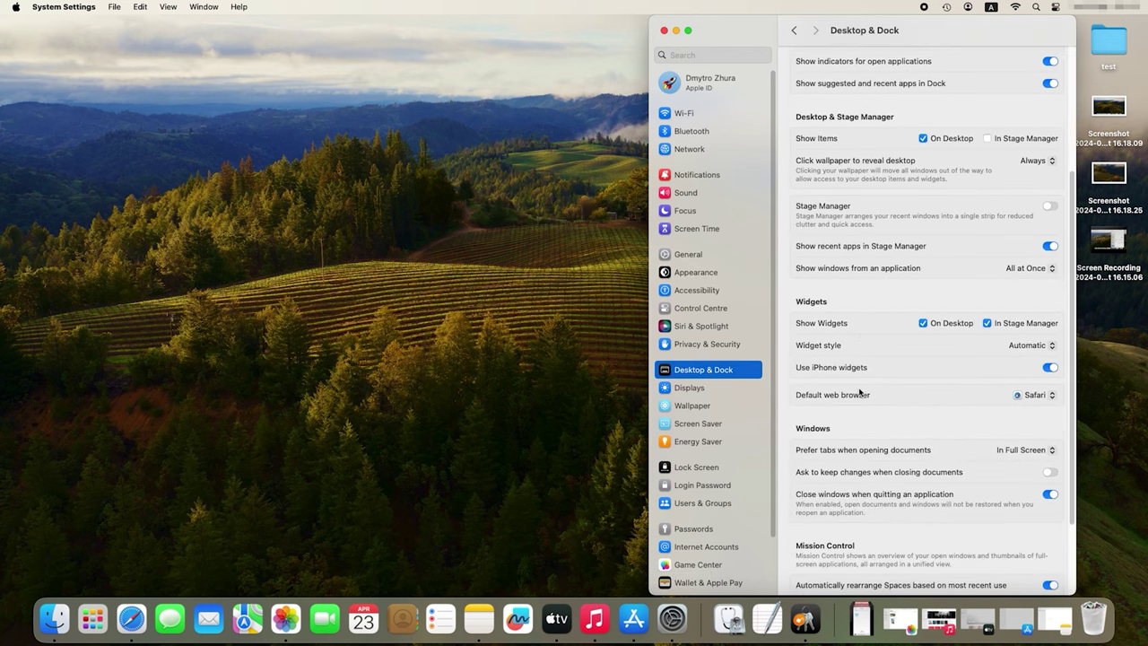
{"action": "scroll", "coordinate": [860, 392], "scroll_direction": "down", "scroll_amount": 3}
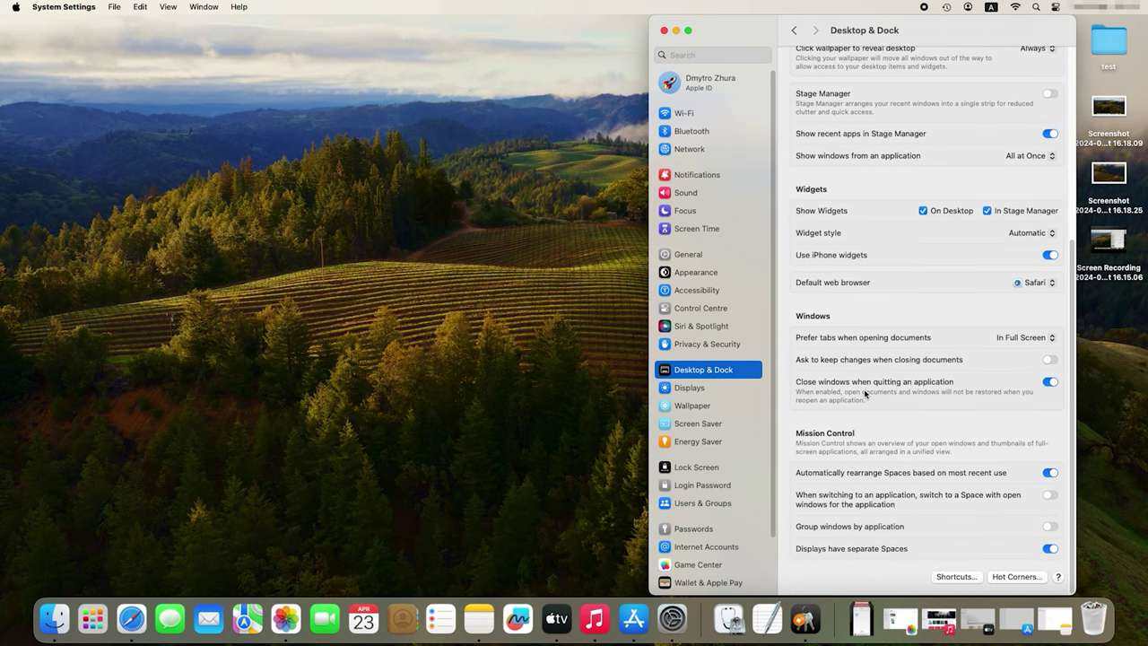
{"action": "left_click", "coordinate": [1018, 577]}
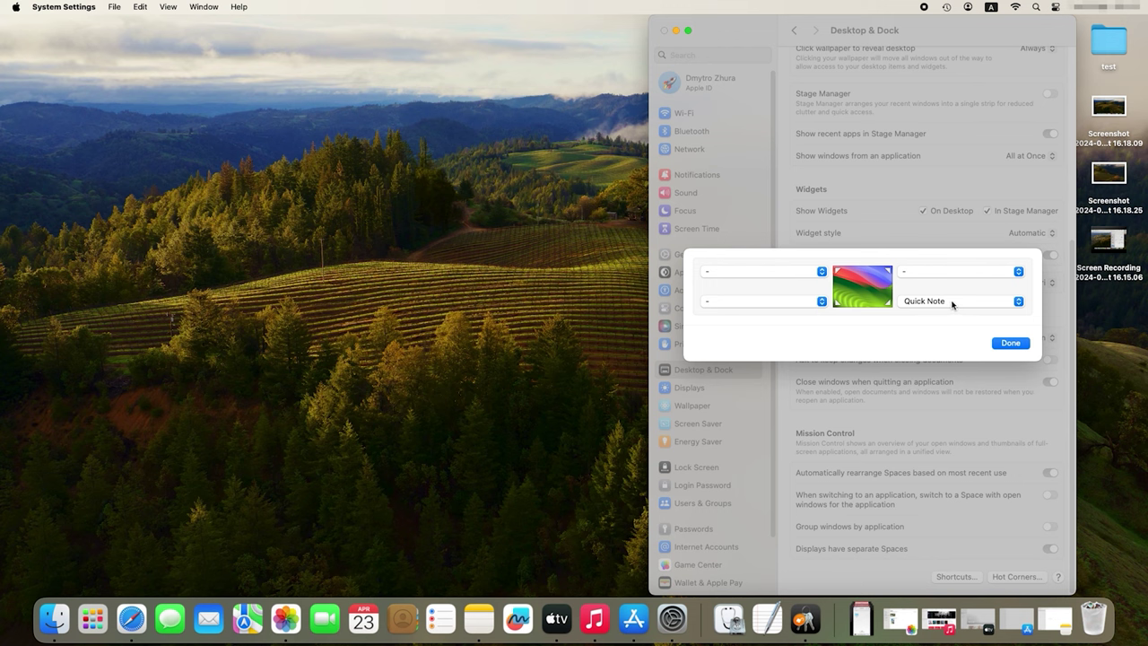
Step: Set top-right to Mission Control, top-left Application Windows, bottom-left Launchpad, confirm and close settings
{"action": "left_click", "coordinate": [1018, 272]}
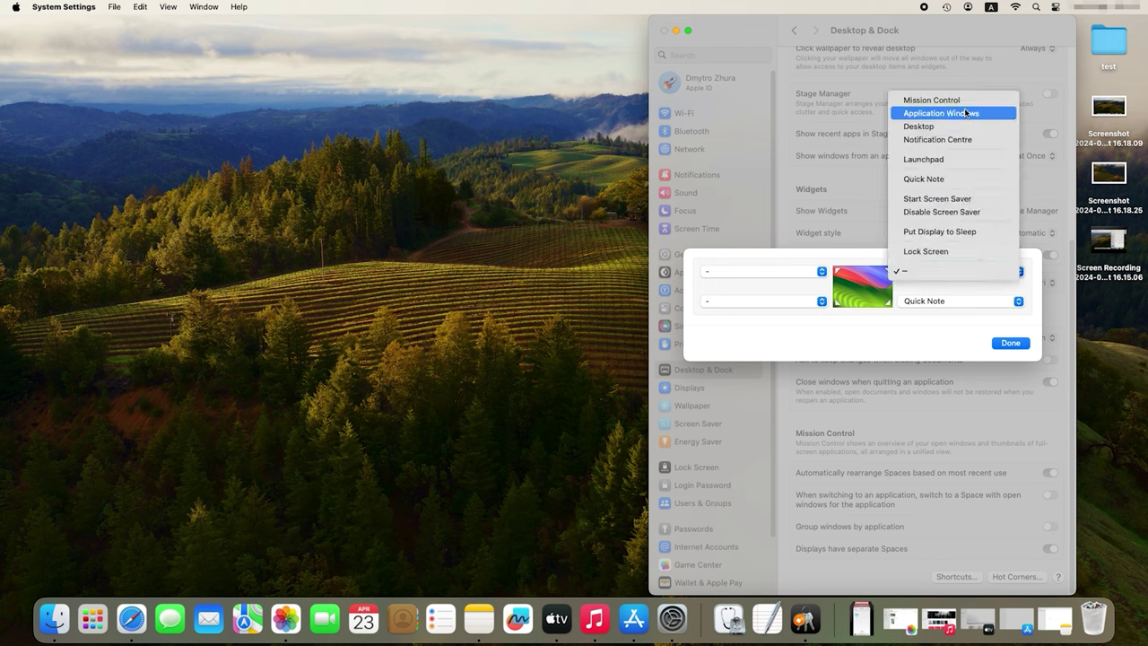
{"action": "key", "text": "Escape"}
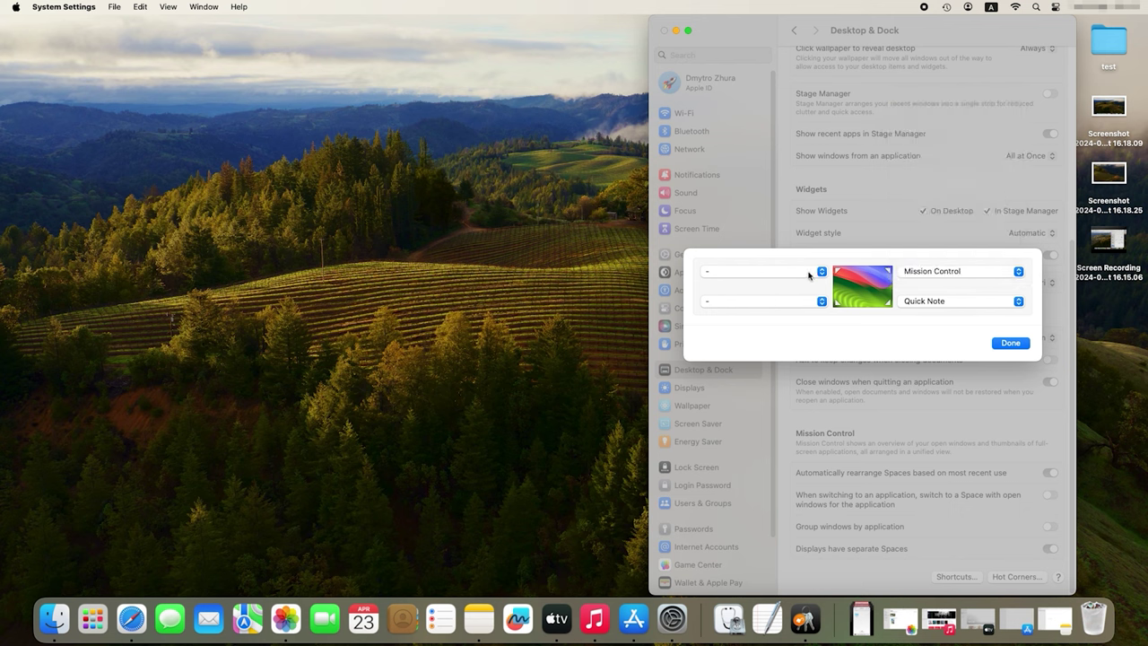
{"action": "left_click", "coordinate": [818, 272]}
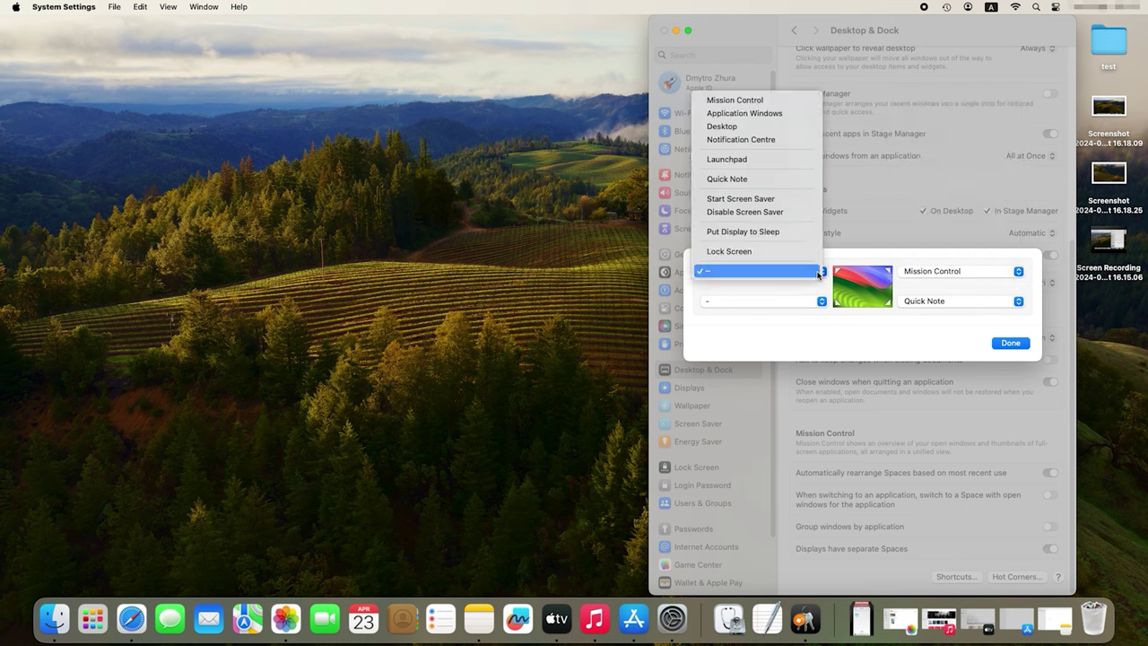
{"action": "left_click", "coordinate": [789, 115]}
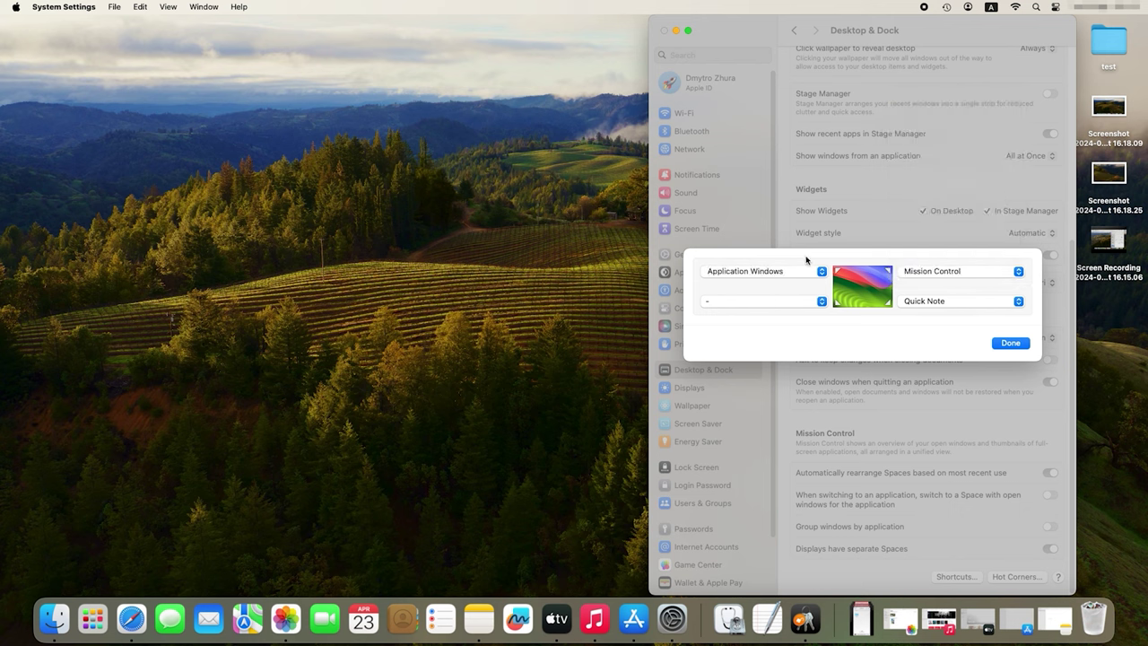
{"action": "left_click", "coordinate": [819, 302]}
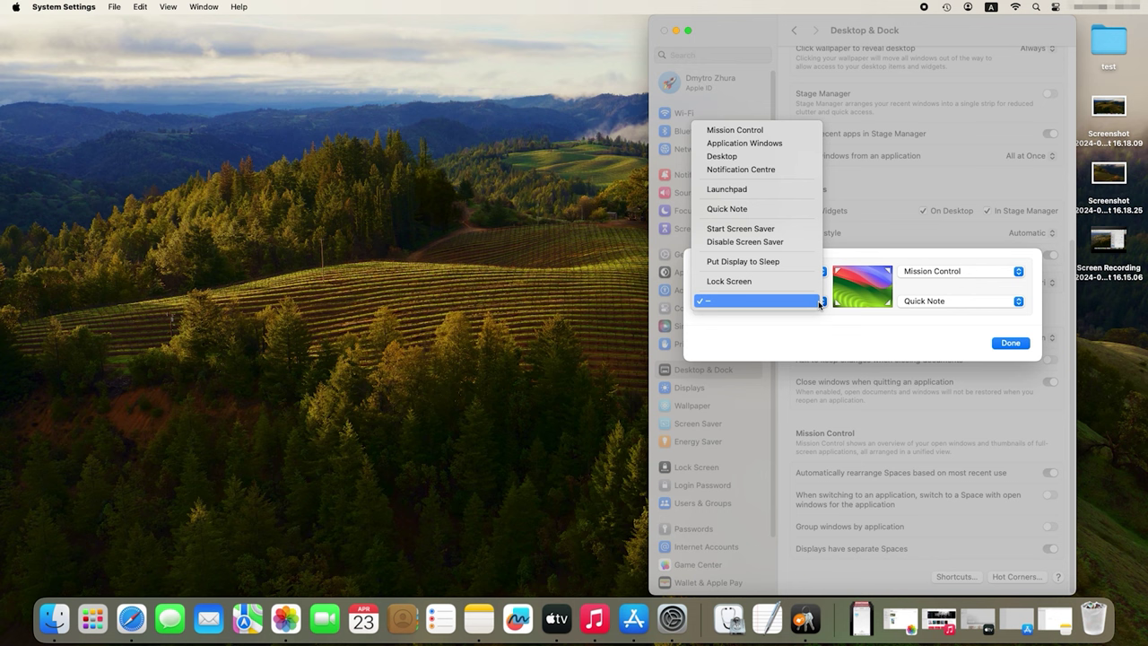
{"action": "left_click", "coordinate": [783, 192]}
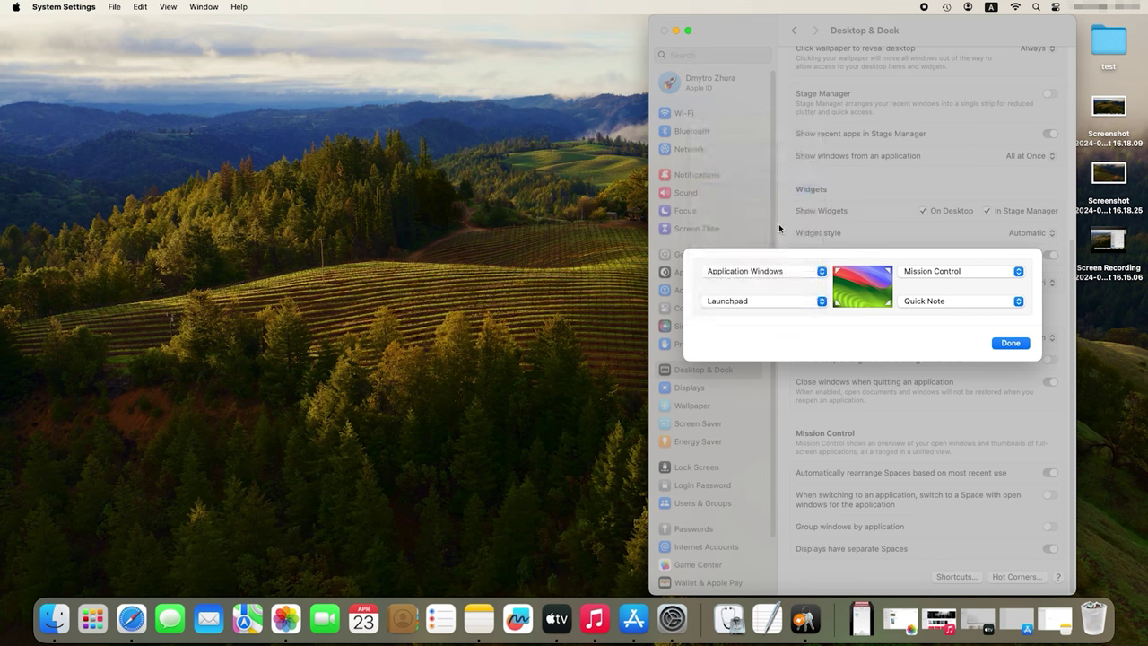
{"action": "left_click", "coordinate": [1009, 346]}
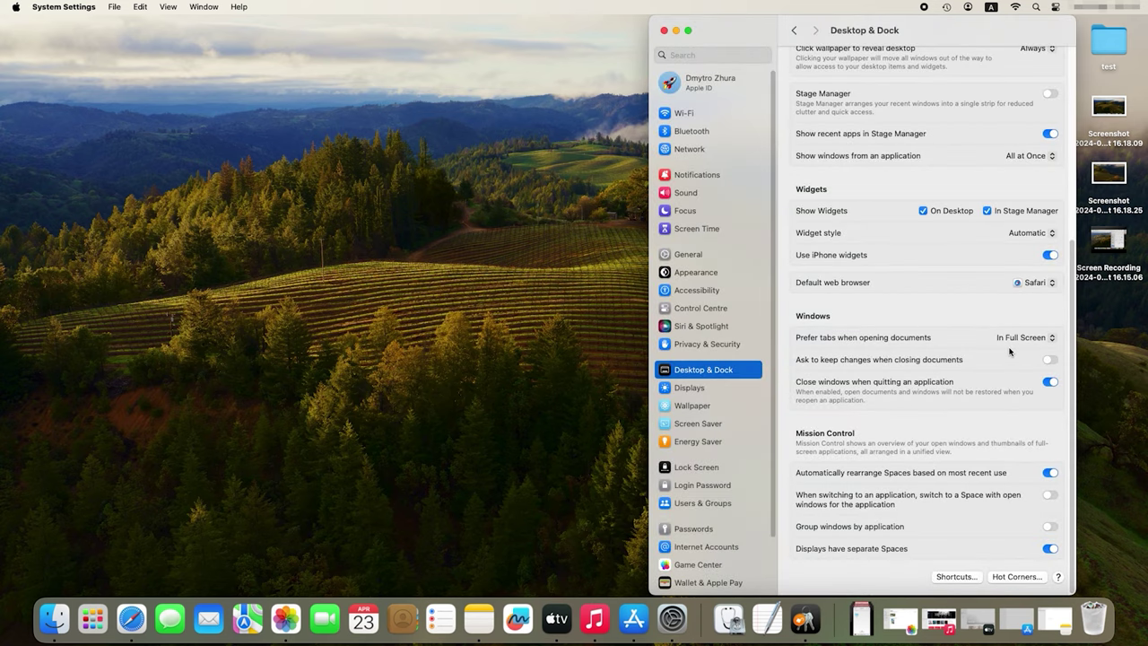
{"action": "left_click", "coordinate": [663, 30]}
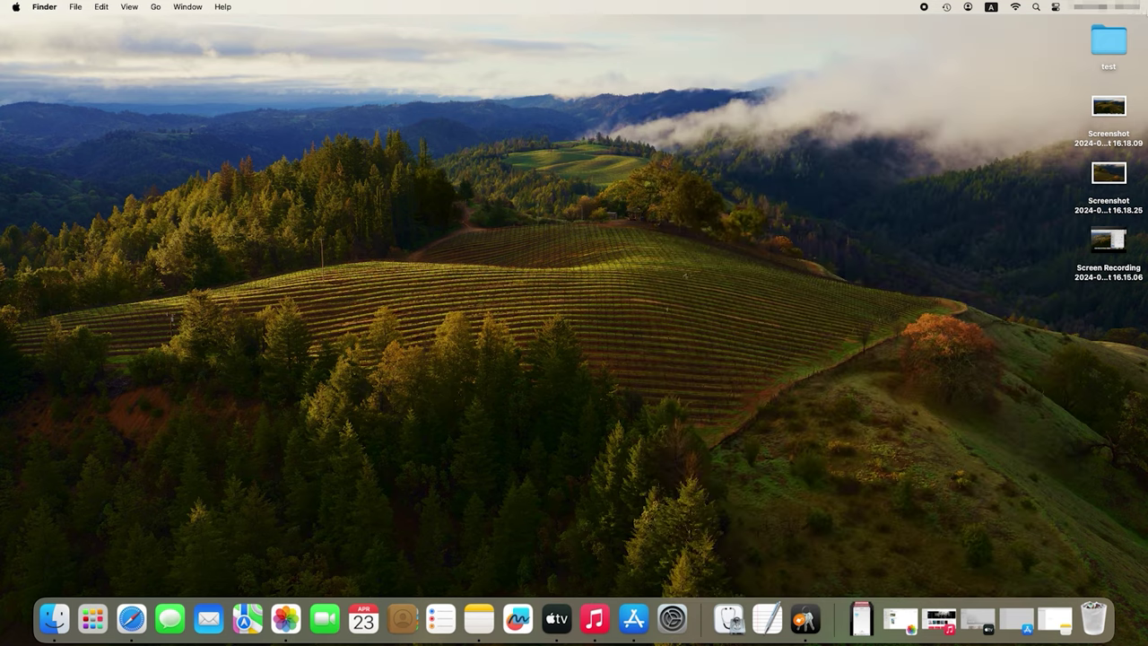
Step: Try the top-right corner, then open and close a blank Quick Note from the bottom-right corner
{"action": "mouse_move", "coordinate": [1147, 1]}
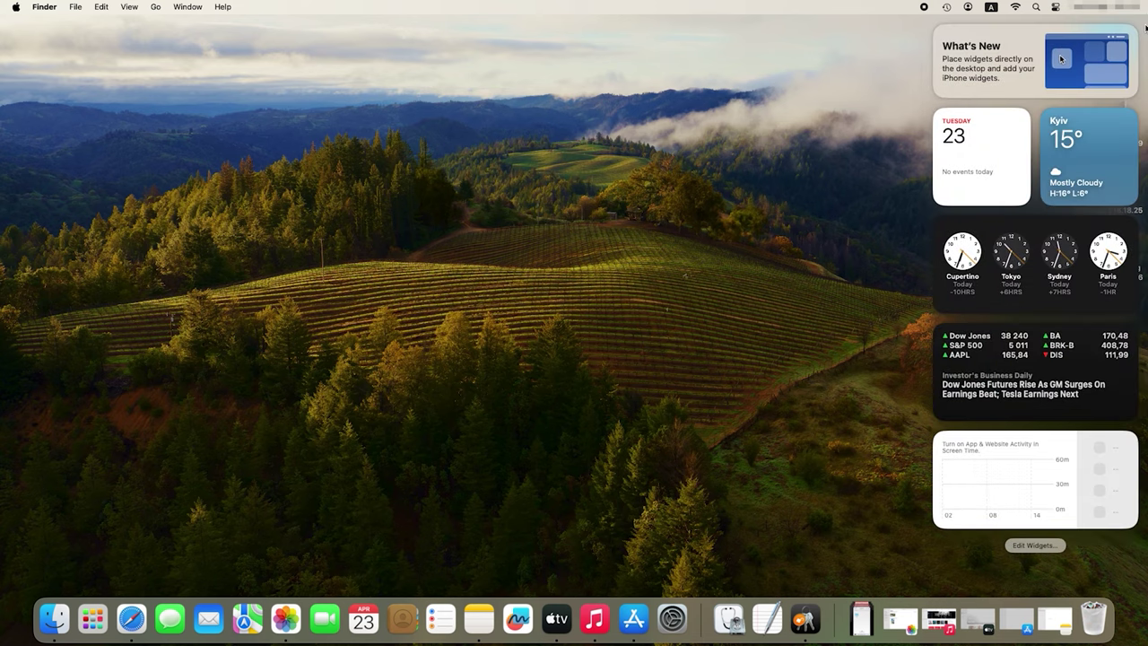
{"action": "mouse_move", "coordinate": [1147, 645]}
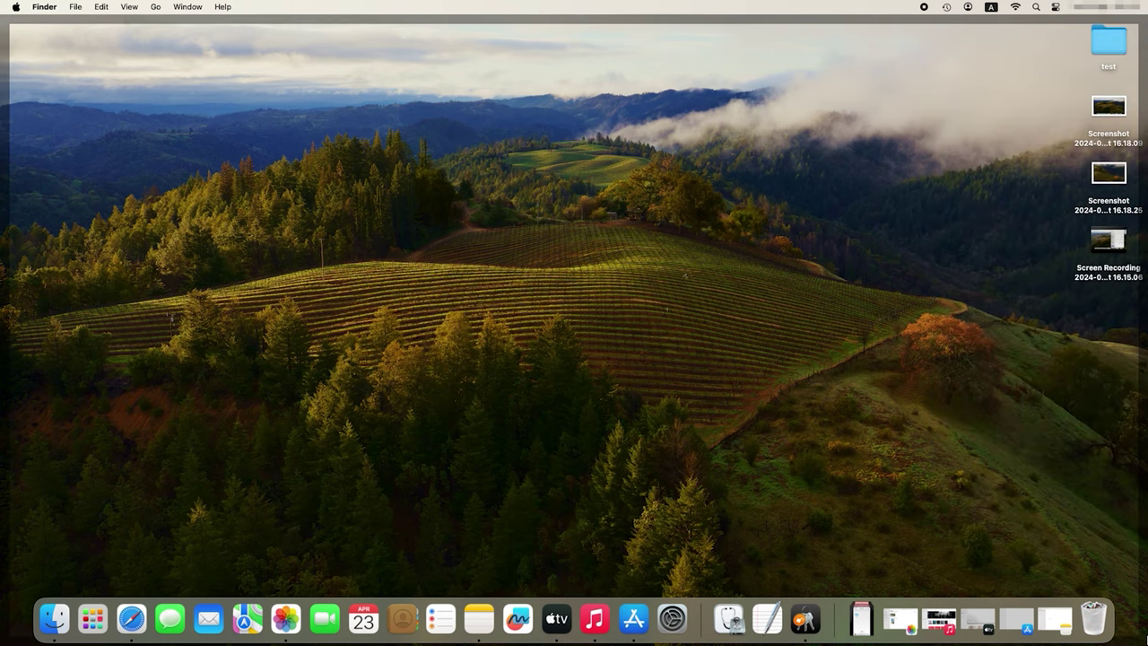
{"action": "left_click", "coordinate": [1133, 632]}
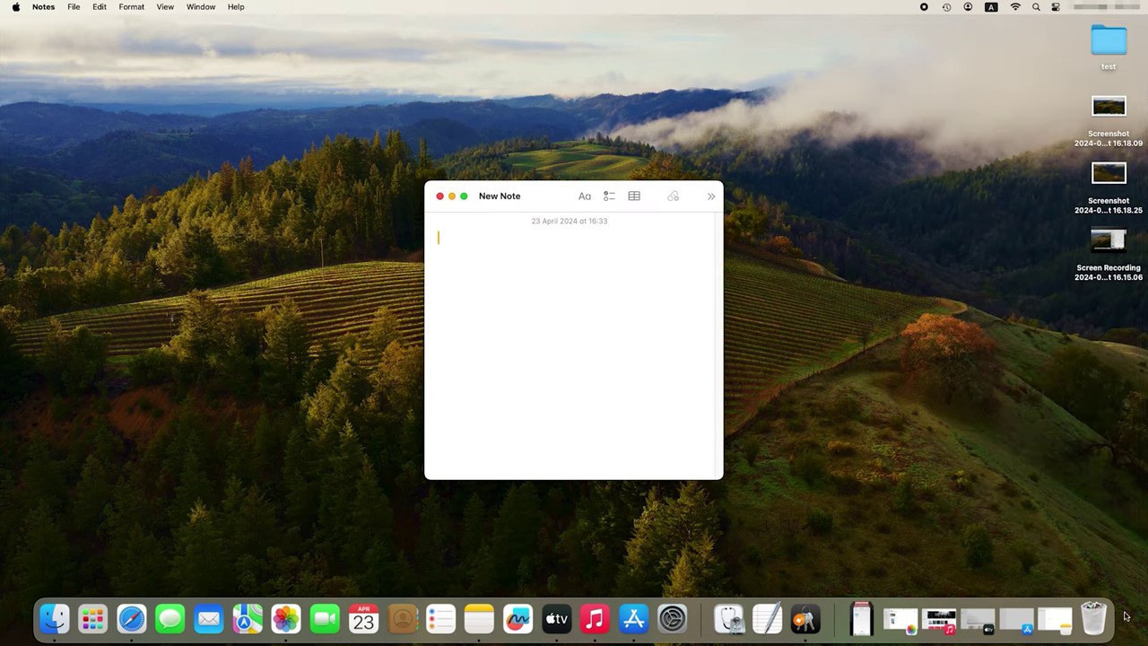
{"action": "key", "text": "super+w"}
Step: Use the Mission Control and Launchpad corners, then open a new blank Quick Note
{"action": "mouse_move", "coordinate": [1147, 0]}
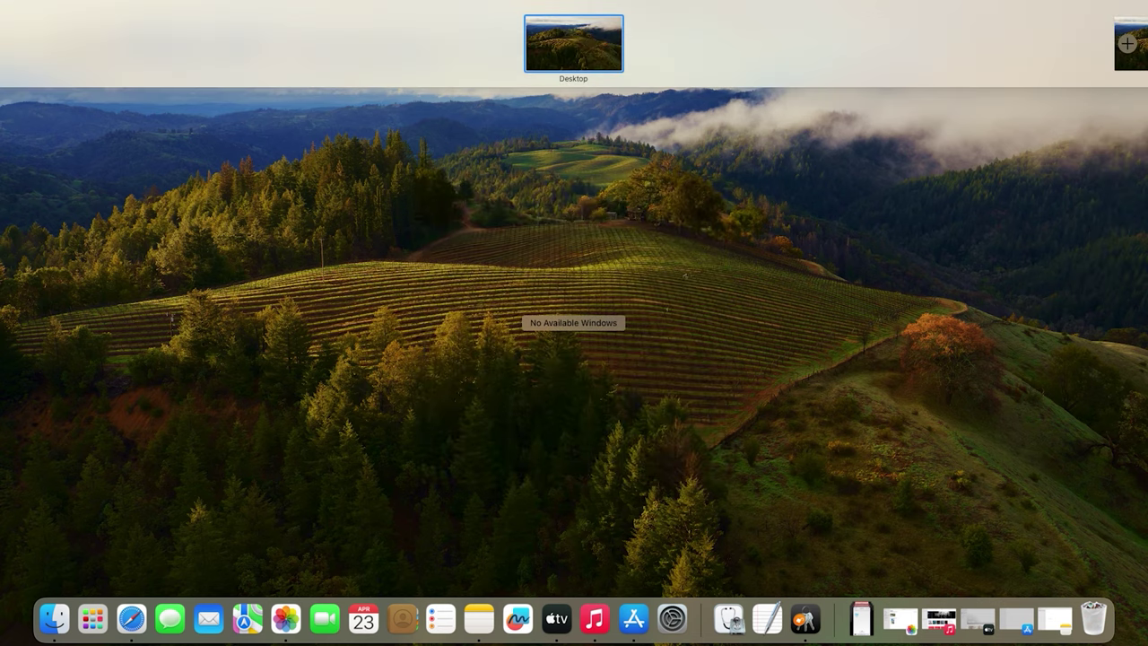
{"action": "left_click", "coordinate": [509, 204]}
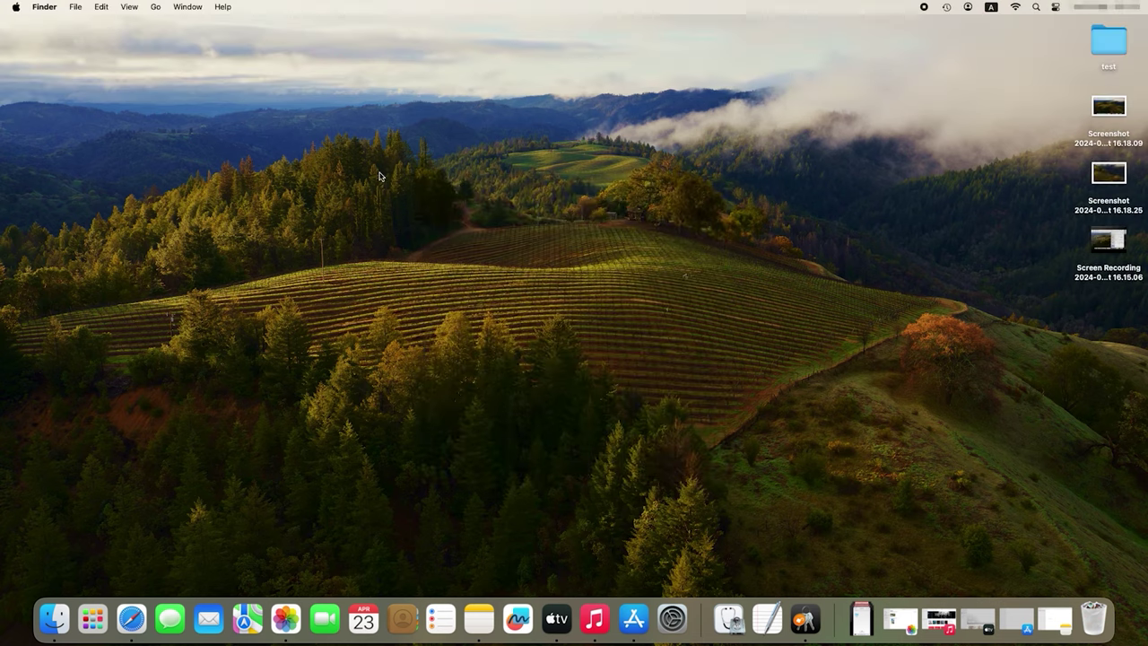
{"action": "mouse_move", "coordinate": [0, 0]}
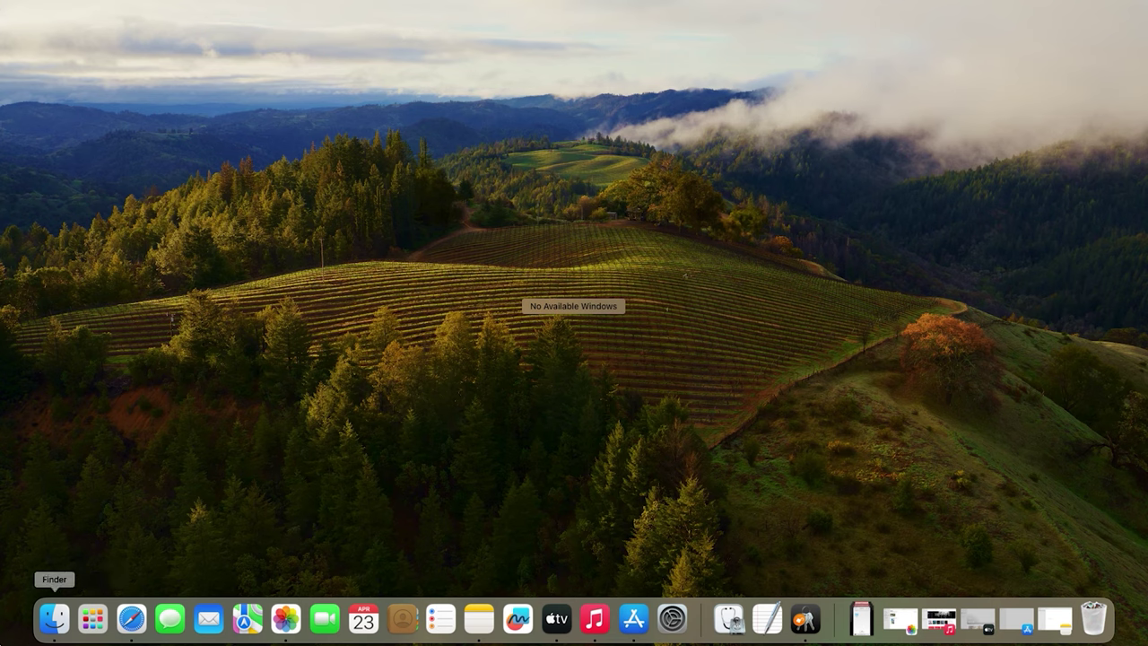
{"action": "left_click", "coordinate": [95, 617]}
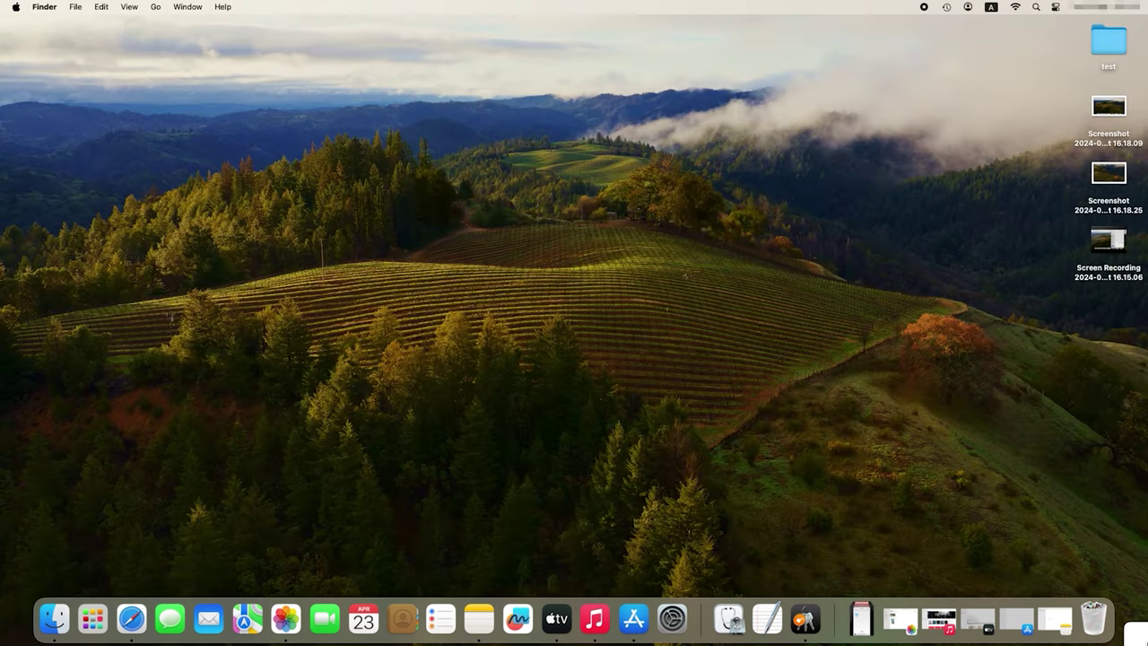
{"action": "left_click", "coordinate": [1137, 634]}
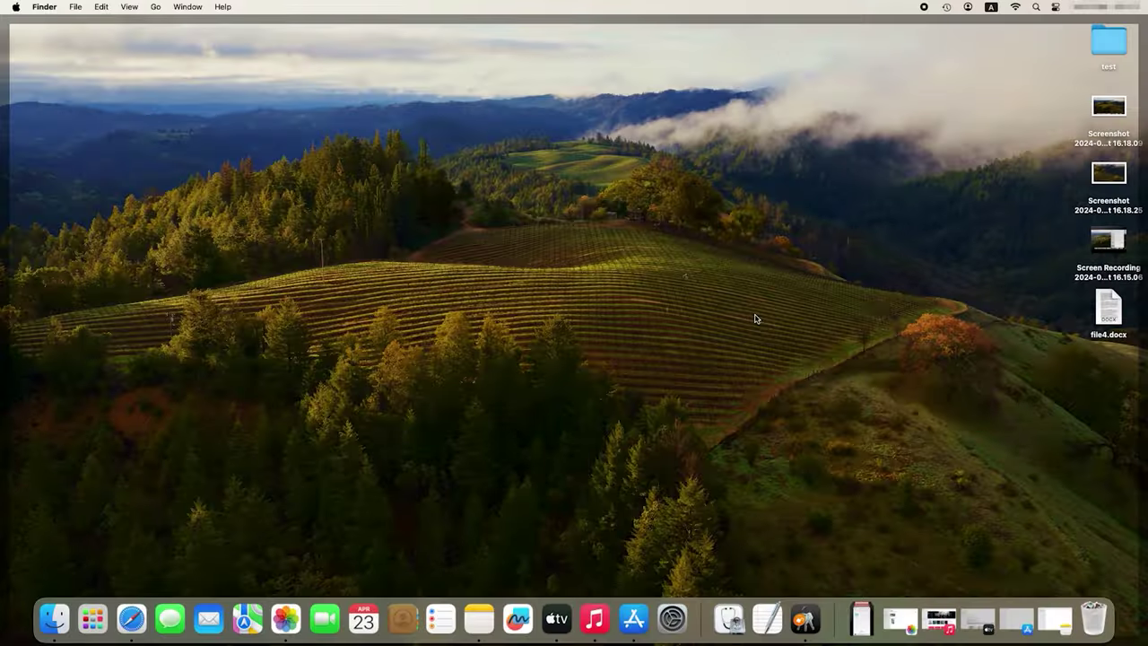
Step: Tick Stationery pad in file4.docx's Get Info window, then close the window
{"action": "right_click", "coordinate": [1117, 333]}
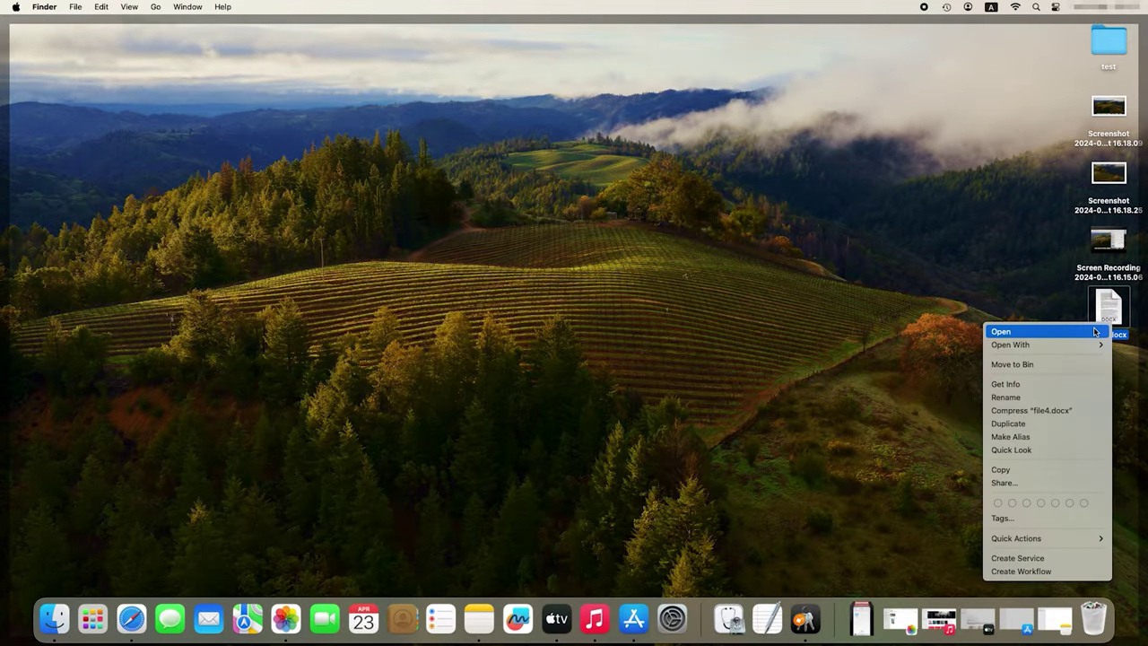
{"action": "left_click", "coordinate": [1029, 387]}
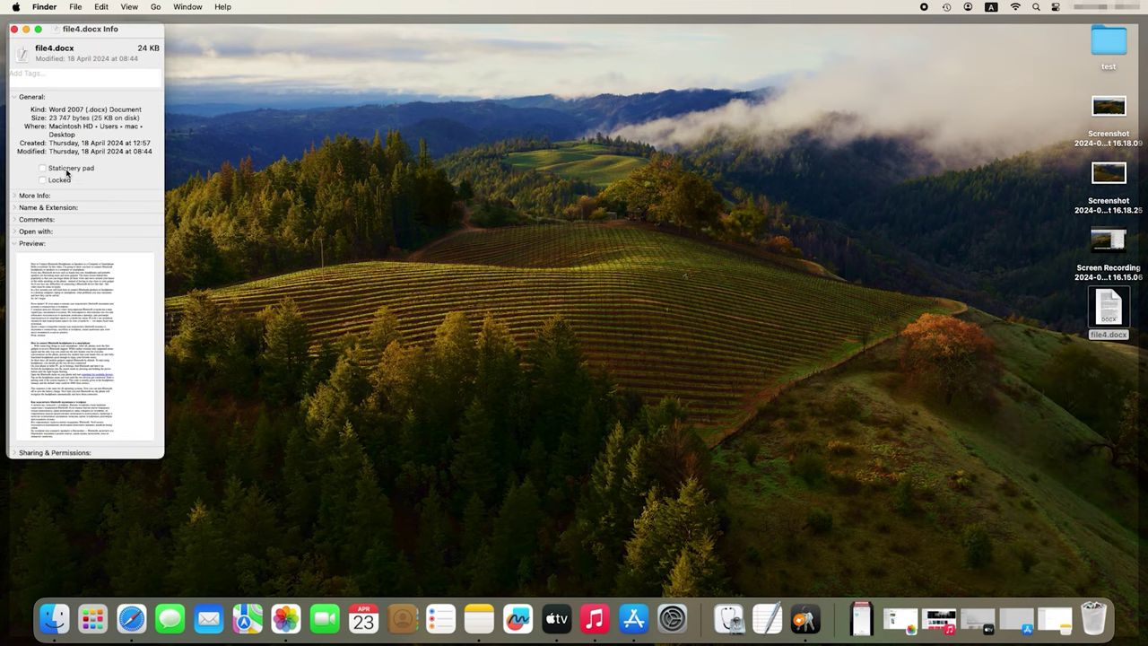
{"action": "left_click", "coordinate": [62, 171]}
{"action": "left_click", "coordinate": [13, 30]}
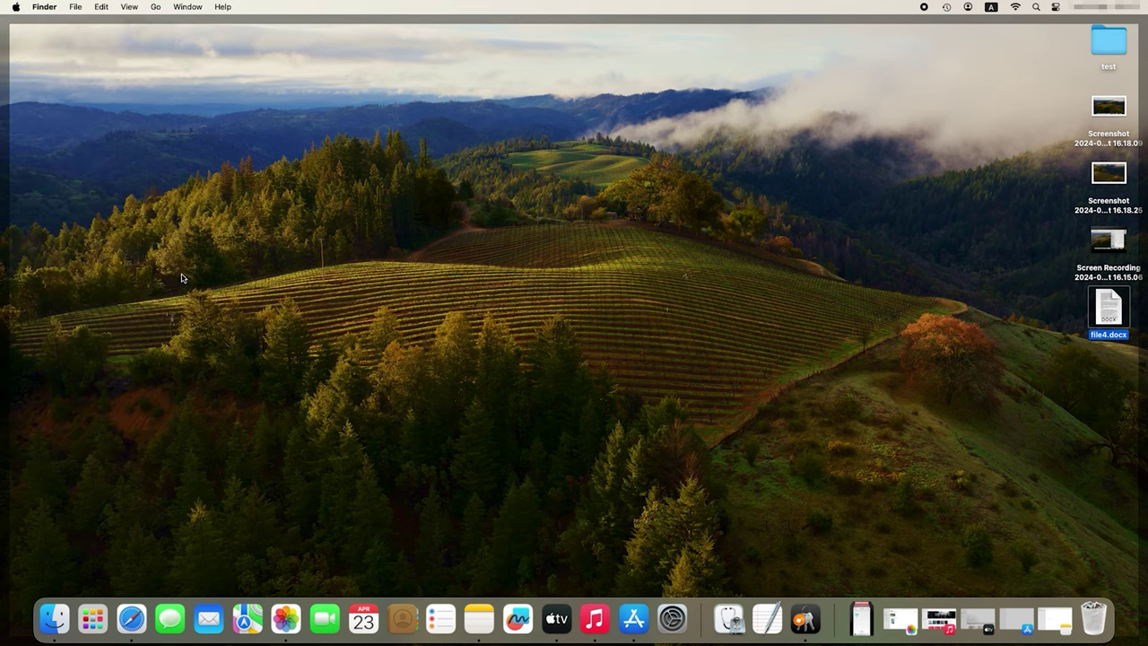
Step: Open the file4.docx template twice in TextEdit, closing file4 copy.docx and file4 copy 2.docx
{"action": "double_click", "coordinate": [1109, 311]}
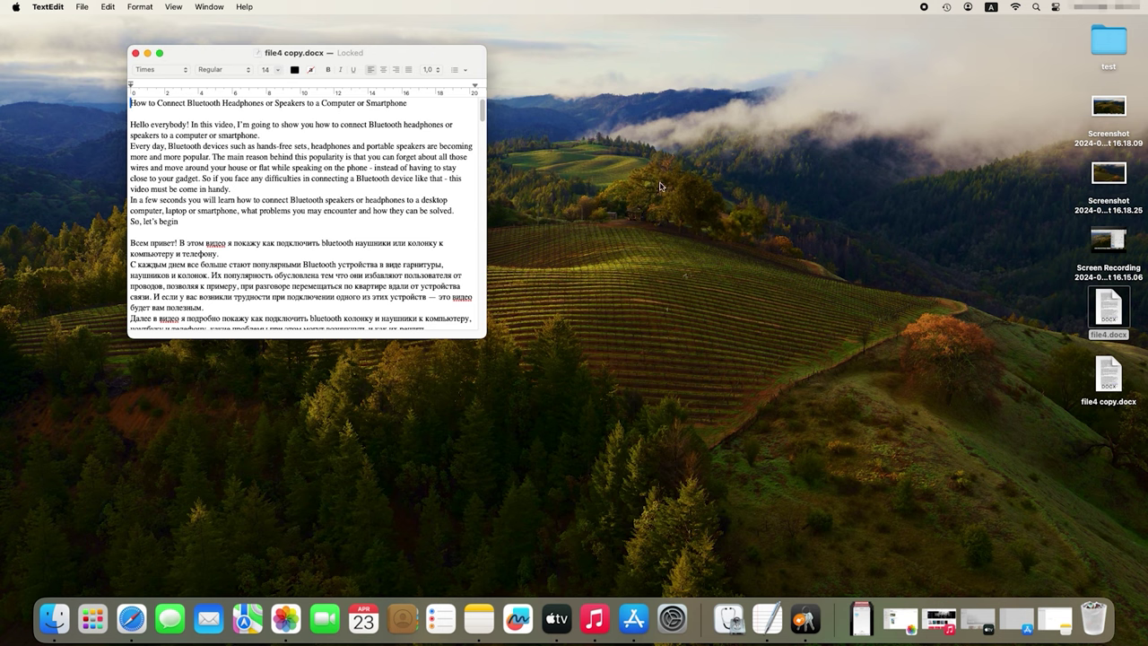
{"action": "left_click", "coordinate": [136, 53]}
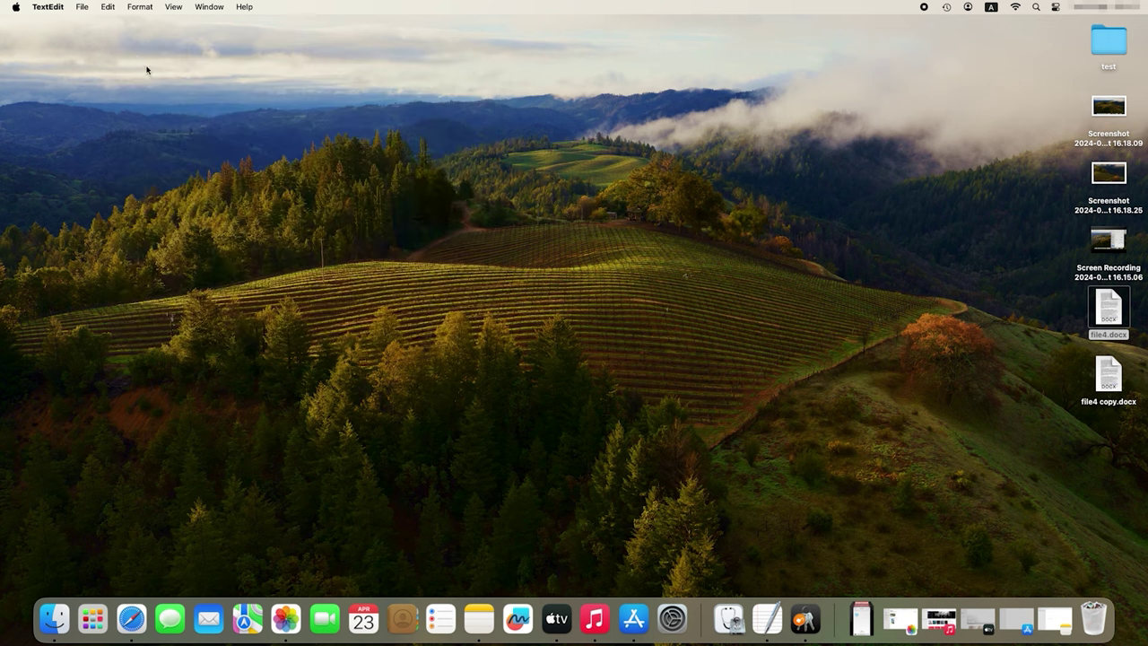
{"action": "left_click", "coordinate": [707, 328]}
{"action": "double_click", "coordinate": [1097, 316]}
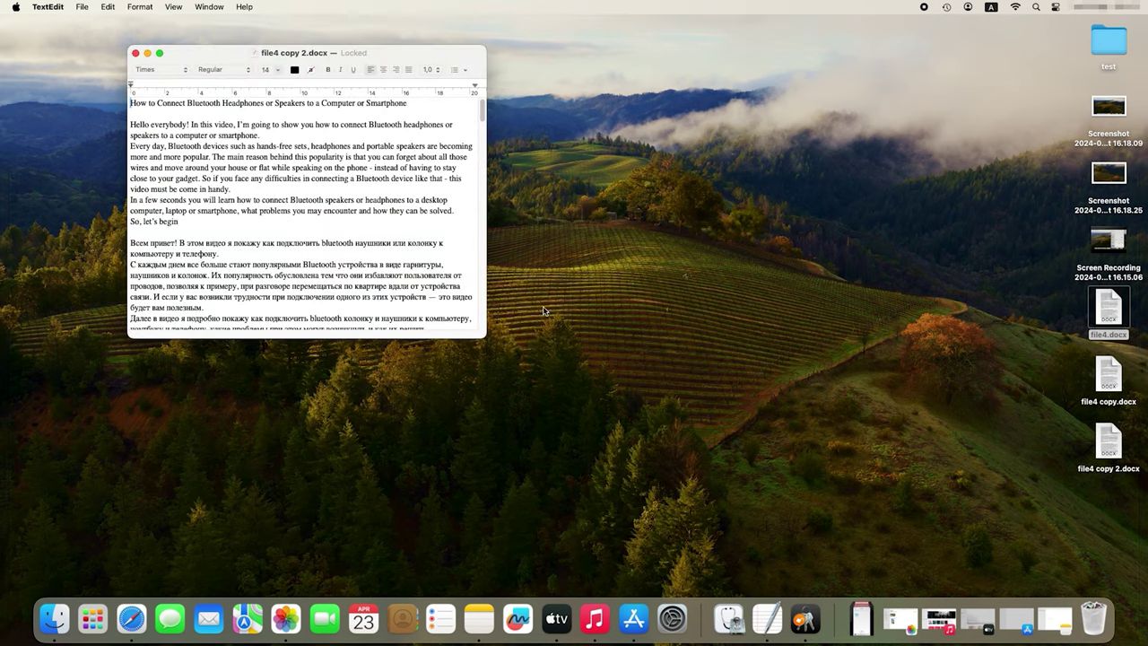
{"action": "left_click", "coordinate": [135, 53]}
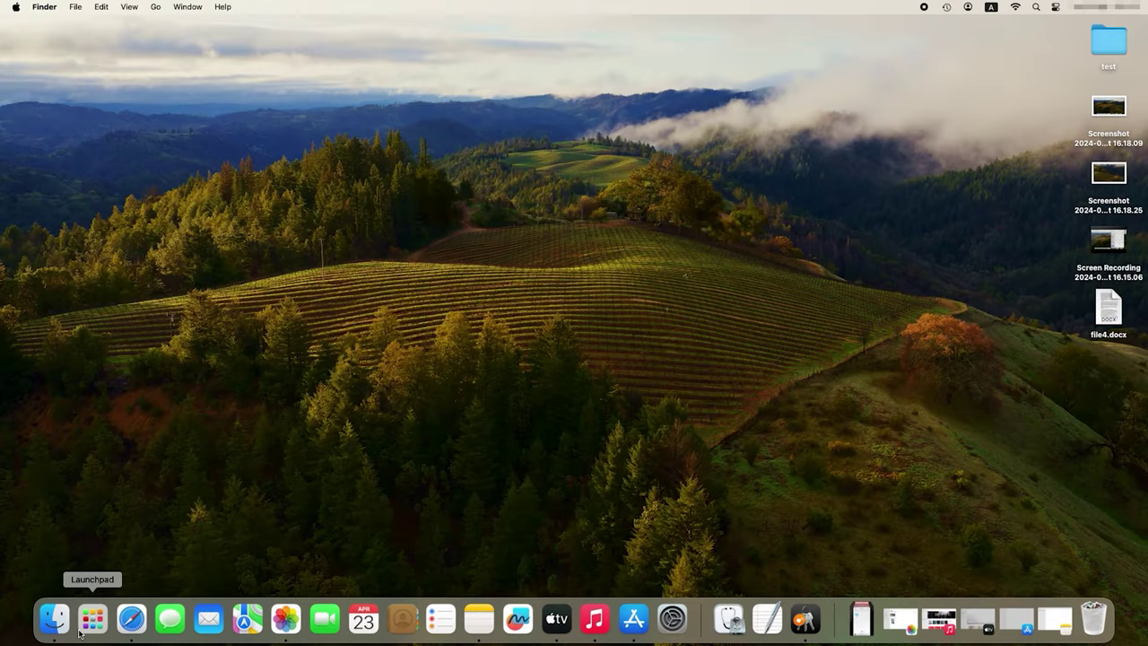
Step: Drag Calendar, Clock and Music from Applications onto the Finder window's toolbar
{"action": "left_click", "coordinate": [54, 619]}
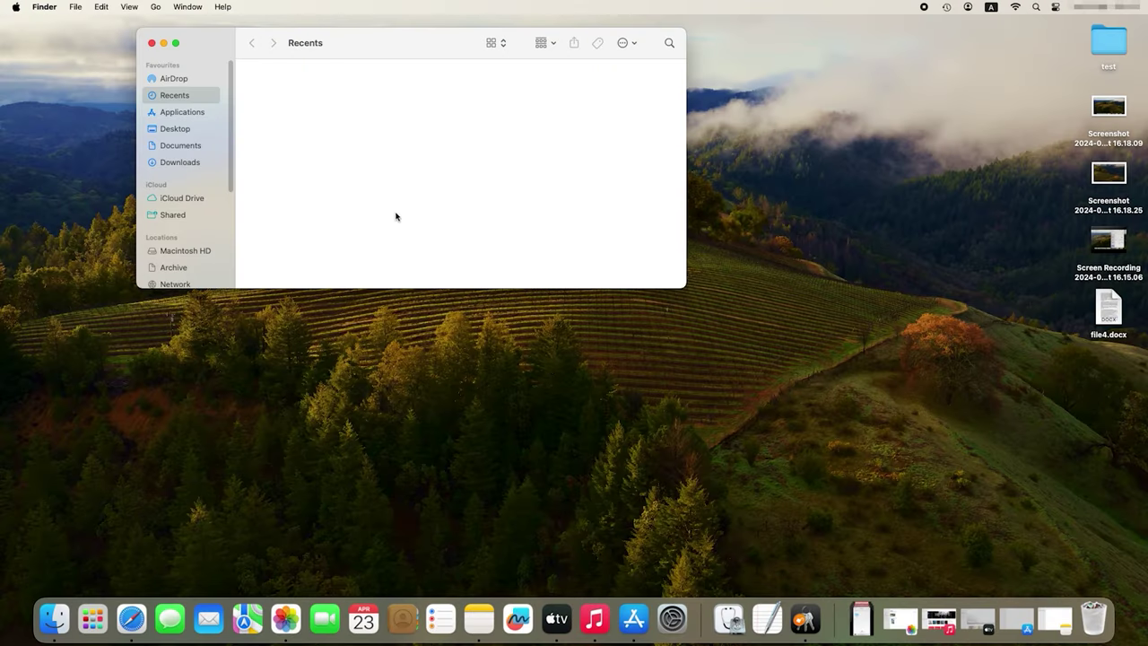
{"action": "left_click", "coordinate": [164, 113]}
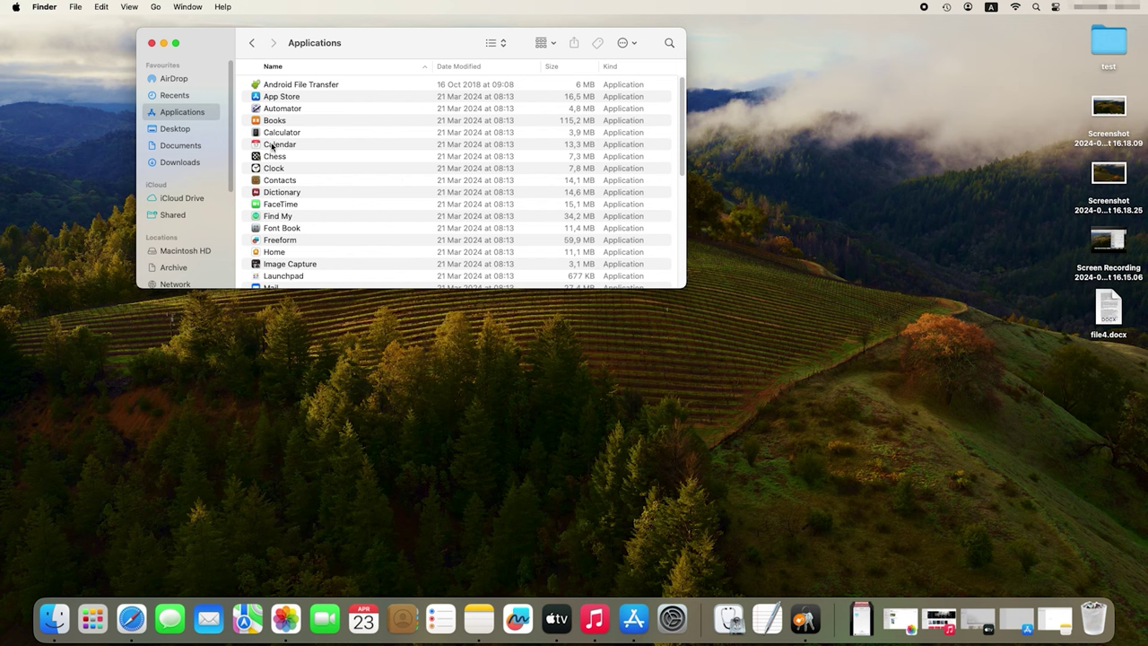
{"action": "left_click_drag", "start_coordinate": [275, 146], "coordinate": [480, 50]}
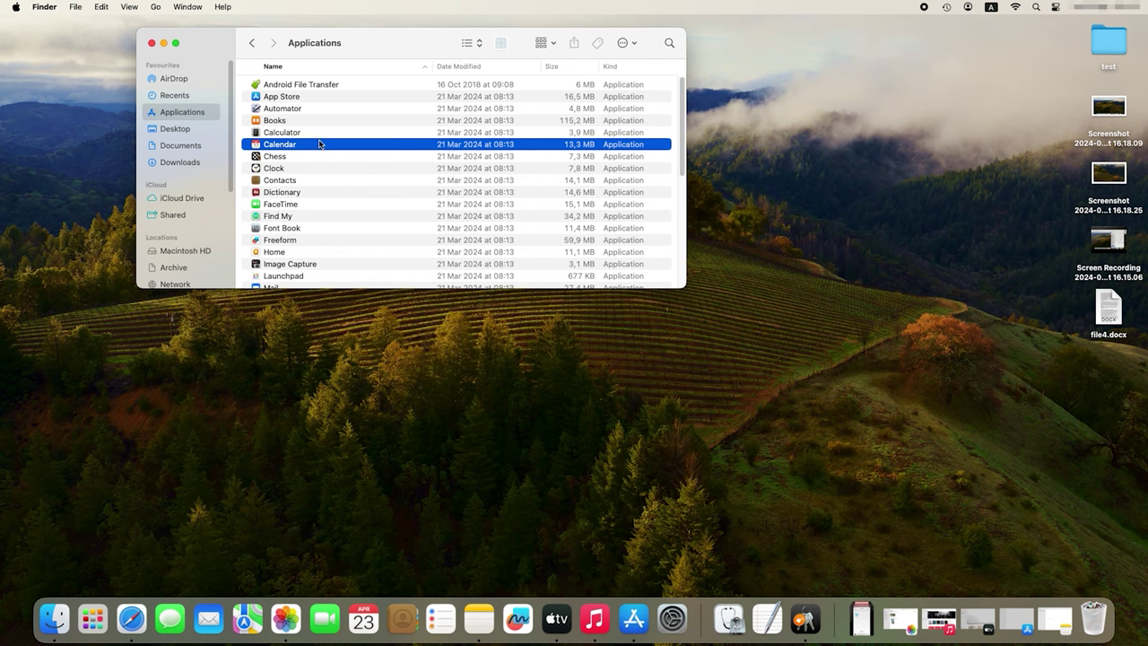
{"action": "left_click", "coordinate": [280, 168]}
{"action": "left_click_drag", "start_coordinate": [274, 169], "coordinate": [512, 55]}
{"action": "left_click", "coordinate": [278, 217]}
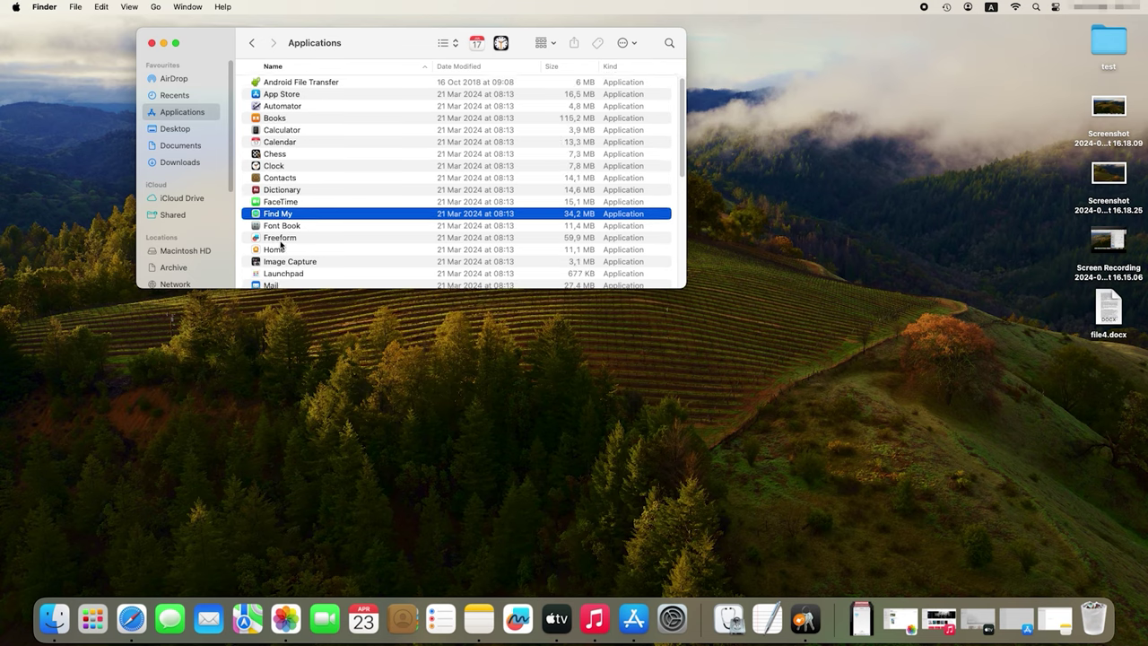
{"action": "scroll", "coordinate": [280, 243], "scroll_direction": "down", "scroll_amount": 5}
{"action": "left_click_drag", "start_coordinate": [274, 235], "coordinate": [509, 49]}
Step: Launch Music and Clock from the new Finder toolbar shortcuts, ending with Music open
{"action": "left_click", "coordinate": [507, 48]}
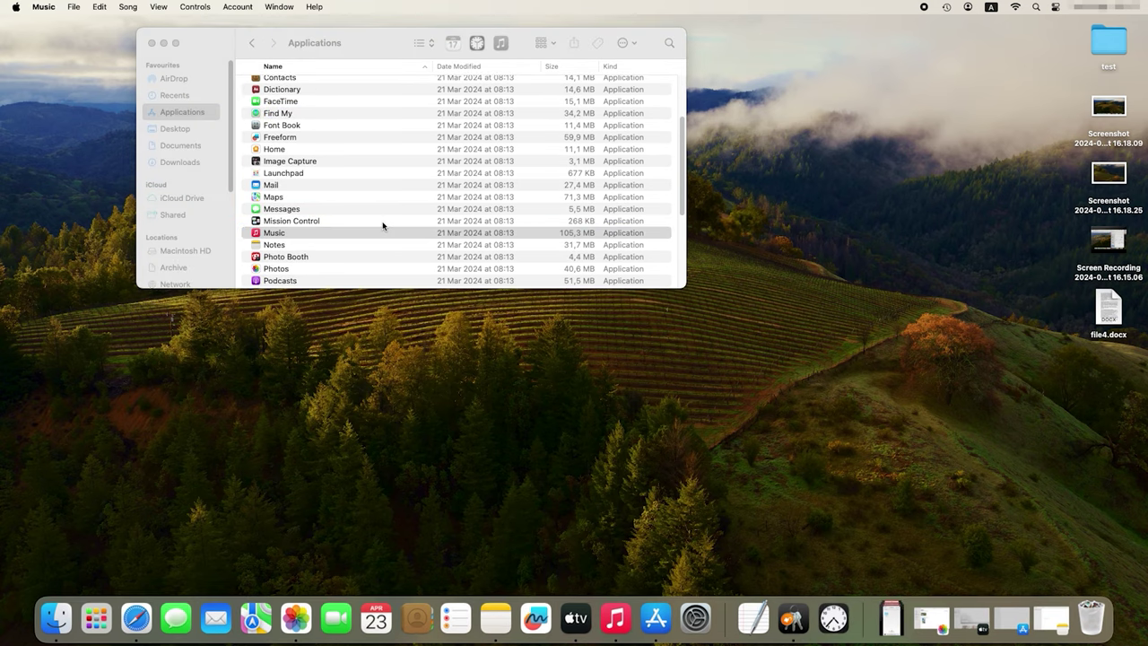
{"action": "left_click", "coordinate": [152, 42]}
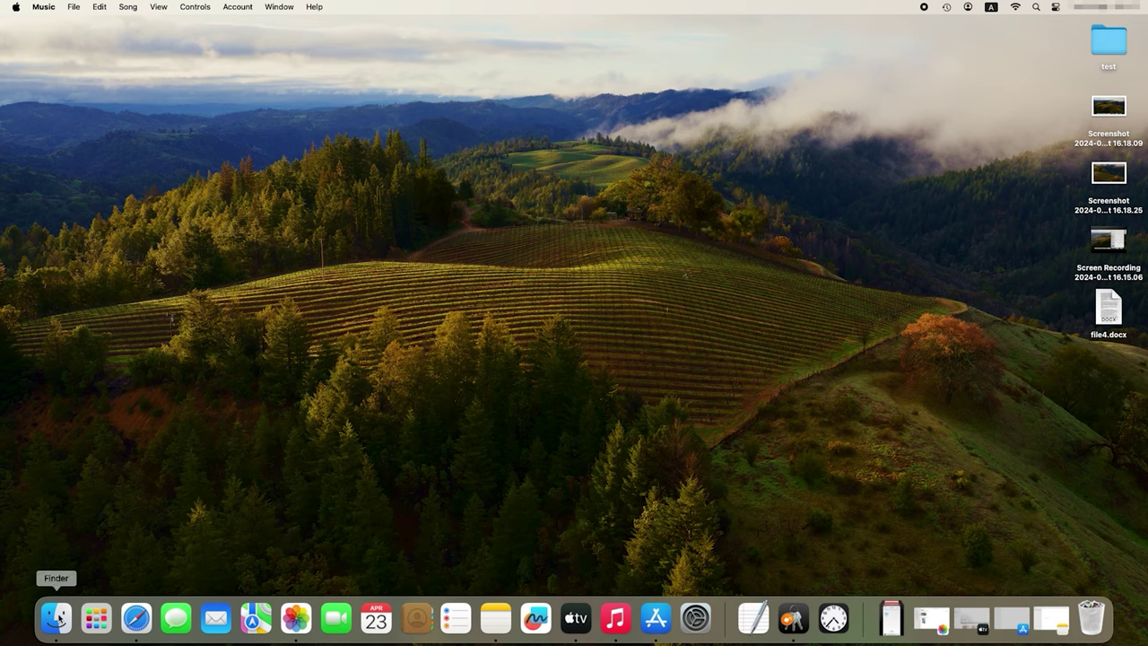
{"action": "left_click", "coordinate": [59, 617]}
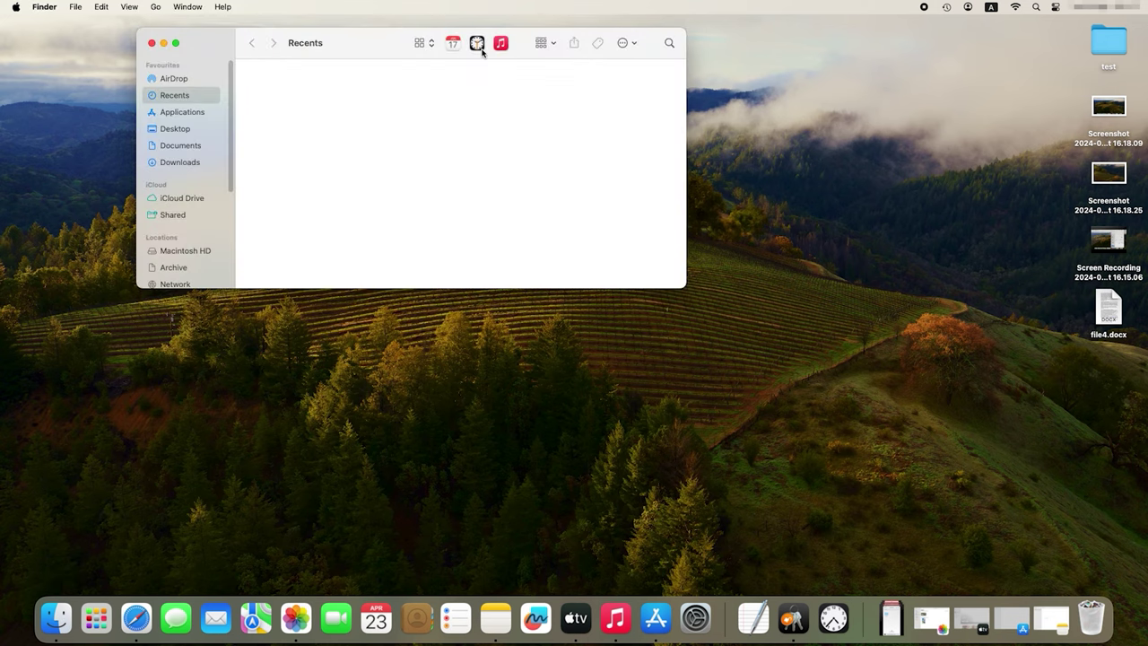
{"action": "left_click", "coordinate": [477, 43]}
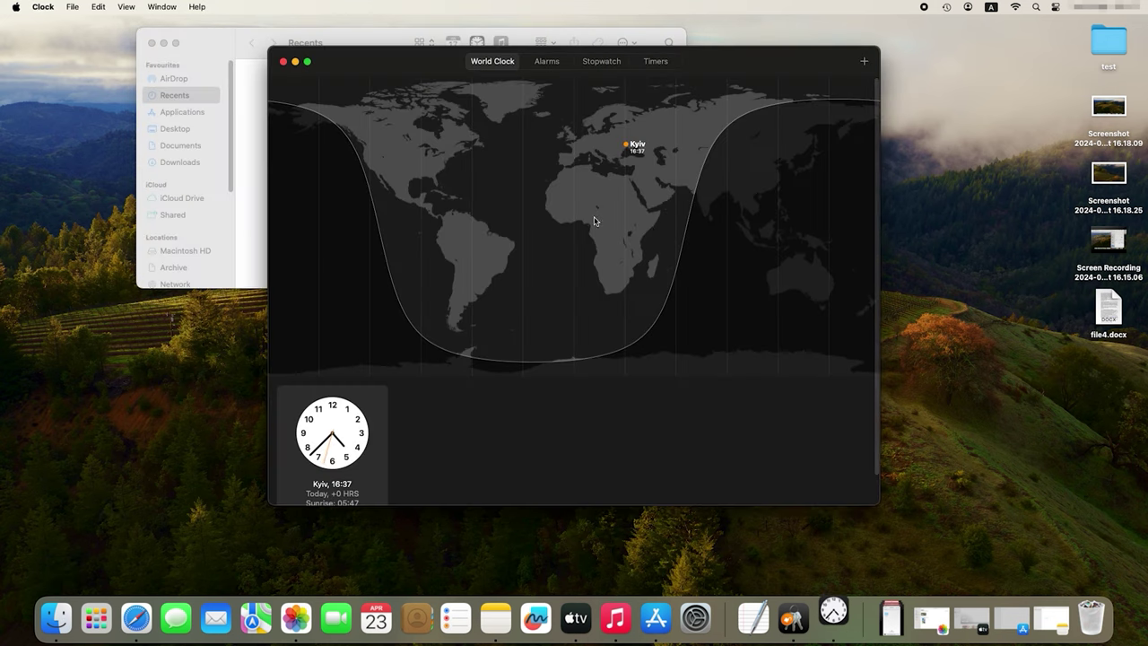
{"action": "left_click", "coordinate": [283, 61]}
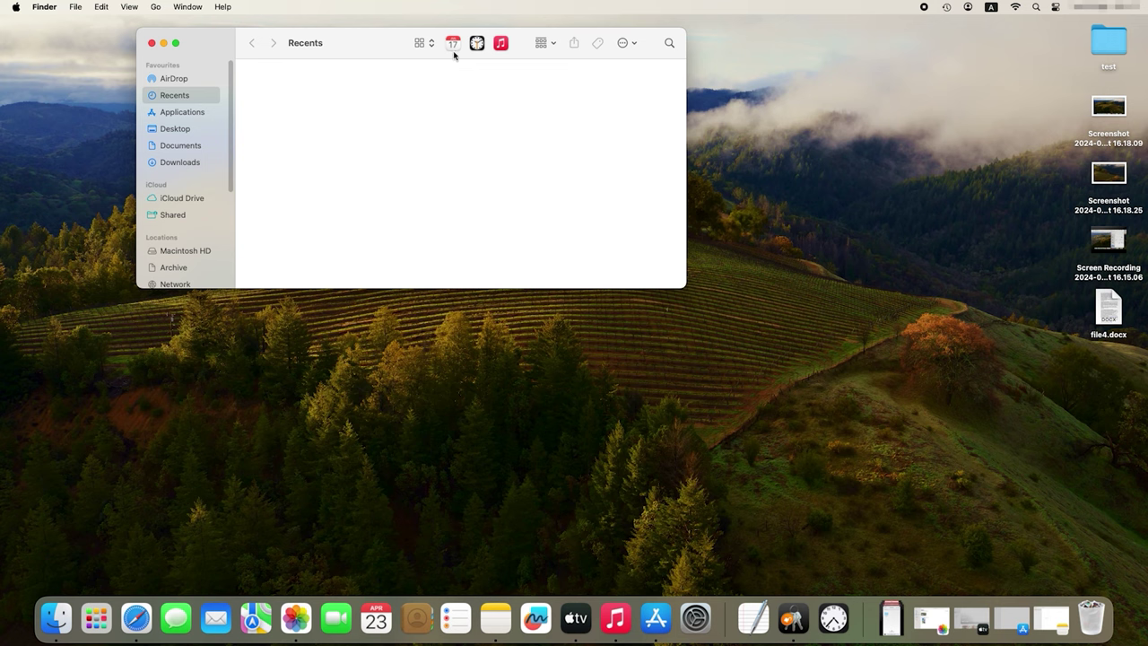
{"action": "left_click", "coordinate": [502, 44]}
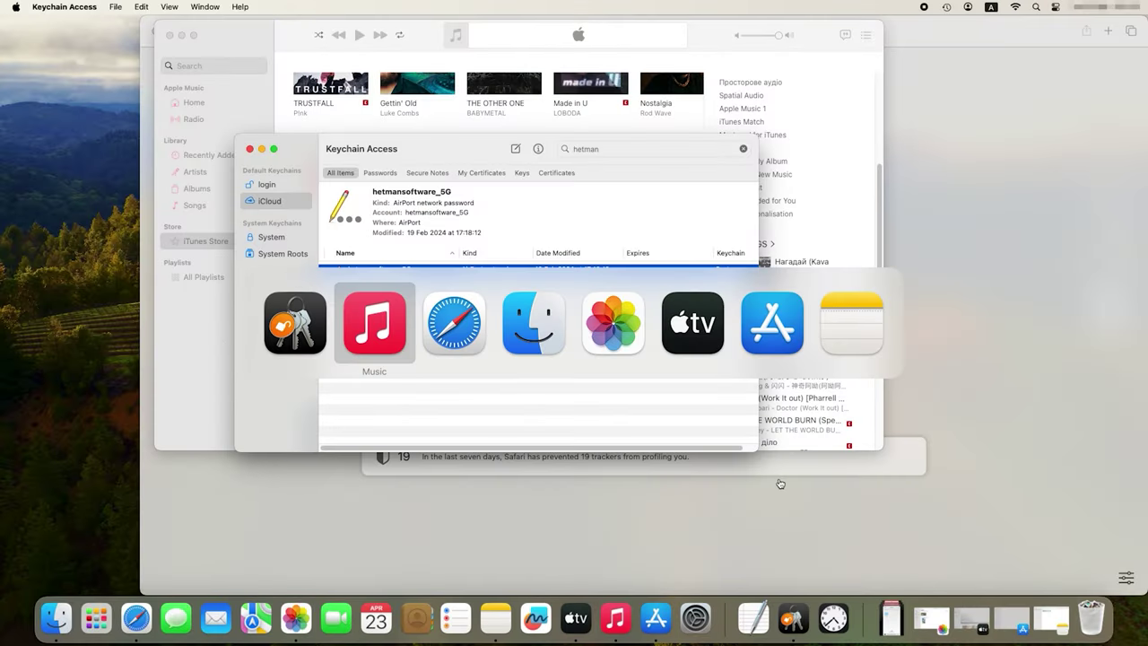
Step: Cycle through Safari, Music and Keychain Access with Command+Tab, then launch TV from the Dock
{"action": "key", "text": "super+Tab"}
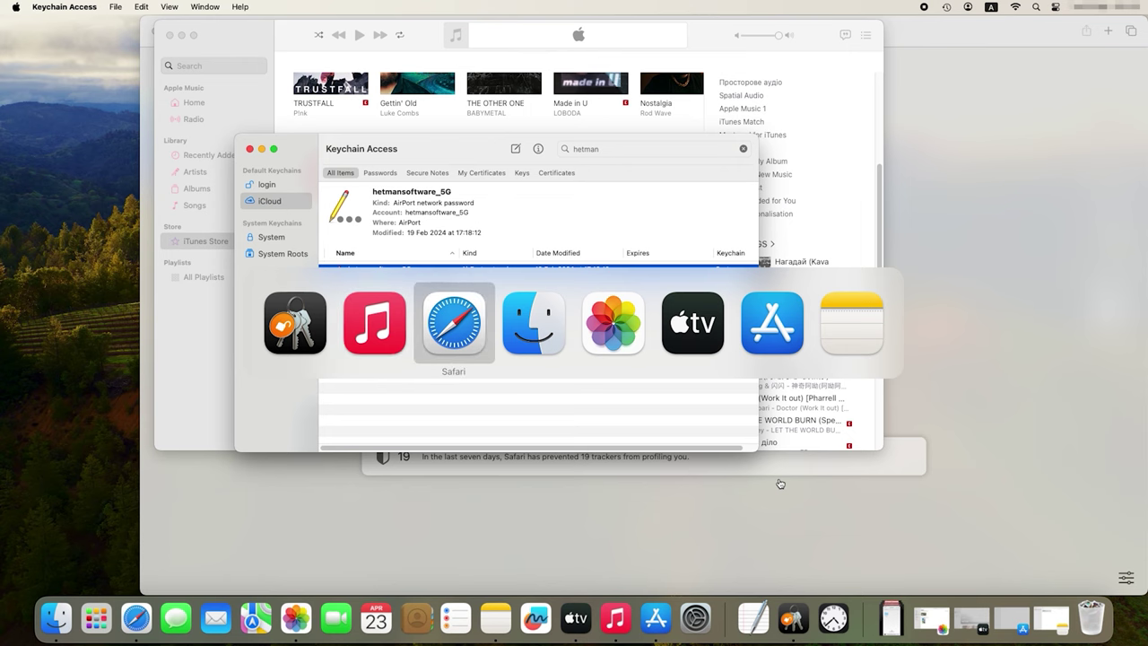
{"action": "key", "text": "super+Tab"}
{"action": "key", "text": "super+Tab"}
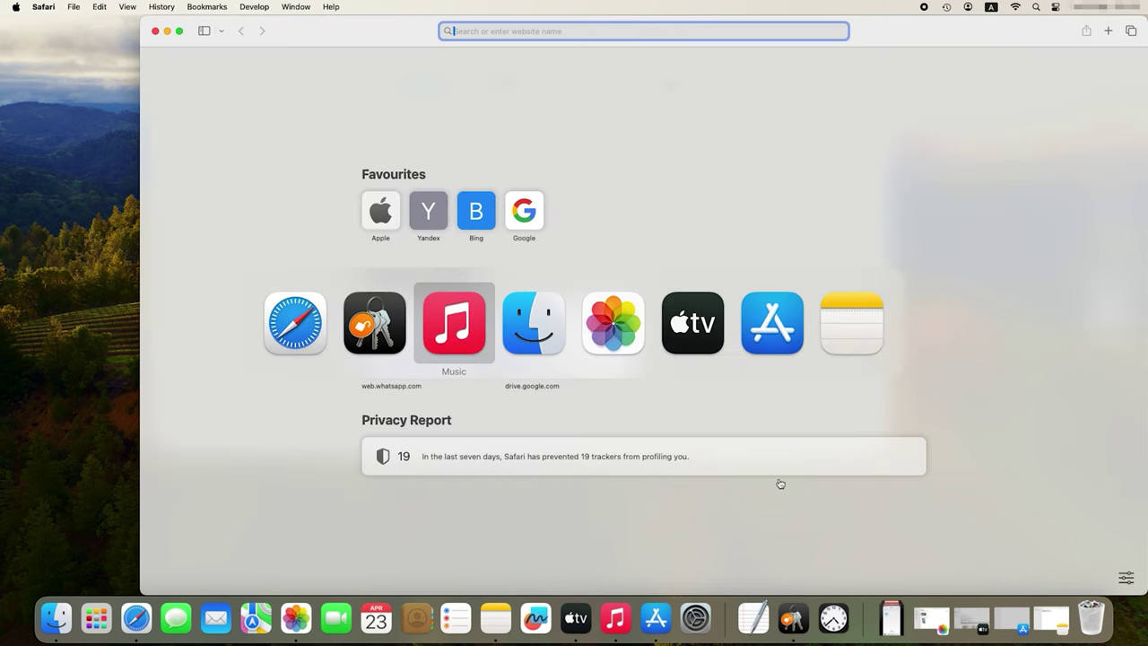
{"action": "key", "text": "super+Tab"}
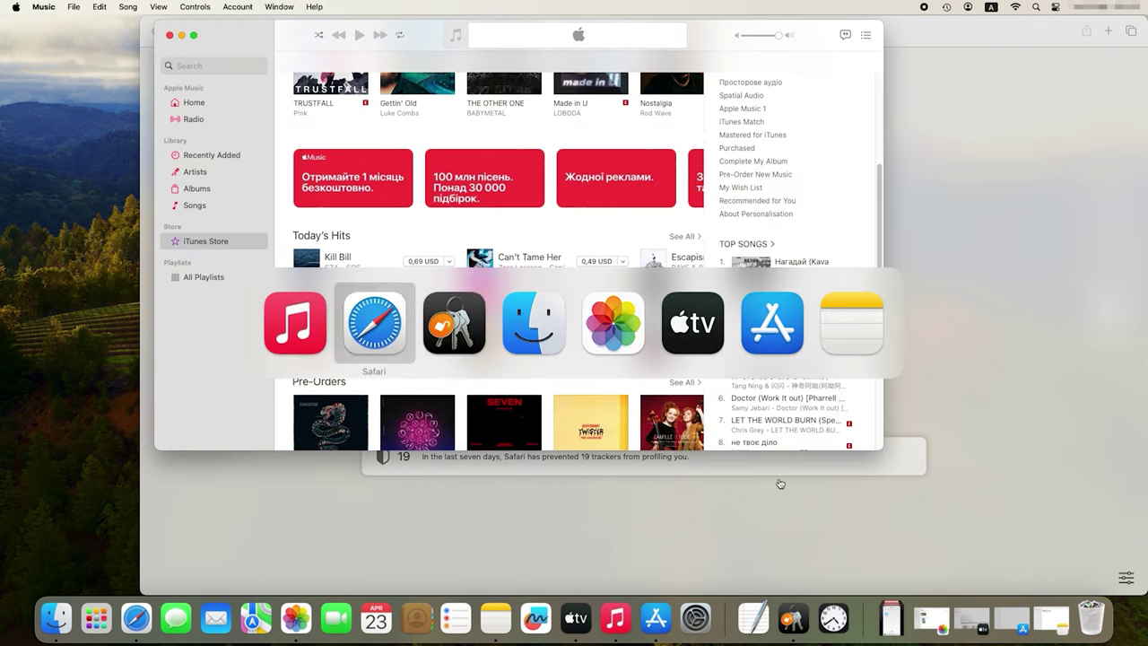
{"action": "key", "text": "super+Tab"}
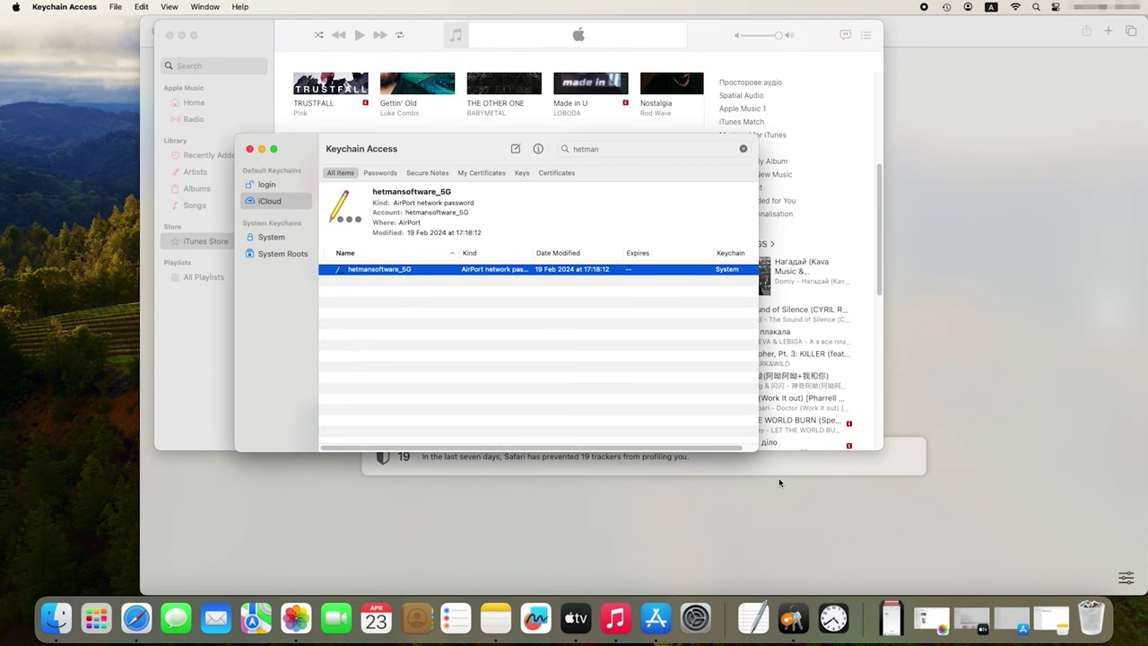
{"action": "left_click", "coordinate": [576, 618]}
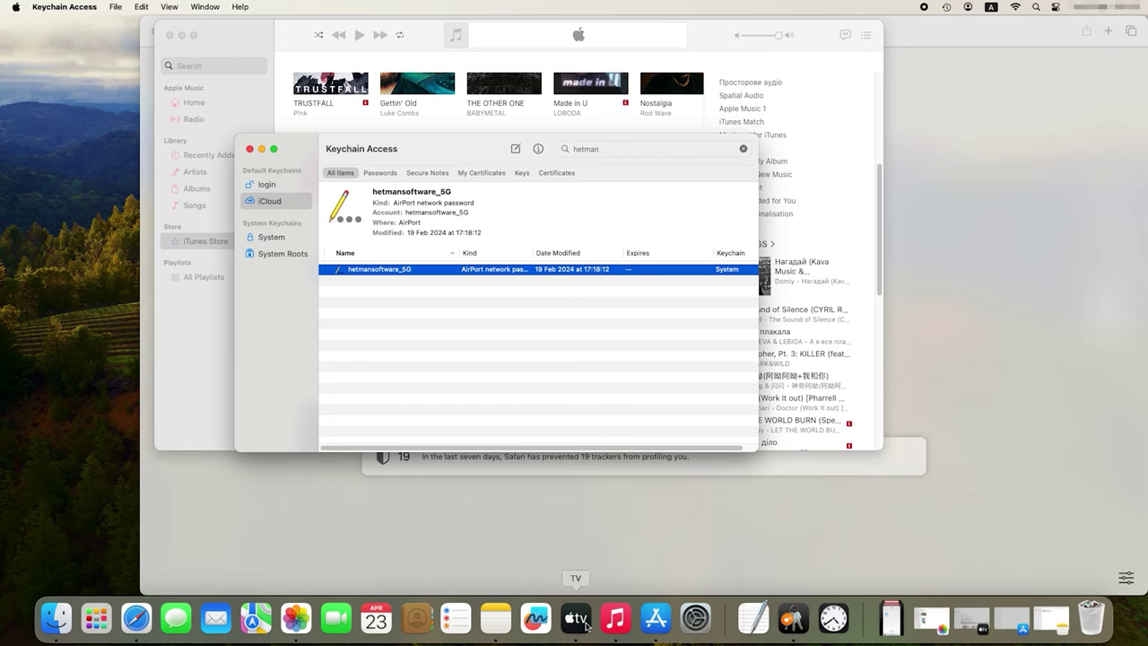